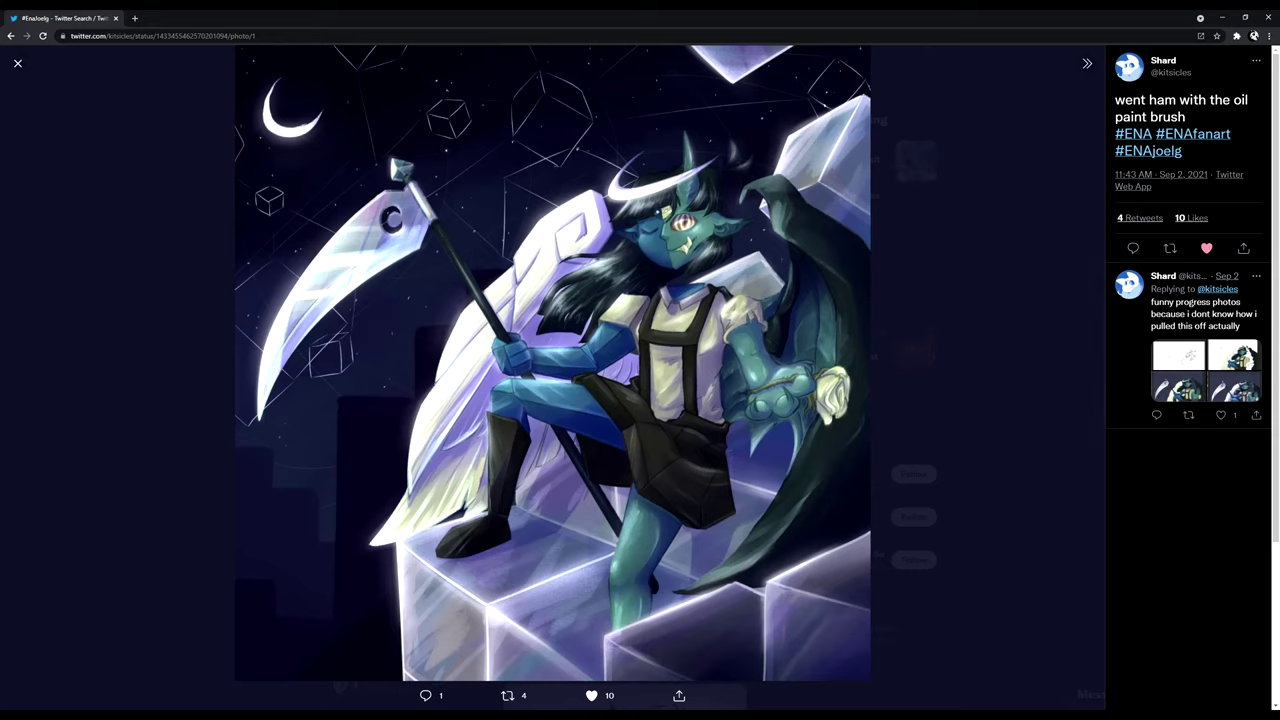
Retweet kitsicles' oil-paint ENA fan art.
{"action": "left_click", "coordinate": [1170, 248]}
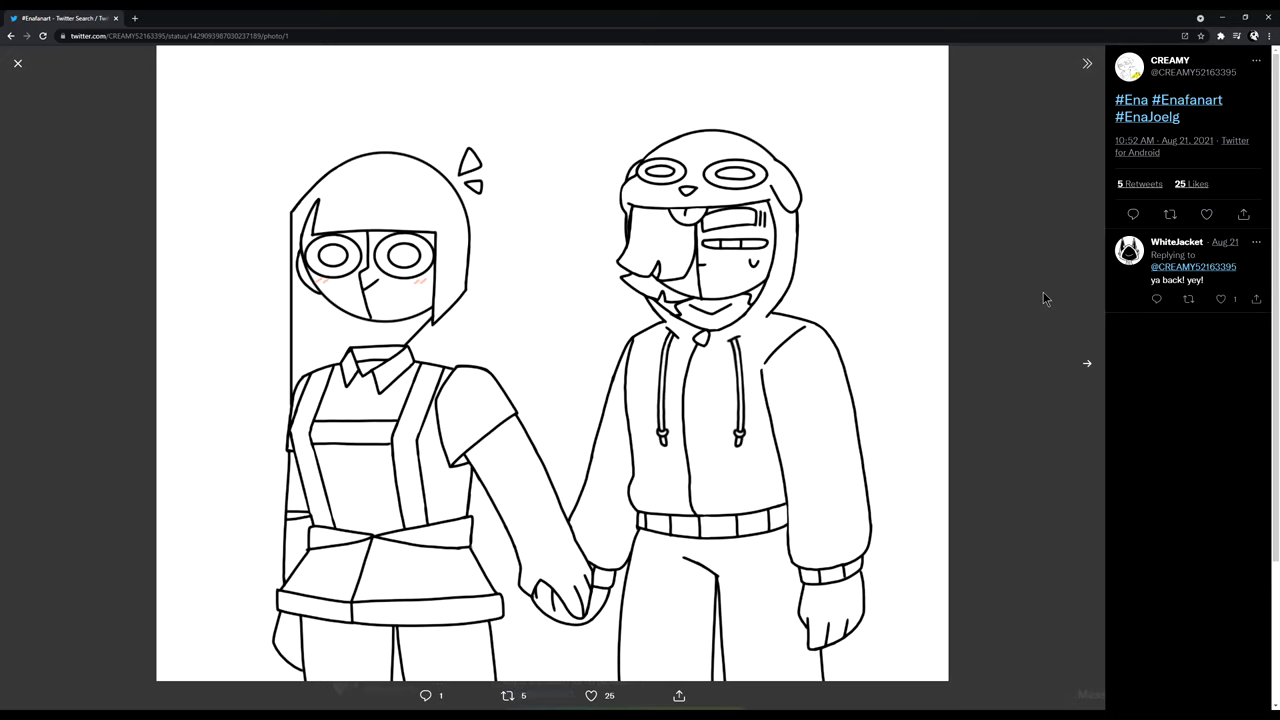
Leave the photo viewer, open the GoodNight image, and like the Moony my beloved fan art.
{"action": "key", "text": "Escape"}
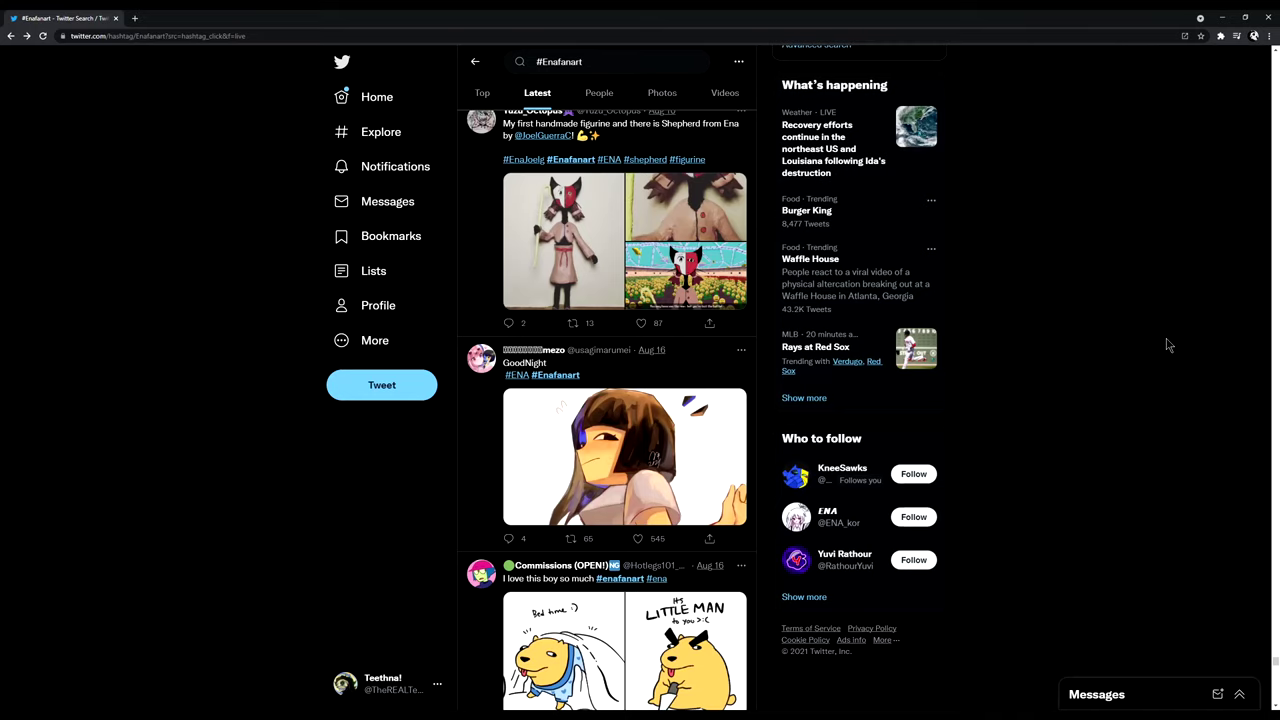
{"action": "left_click", "coordinate": [565, 447]}
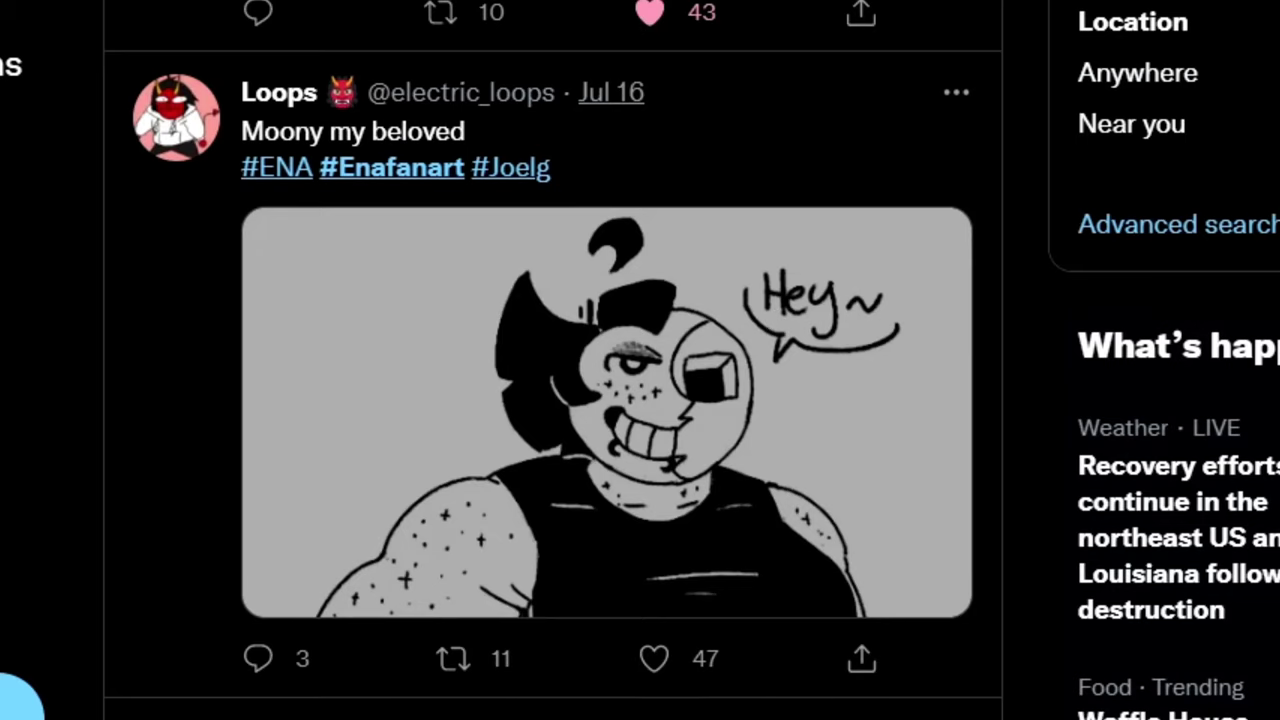
{"action": "left_click", "coordinate": [652, 660]}
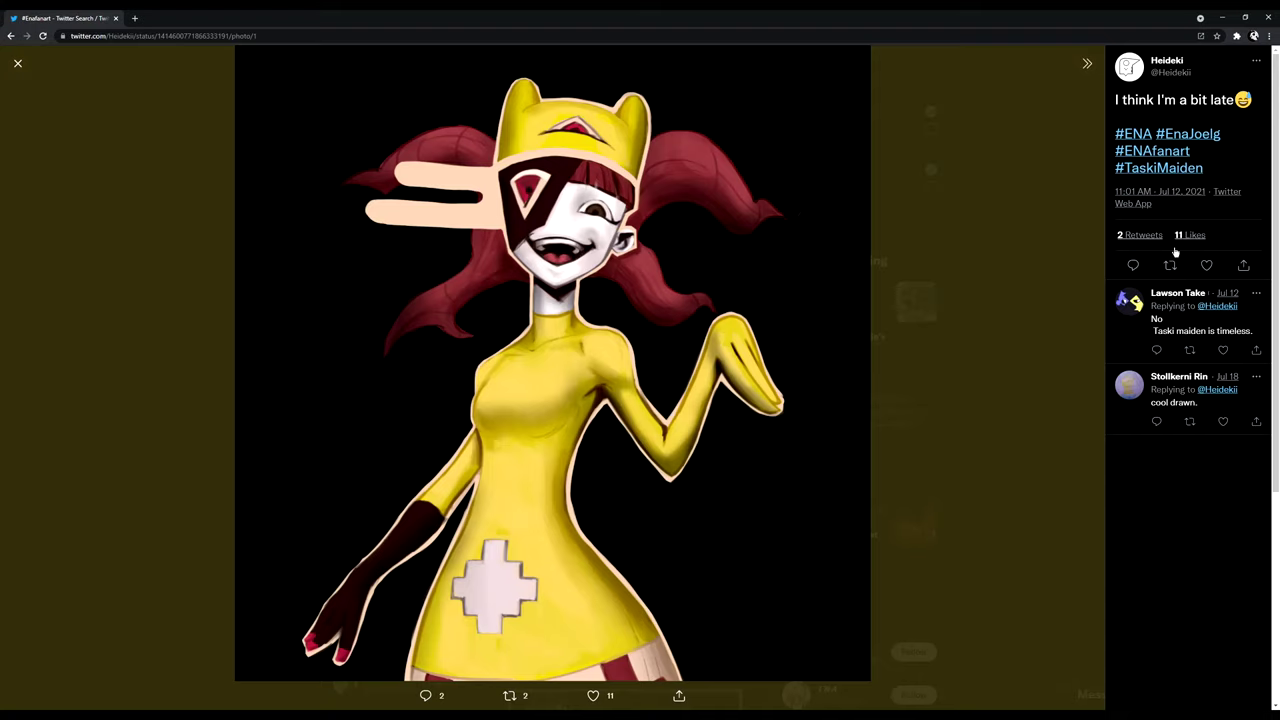
View Heideki's media tweets in a separate profile tab, then close that tab.
{"action": "mouse_move", "coordinate": [1129, 67]}
{"action": "middle_click", "coordinate": [1137, 80]}
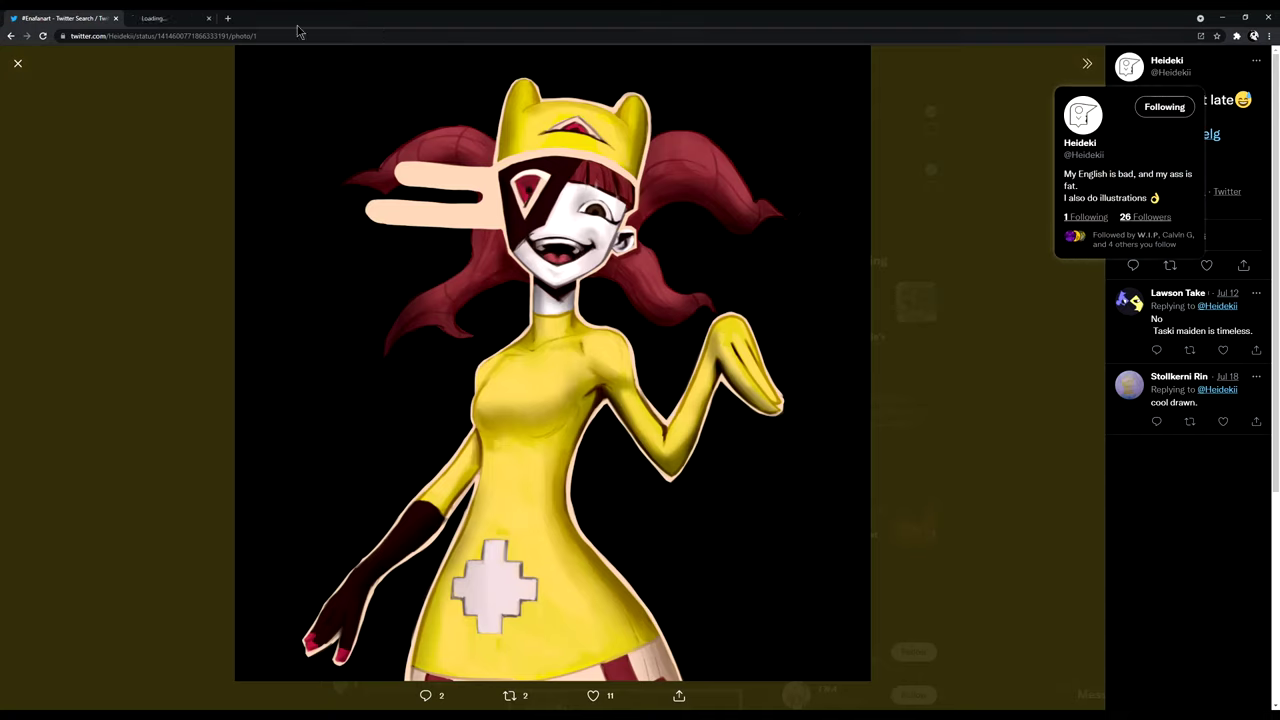
{"action": "key", "text": "ctrl+Tab"}
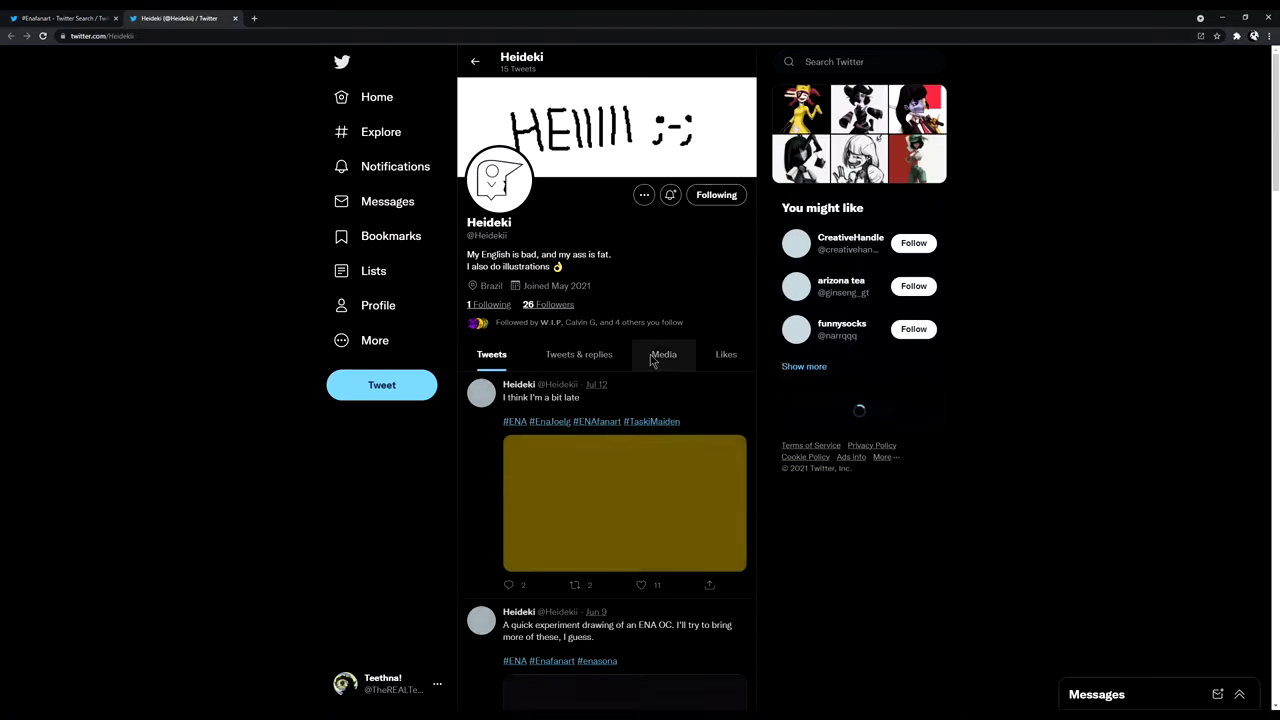
{"action": "left_click", "coordinate": [663, 354]}
{"action": "scroll", "coordinate": [657, 380], "scroll_direction": "down", "scroll_amount": 5}
{"action": "scroll", "coordinate": [657, 391], "scroll_direction": "down", "scroll_amount": 2}
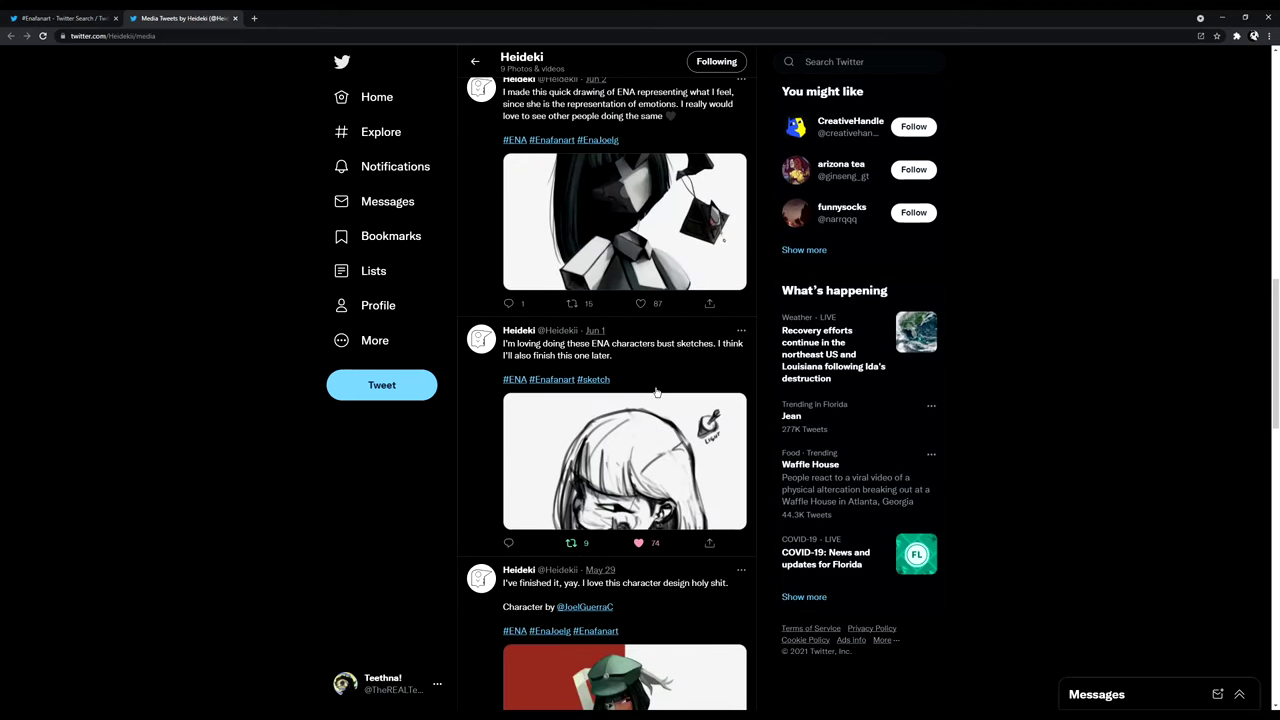
{"action": "scroll", "coordinate": [657, 391], "scroll_direction": "down", "scroll_amount": 2}
{"action": "scroll", "coordinate": [657, 391], "scroll_direction": "down", "scroll_amount": 2}
{"action": "scroll", "coordinate": [657, 386], "scroll_direction": "down", "scroll_amount": 2}
{"action": "scroll", "coordinate": [657, 386], "scroll_direction": "down", "scroll_amount": 1}
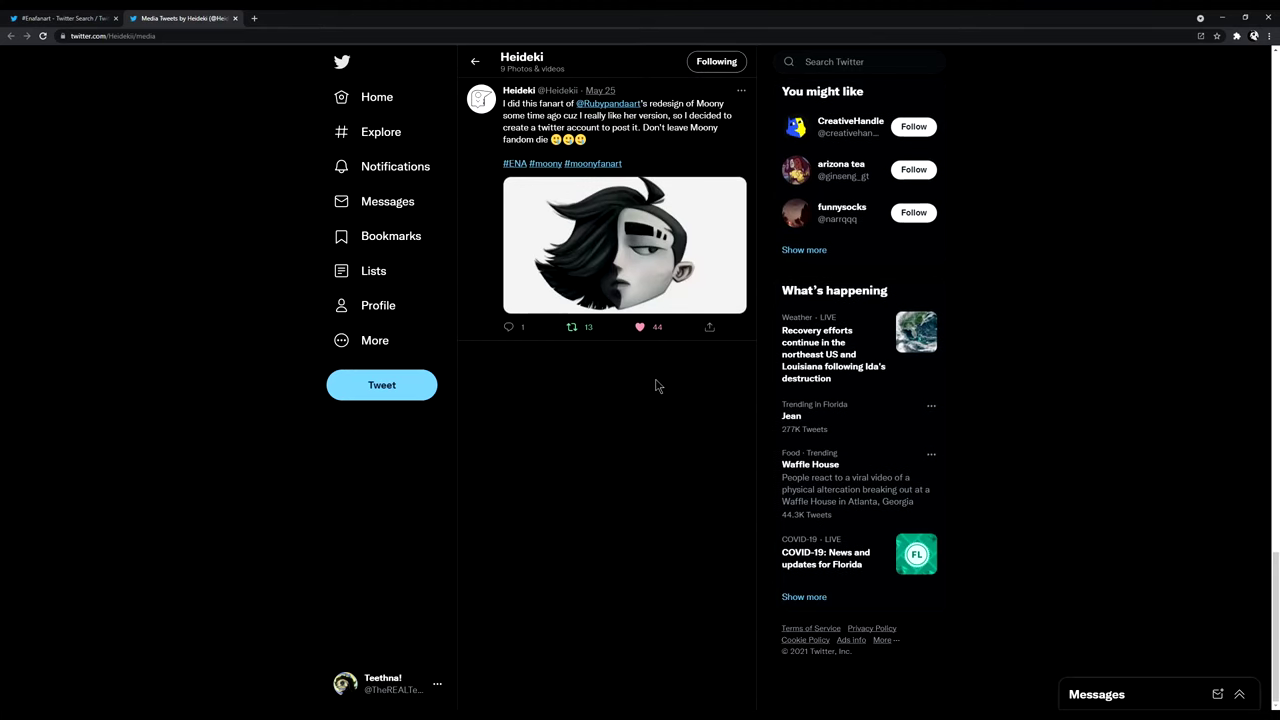
{"action": "key", "text": "ctrl+w"}
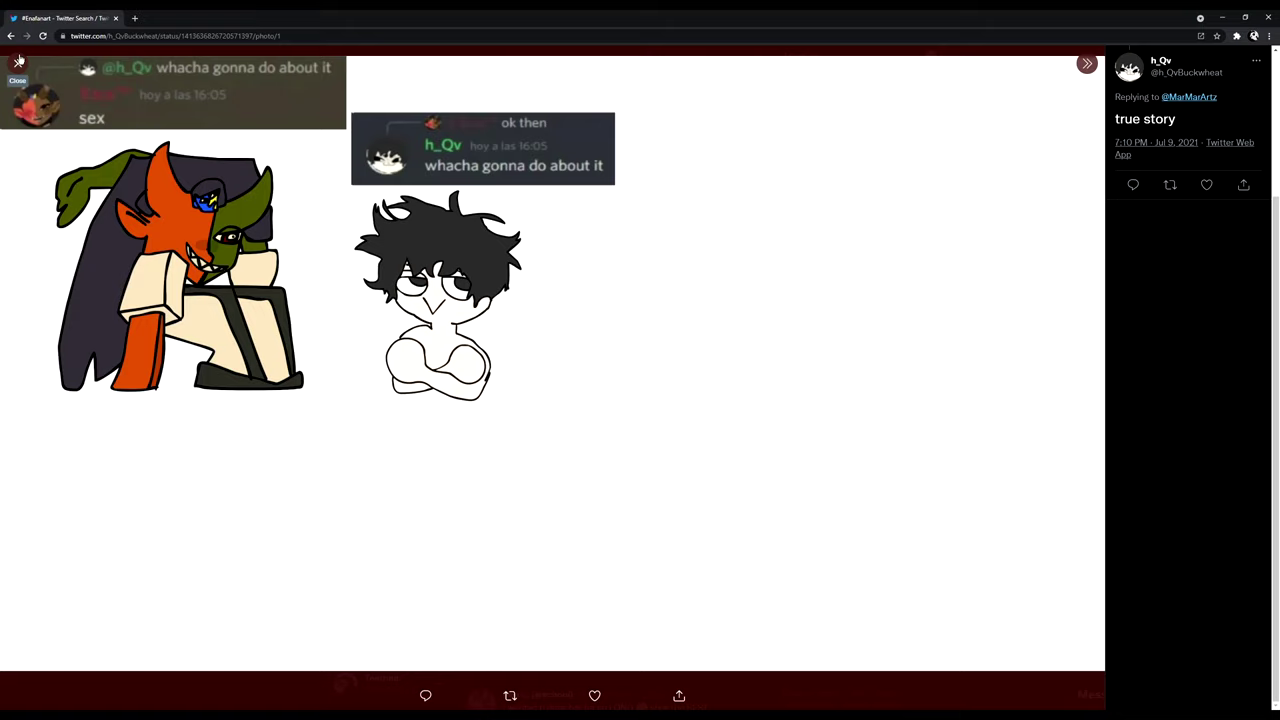
{"action": "scroll", "coordinate": [1270, 258], "scroll_direction": "up", "scroll_amount": 2}
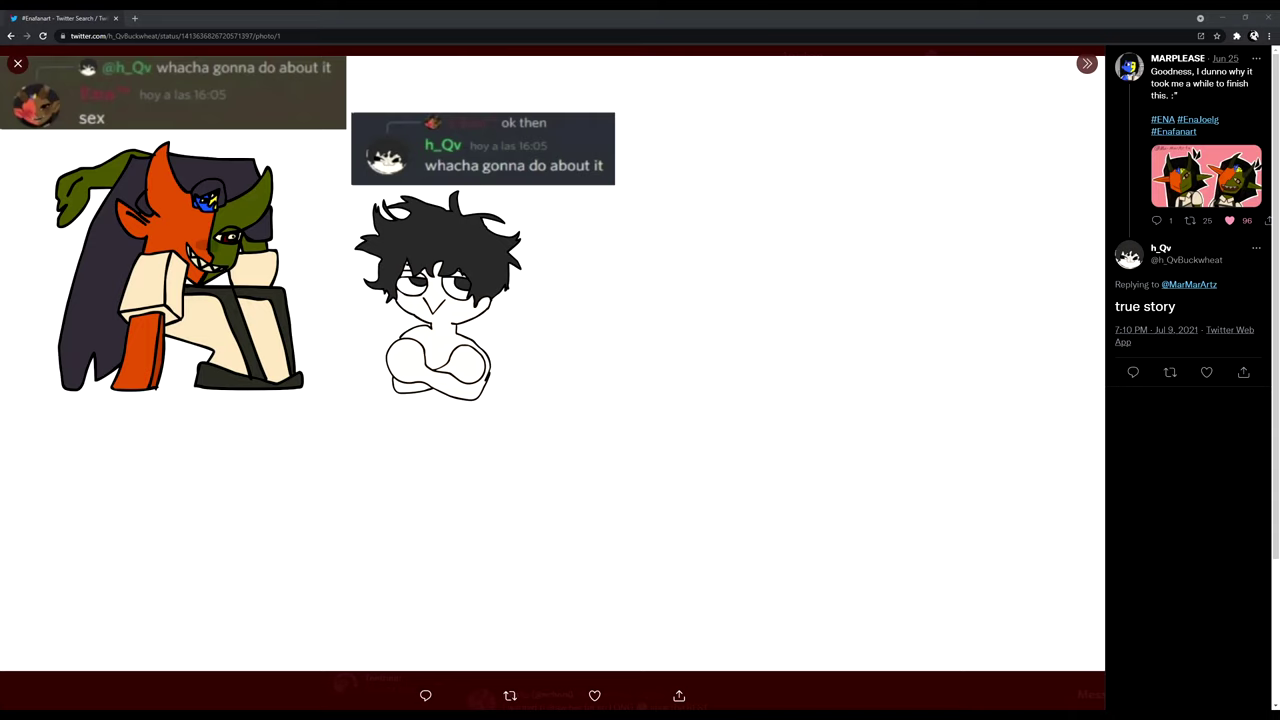
Step through older ENA fan art images, including the borgar tweet's second photo.
{"action": "left_click", "coordinate": [17, 63]}
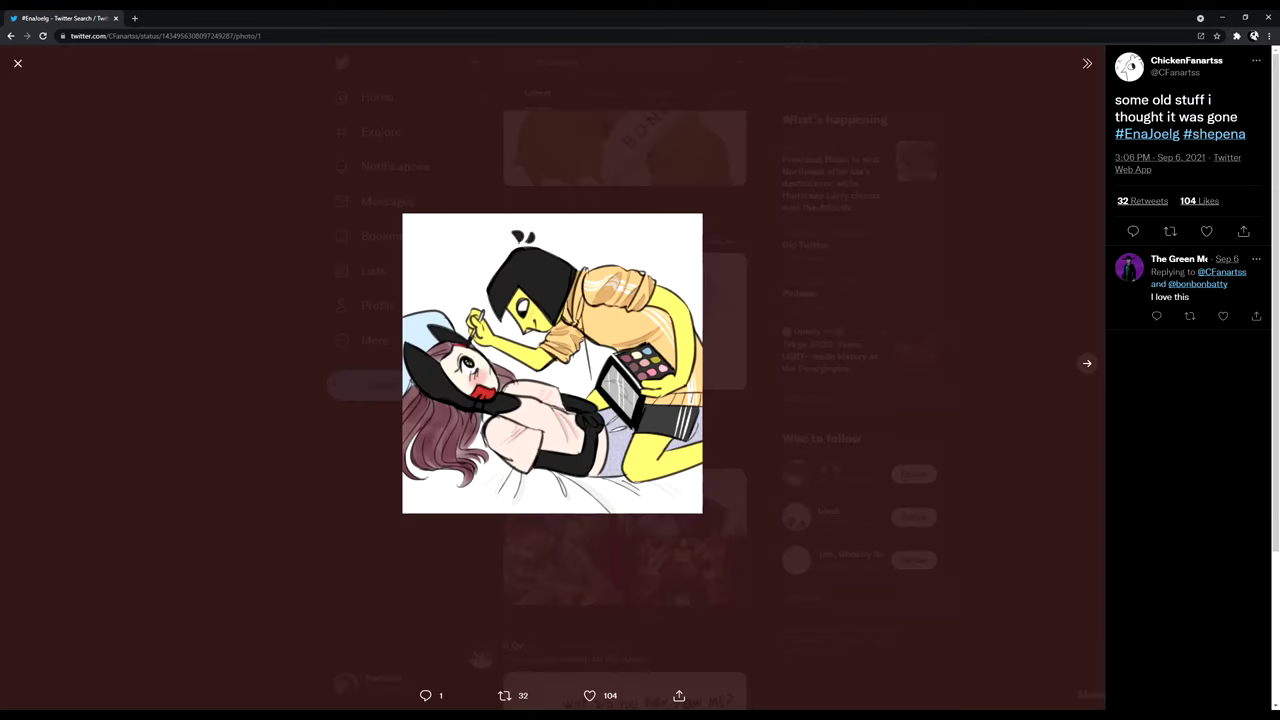
{"action": "left_click", "coordinate": [1087, 363]}
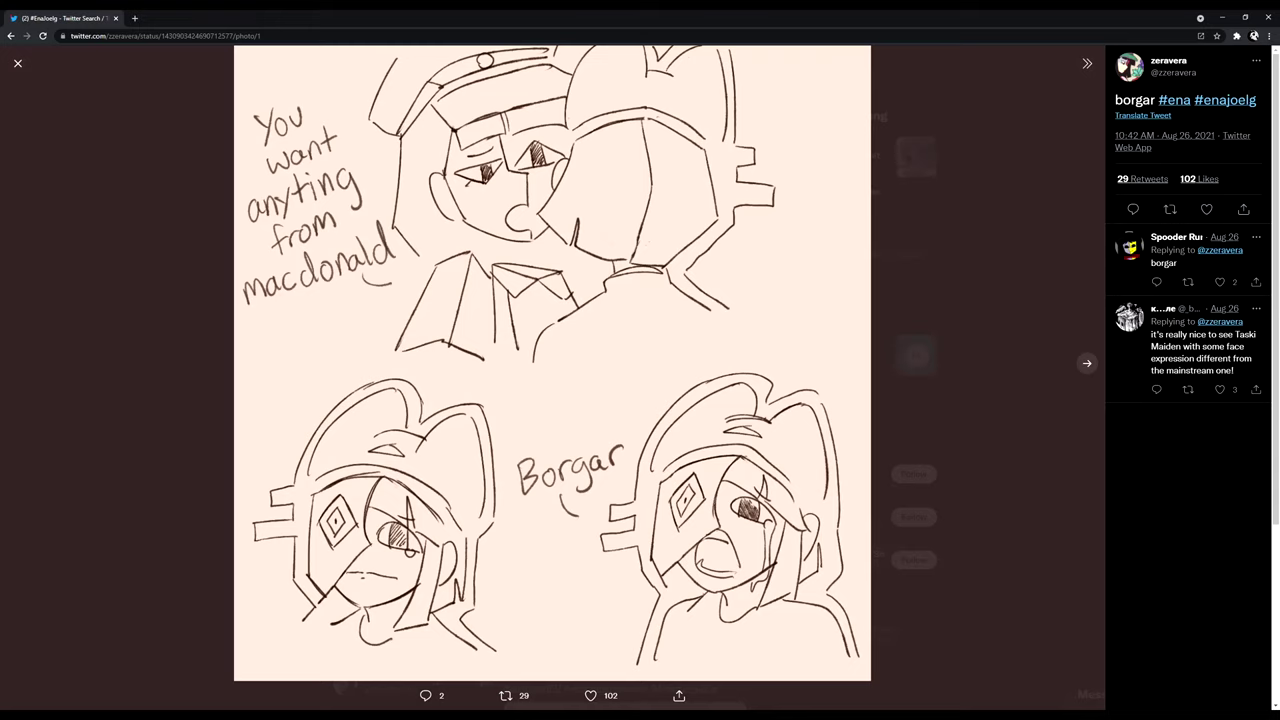
{"action": "left_click", "coordinate": [1086, 363]}
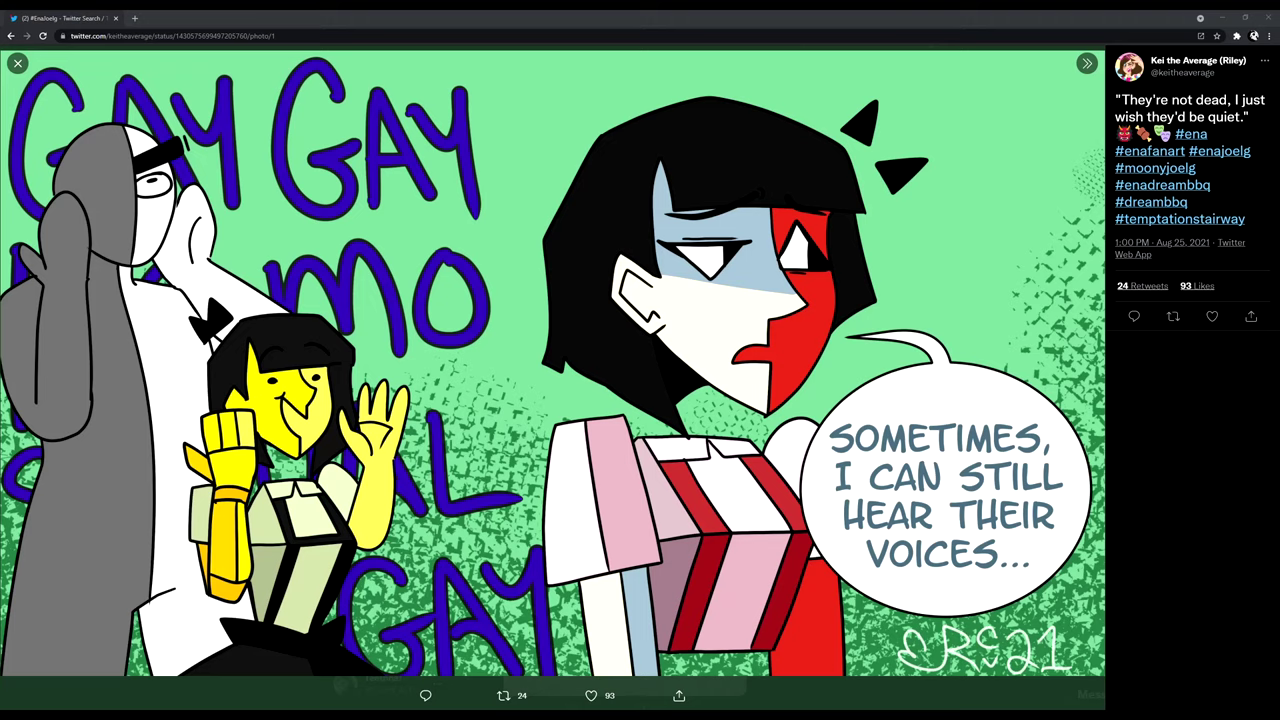
{"action": "key", "text": "j"}
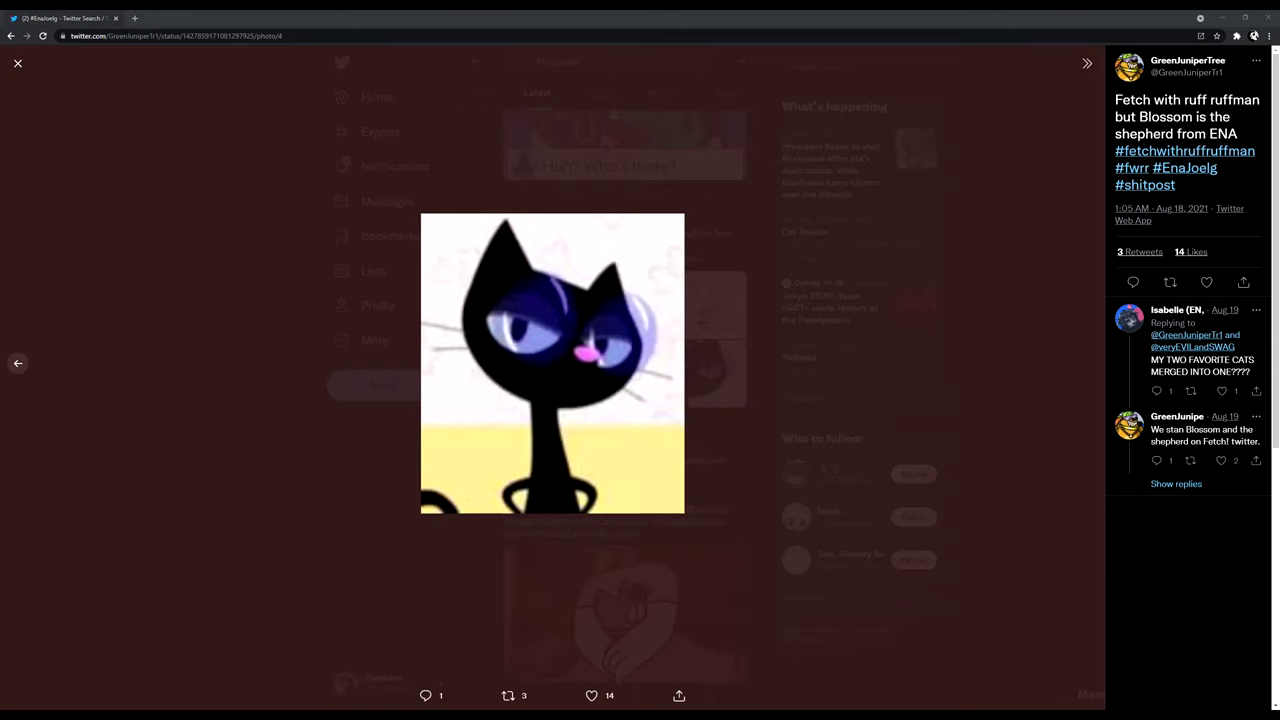
Page back through the Fetch tweet's photos to the purple cat, then forward to the line drawing.
{"action": "left_click", "coordinate": [17, 363]}
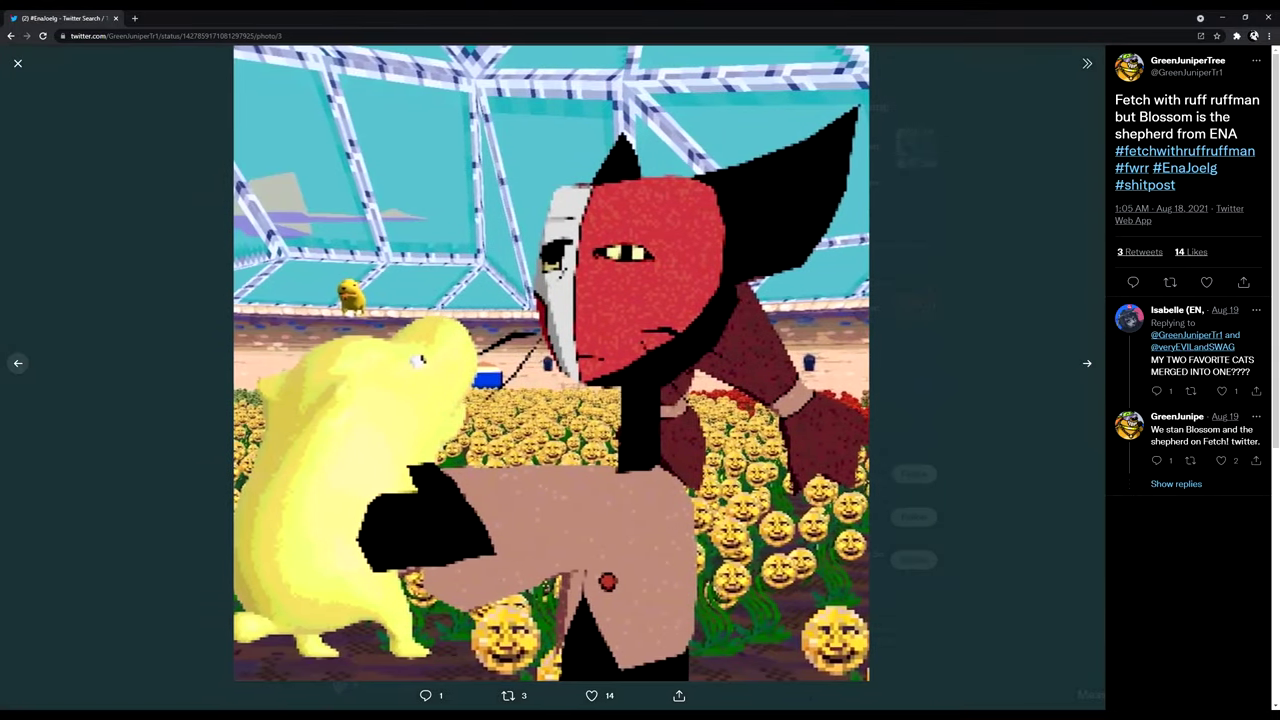
{"action": "left_click", "coordinate": [17, 363]}
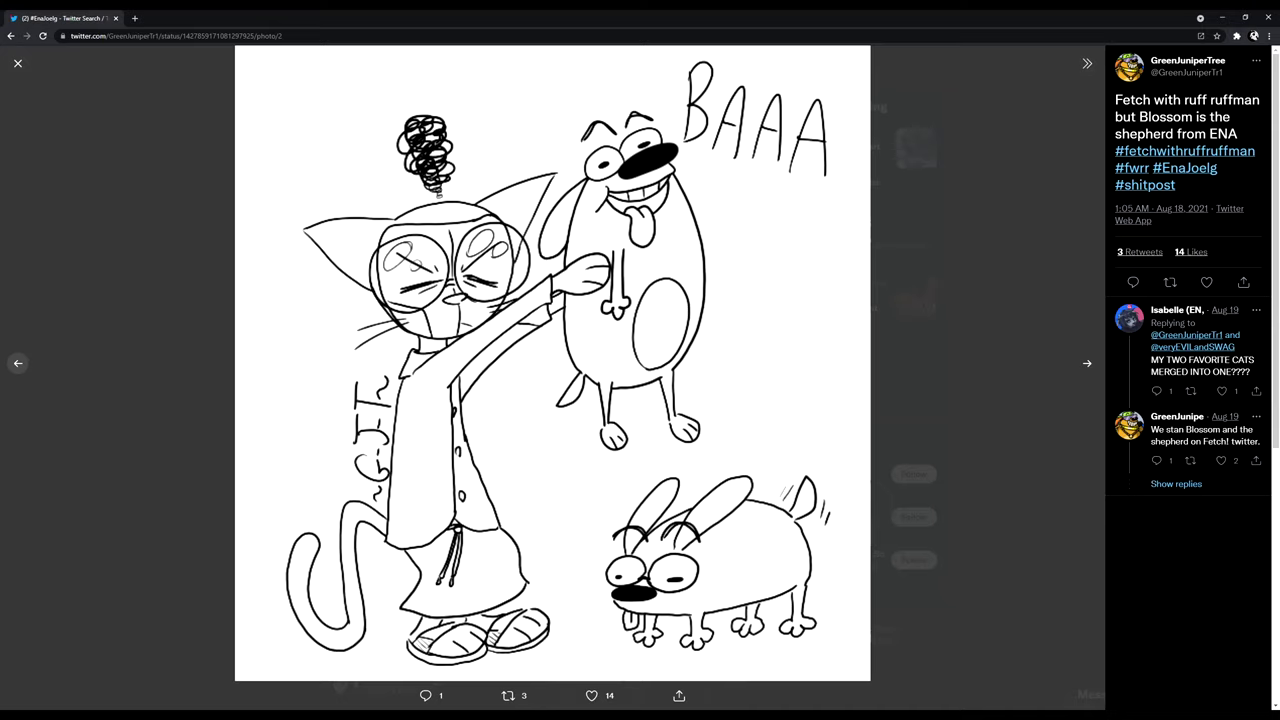
{"action": "left_click", "coordinate": [17, 363]}
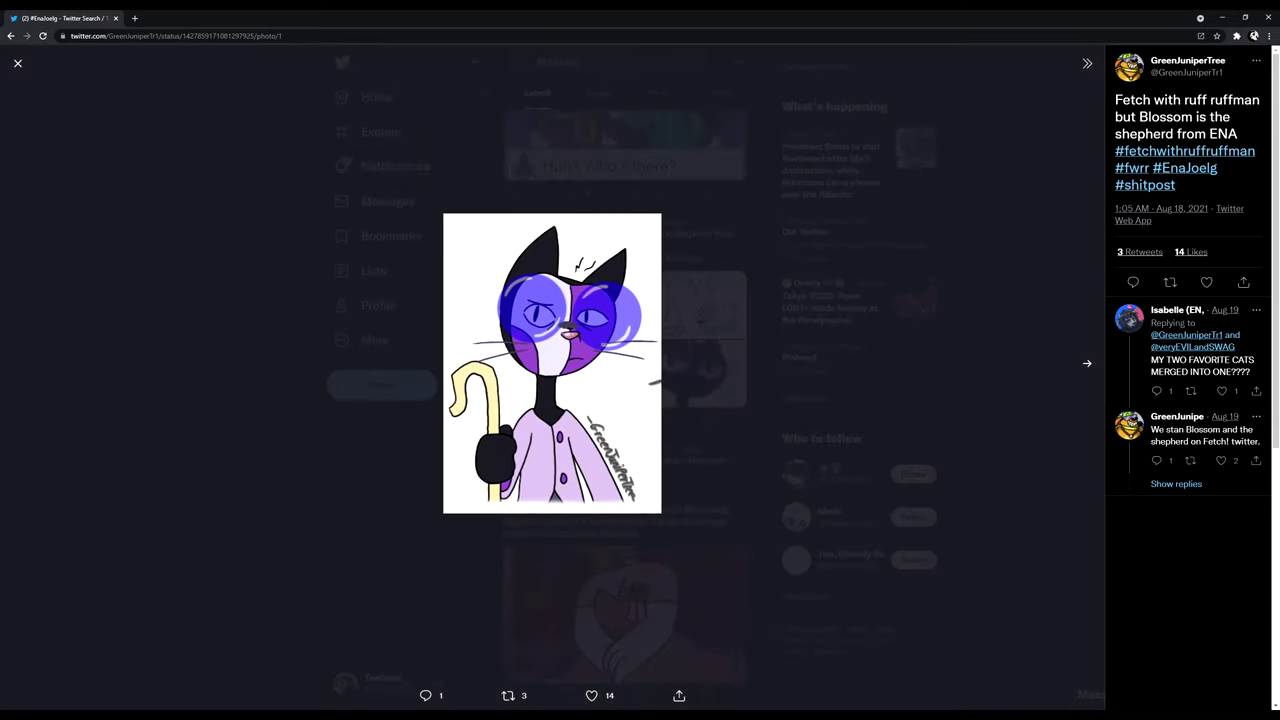
{"action": "left_click", "coordinate": [1087, 363]}
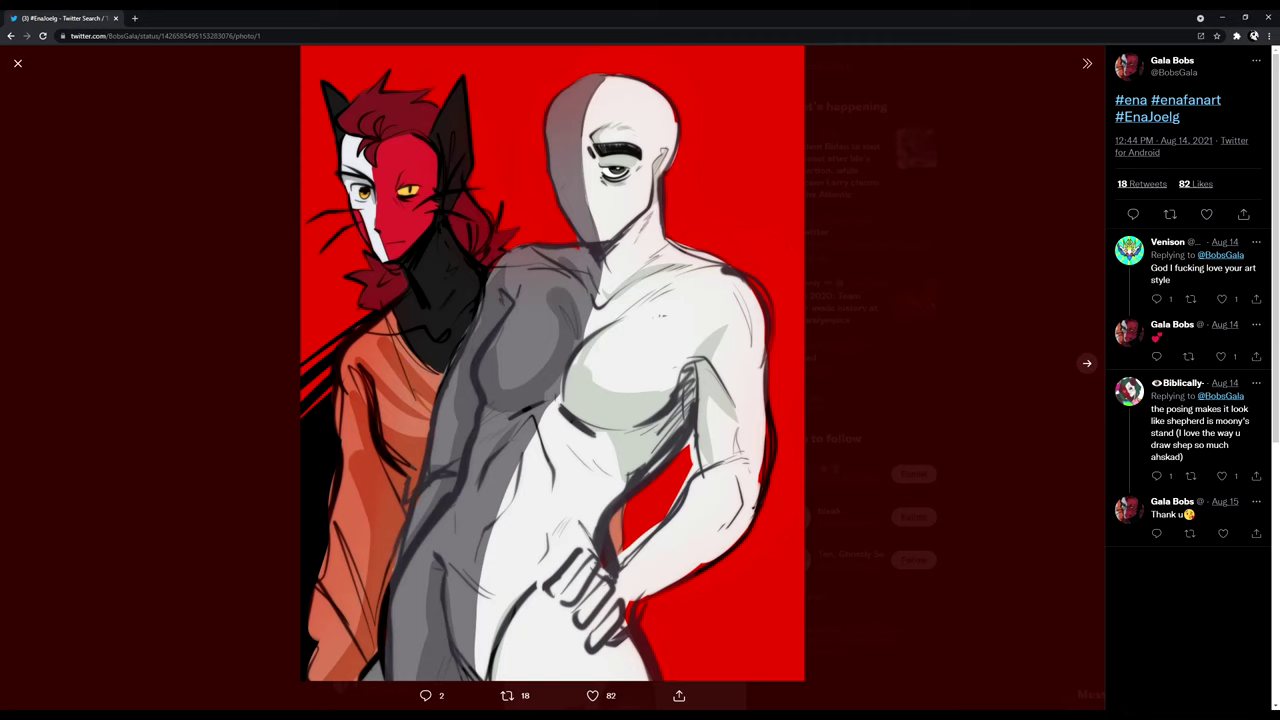
View the red fan art tweet's second image.
{"action": "left_click", "coordinate": [1087, 363]}
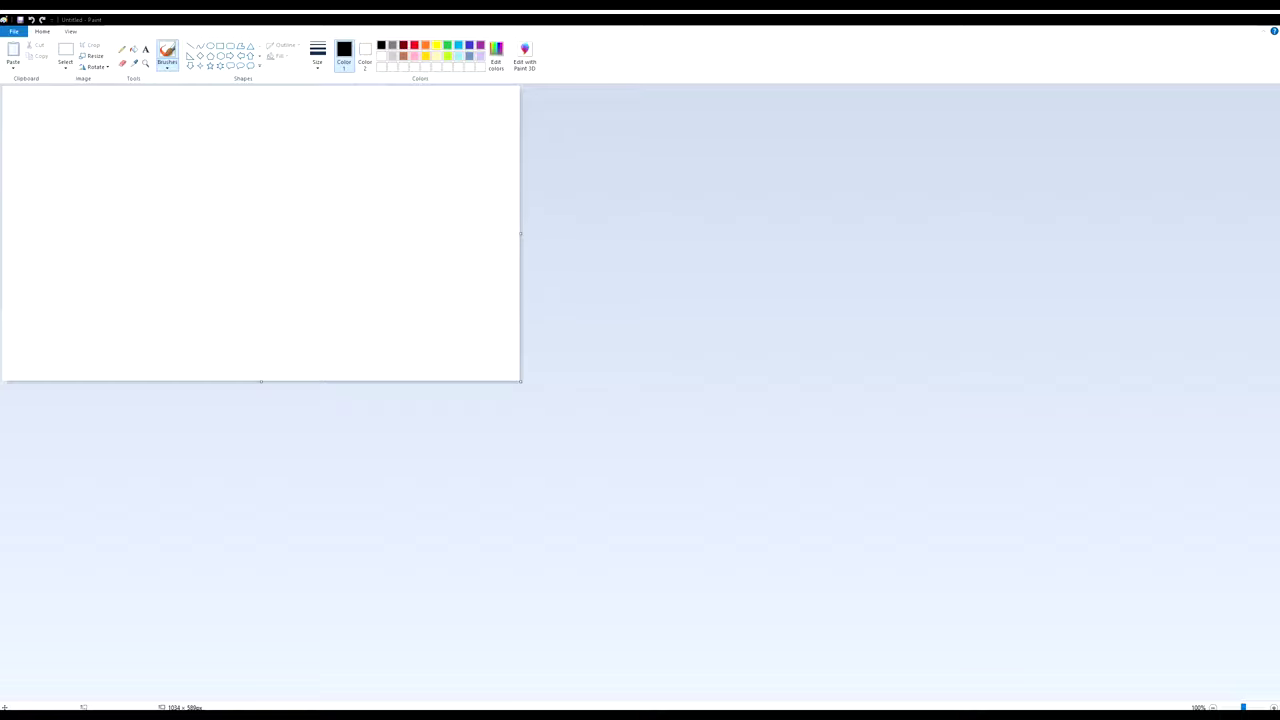
With the Pencil, draw the quadrilateral eye and a triangle, undoing two stray sketches.
{"action": "left_click", "coordinate": [122, 48]}
{"action": "scroll", "coordinate": [332, 385], "scroll_direction": "up", "scroll_amount": 1}
{"action": "mouse_move", "coordinate": [108, 340]}
{"action": "left_mouse_down"}
{"action": "mouse_move", "coordinate": [152, 310]}
{"action": "mouse_move", "coordinate": [298, 363]}
{"action": "mouse_move", "coordinate": [850, 365]}
{"action": "left_mouse_up"}
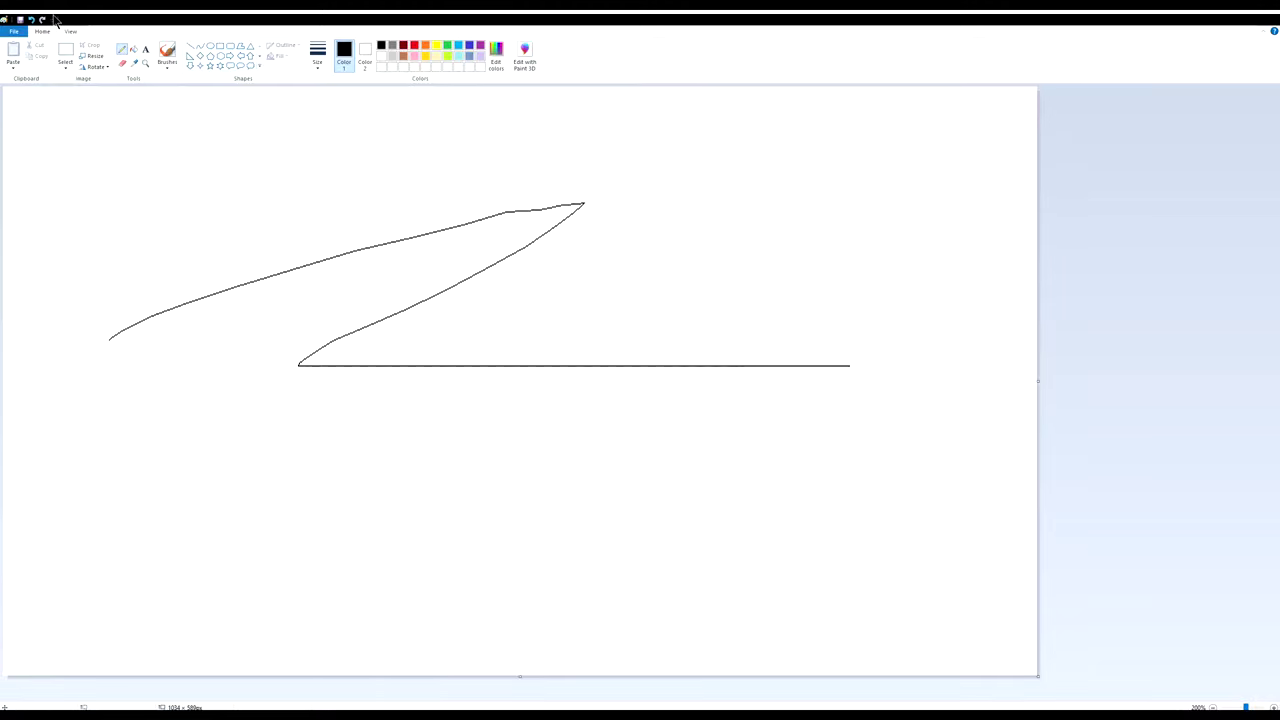
{"action": "left_click", "coordinate": [31, 19]}
{"action": "left_click_drag", "start_coordinate": [301, 299], "coordinate": [378, 296]}
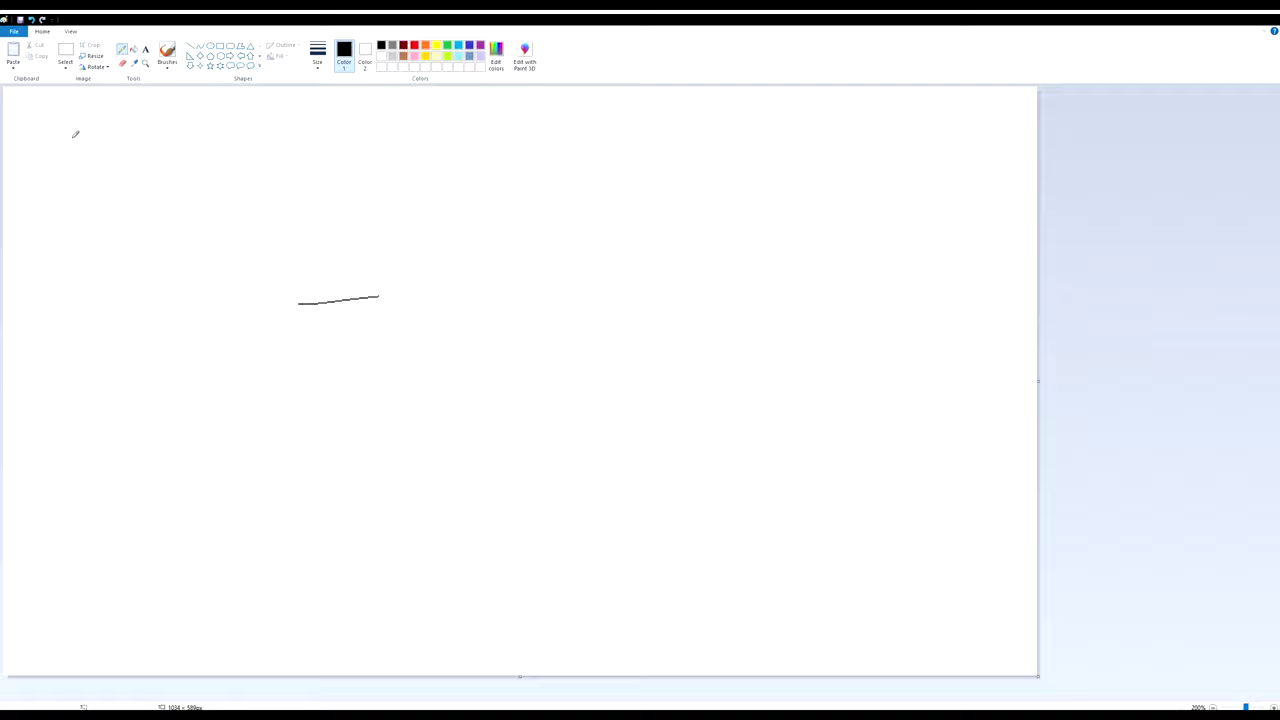
{"action": "left_click", "coordinate": [31, 19]}
{"action": "mouse_move", "coordinate": [161, 364]}
{"action": "left_mouse_down"}
{"action": "mouse_move", "coordinate": [241, 305]}
{"action": "mouse_move", "coordinate": [156, 362]}
{"action": "left_mouse_up"}
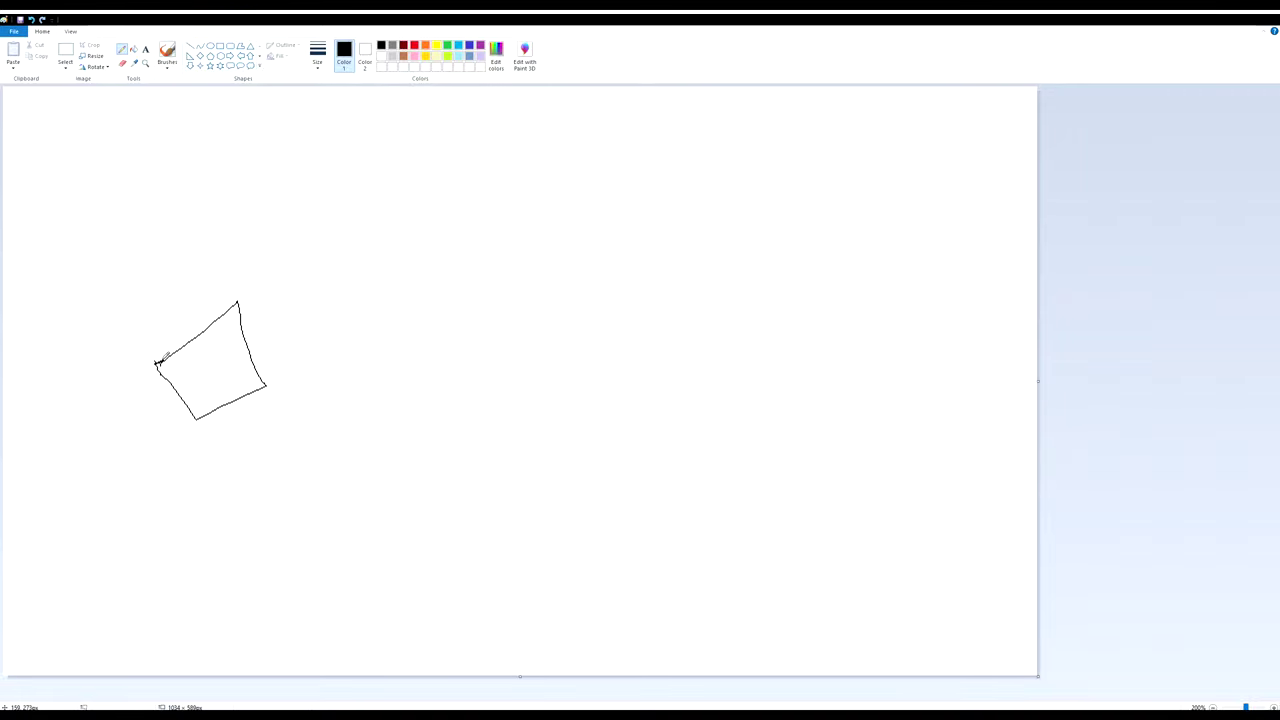
{"action": "mouse_move", "coordinate": [370, 390]}
{"action": "left_mouse_down"}
{"action": "mouse_move", "coordinate": [444, 389]}
{"action": "mouse_move", "coordinate": [431, 349]}
{"action": "mouse_move", "coordinate": [380, 363]}
{"action": "mouse_move", "coordinate": [372, 385]}
{"action": "left_mouse_up"}
Draw the vertical nose line, undoing the misdrawn strokes, jaw line and curved line.
{"action": "mouse_move", "coordinate": [308, 291]}
{"action": "left_mouse_down"}
{"action": "mouse_move", "coordinate": [308, 400]}
{"action": "mouse_move", "coordinate": [254, 460]}
{"action": "left_mouse_up"}
{"action": "left_click", "coordinate": [31, 19]}
{"action": "mouse_move", "coordinate": [316, 308]}
{"action": "left_mouse_down"}
{"action": "mouse_move", "coordinate": [249, 457]}
{"action": "mouse_move", "coordinate": [311, 462]}
{"action": "left_mouse_up"}
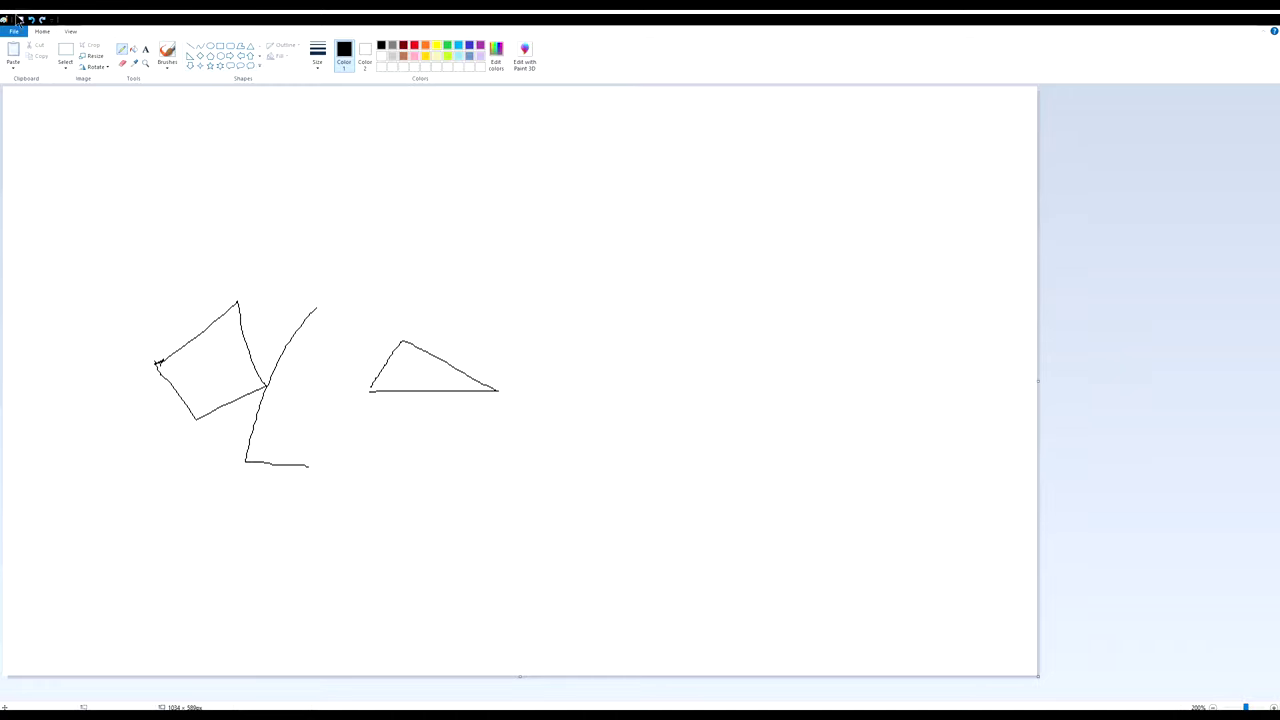
{"action": "left_click", "coordinate": [31, 19]}
{"action": "mouse_move", "coordinate": [299, 320]}
{"action": "left_mouse_down"}
{"action": "mouse_move", "coordinate": [281, 472]}
{"action": "mouse_move", "coordinate": [307, 470]}
{"action": "mouse_move", "coordinate": [280, 473]}
{"action": "mouse_move", "coordinate": [318, 577]}
{"action": "mouse_move", "coordinate": [448, 538]}
{"action": "mouse_move", "coordinate": [504, 430]}
{"action": "left_mouse_up"}
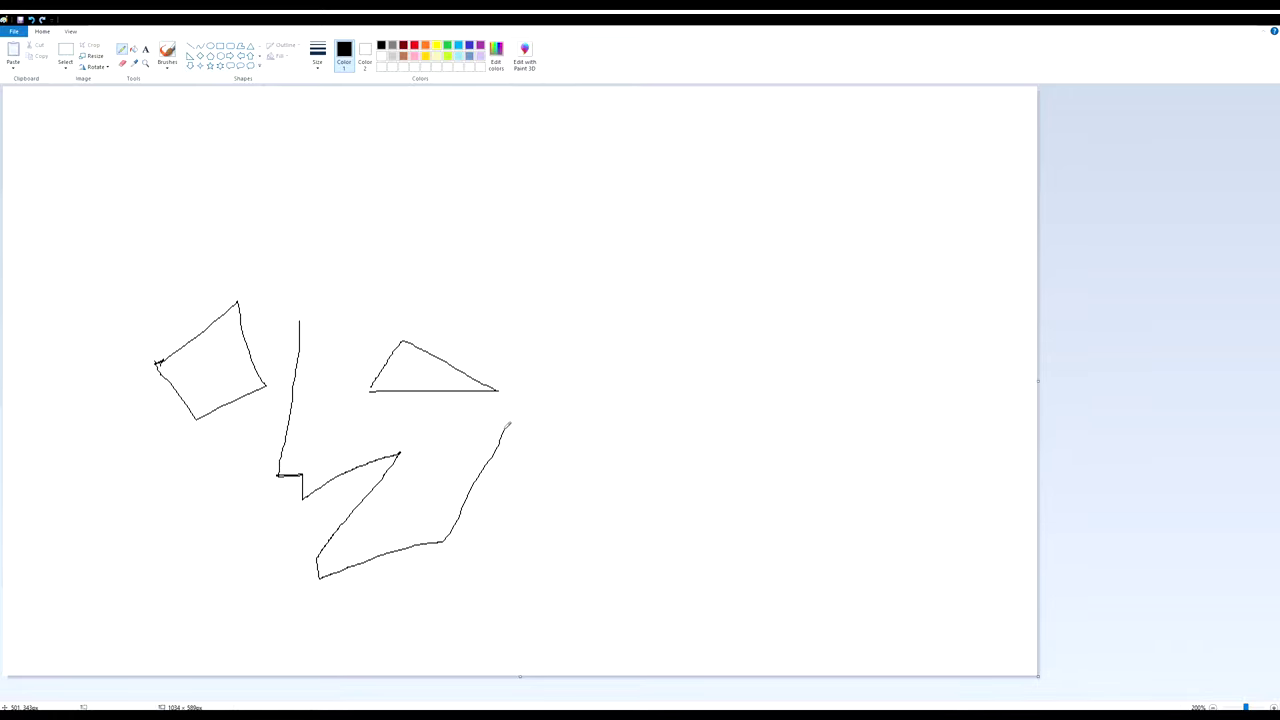
{"action": "left_click_drag", "start_coordinate": [320, 577], "coordinate": [169, 398]}
{"action": "left_click", "coordinate": [31, 19]}
{"action": "mouse_move", "coordinate": [270, 380]}
{"action": "left_mouse_down"}
{"action": "mouse_move", "coordinate": [186, 432]}
{"action": "mouse_move", "coordinate": [140, 390]}
{"action": "left_mouse_up"}
{"action": "left_click", "coordinate": [31, 19]}
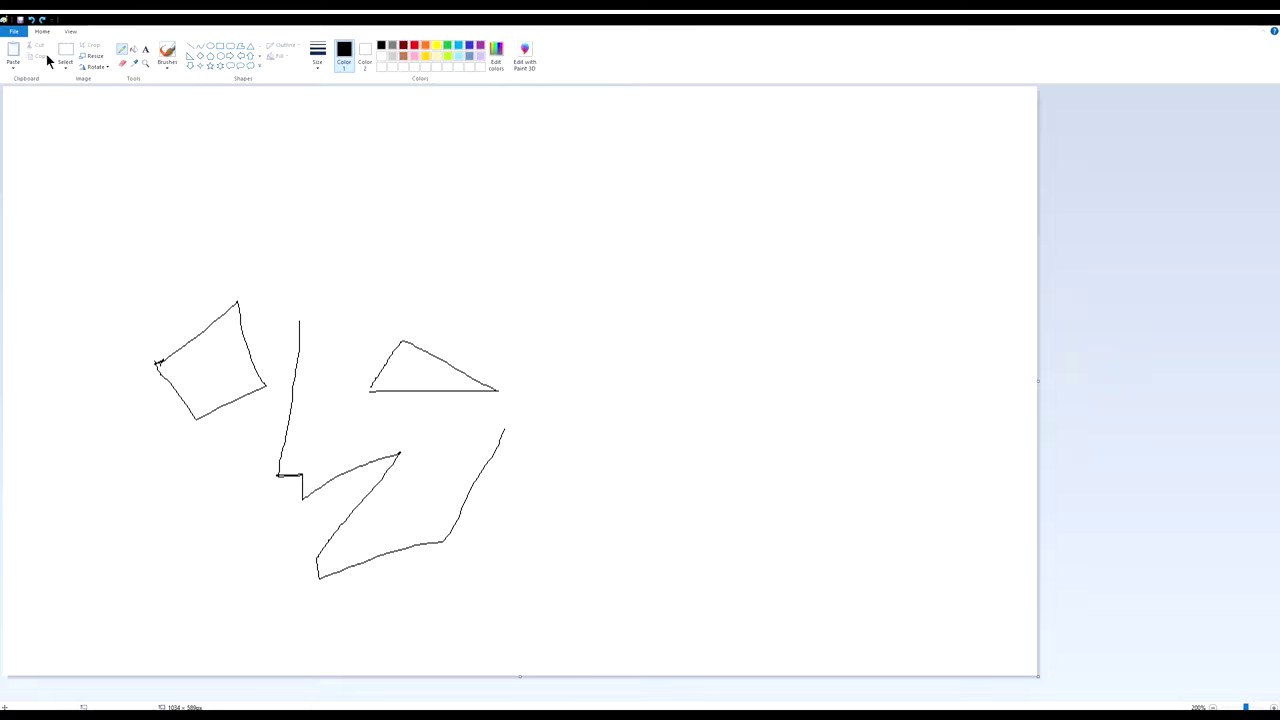
Free-form select the square eye, nudge it right and shrink it.
{"action": "left_click", "coordinate": [85, 98]}
{"action": "mouse_move", "coordinate": [231, 288]}
{"action": "left_mouse_down"}
{"action": "mouse_move", "coordinate": [282, 386]}
{"action": "mouse_move", "coordinate": [231, 290]}
{"action": "left_mouse_up"}
{"action": "left_click_drag", "start_coordinate": [233, 376], "coordinate": [259, 381]}
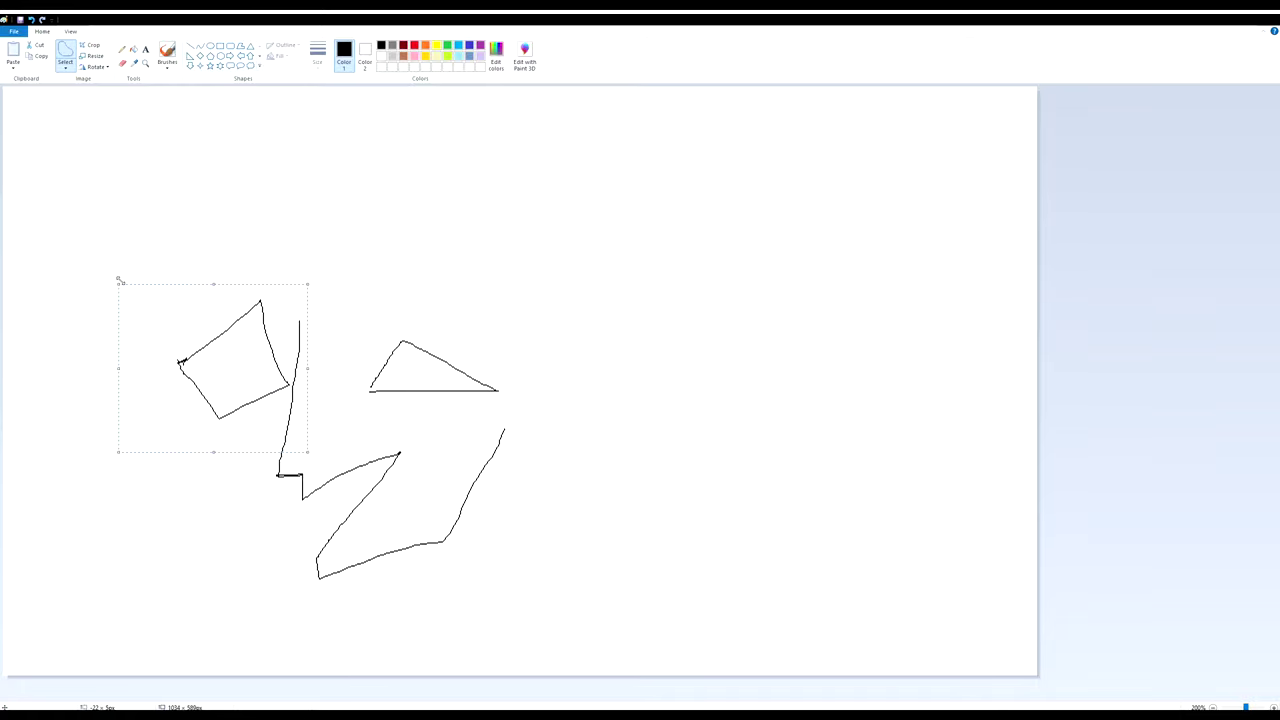
{"action": "left_click_drag", "start_coordinate": [118, 282], "coordinate": [150, 297]}
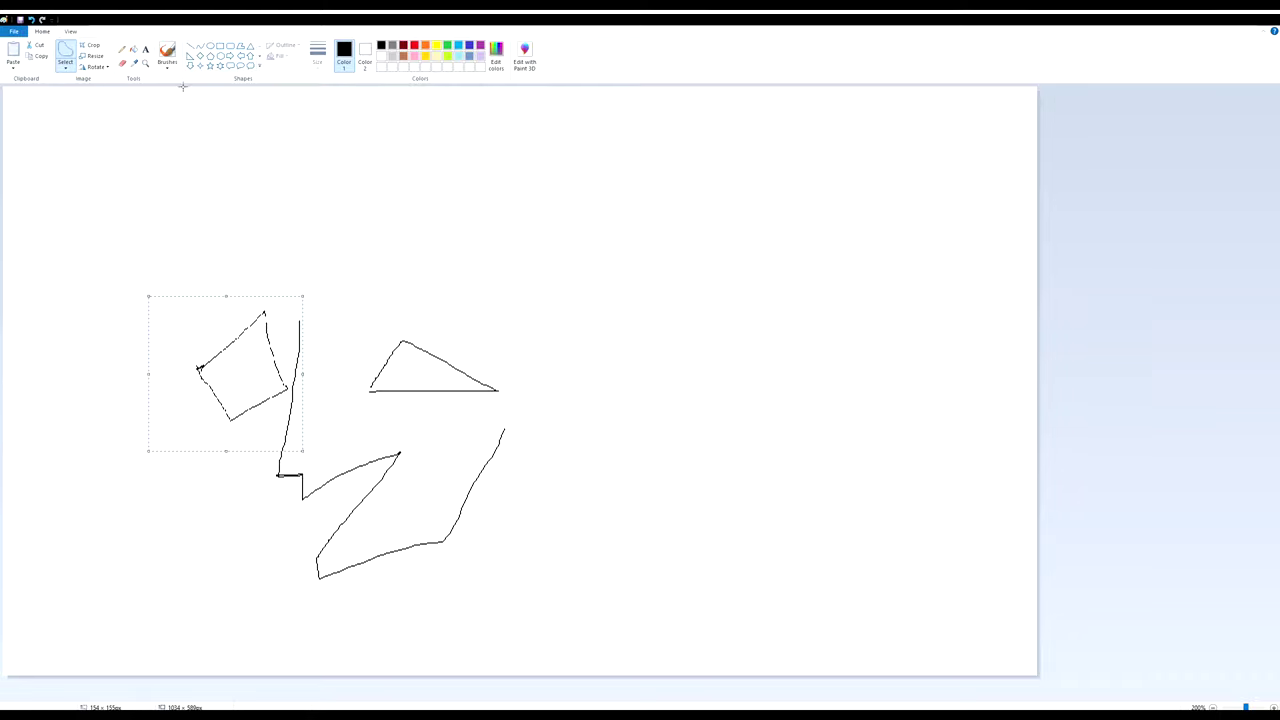
With the Pencil, draw the left face contour, hairline and a hair strand arching up the right.
{"action": "left_click", "coordinate": [121, 49]}
{"action": "mouse_move", "coordinate": [198, 367]}
{"action": "left_mouse_down"}
{"action": "mouse_move", "coordinate": [265, 311]}
{"action": "mouse_move", "coordinate": [286, 378]}
{"action": "mouse_move", "coordinate": [276, 398]}
{"action": "mouse_move", "coordinate": [234, 417]}
{"action": "mouse_move", "coordinate": [198, 357]}
{"action": "mouse_move", "coordinate": [240, 538]}
{"action": "mouse_move", "coordinate": [322, 580]}
{"action": "left_mouse_up"}
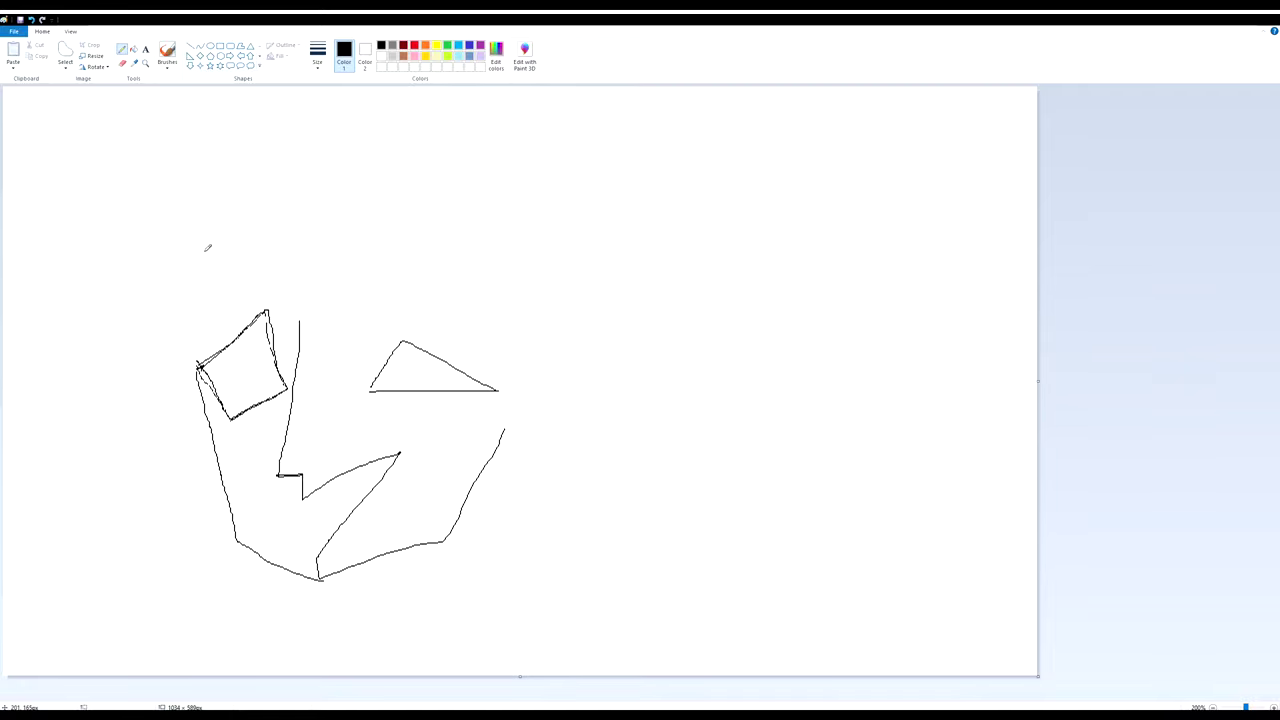
{"action": "mouse_move", "coordinate": [205, 251]}
{"action": "left_mouse_down"}
{"action": "mouse_move", "coordinate": [148, 367]}
{"action": "mouse_move", "coordinate": [284, 322]}
{"action": "mouse_move", "coordinate": [466, 356]}
{"action": "mouse_move", "coordinate": [476, 332]}
{"action": "mouse_move", "coordinate": [490, 406]}
{"action": "mouse_move", "coordinate": [497, 388]}
{"action": "mouse_move", "coordinate": [466, 552]}
{"action": "mouse_move", "coordinate": [611, 530]}
{"action": "left_mouse_up"}
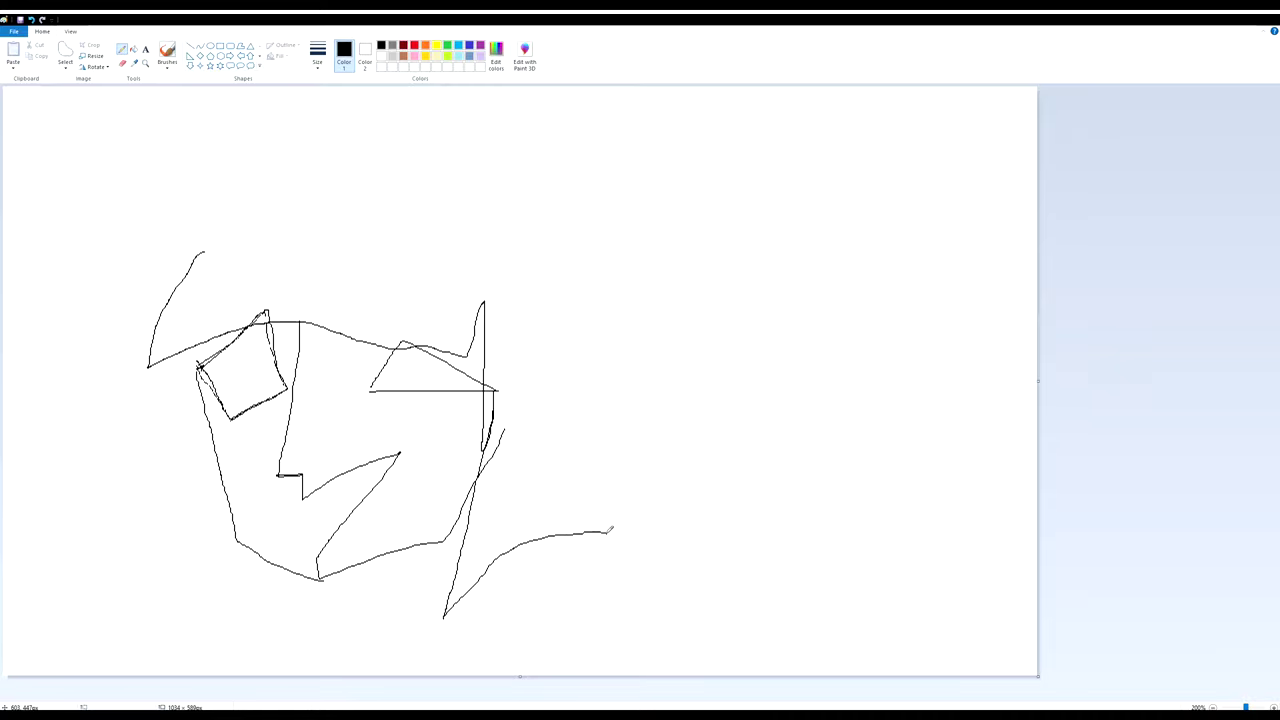
{"action": "mouse_move", "coordinate": [490, 400]}
{"action": "left_mouse_down"}
{"action": "mouse_move", "coordinate": [424, 512]}
{"action": "mouse_move", "coordinate": [410, 586]}
{"action": "mouse_move", "coordinate": [452, 588]}
{"action": "mouse_move", "coordinate": [460, 614]}
{"action": "mouse_move", "coordinate": [514, 598]}
{"action": "mouse_move", "coordinate": [560, 542]}
{"action": "mouse_move", "coordinate": [600, 533]}
{"action": "left_mouse_up"}
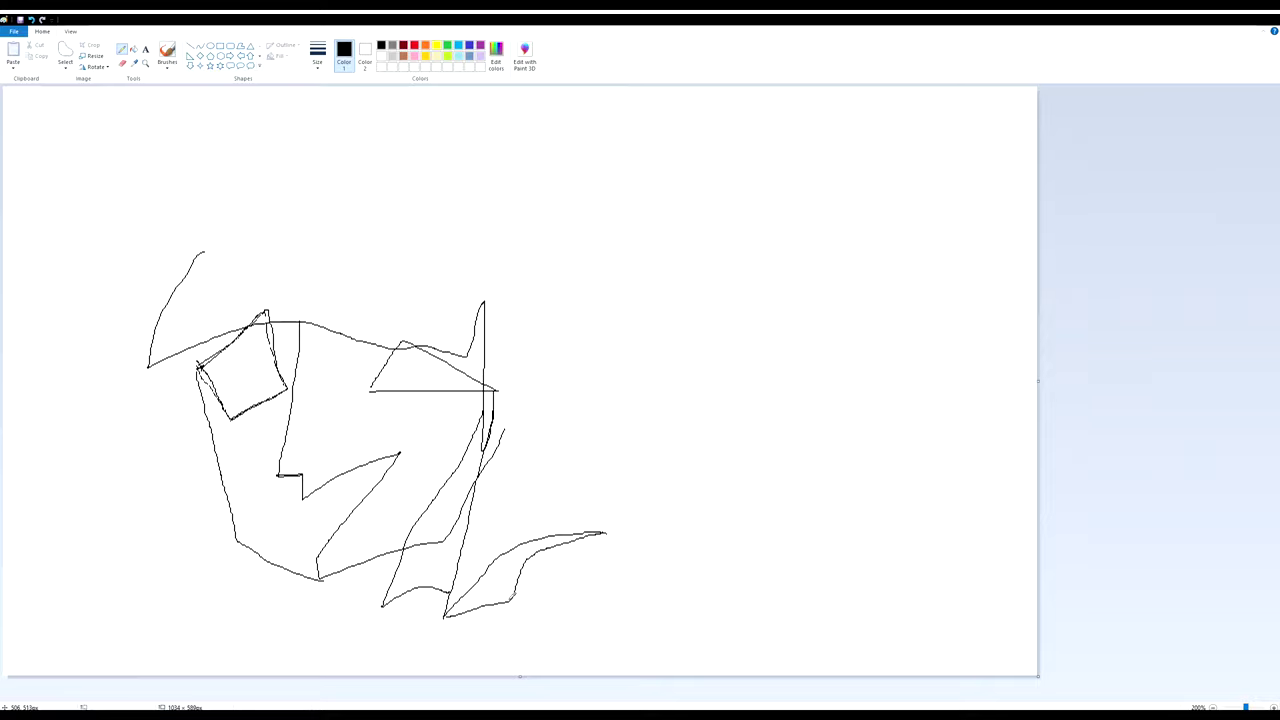
{"action": "mouse_move", "coordinate": [514, 598]}
{"action": "left_mouse_down"}
{"action": "mouse_move", "coordinate": [675, 503]}
{"action": "mouse_move", "coordinate": [692, 472]}
{"action": "mouse_move", "coordinate": [626, 363]}
{"action": "mouse_move", "coordinate": [612, 292]}
{"action": "mouse_move", "coordinate": [540, 226]}
{"action": "mouse_move", "coordinate": [412, 186]}
{"action": "mouse_move", "coordinate": [232, 206]}
{"action": "mouse_move", "coordinate": [195, 262]}
{"action": "left_mouse_up"}
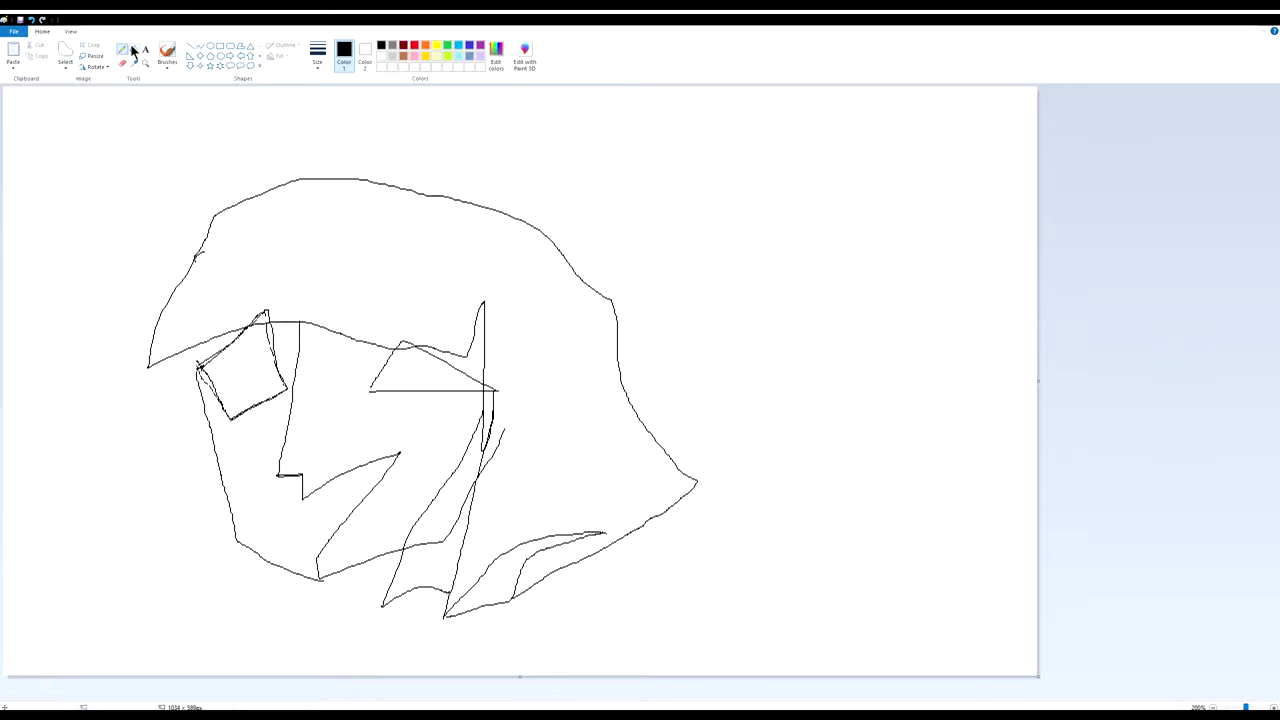
Flood-fill the hair region black, undoing the fill that spilled over the canvas.
{"action": "left_click", "coordinate": [133, 50]}
{"action": "left_click", "coordinate": [473, 290]}
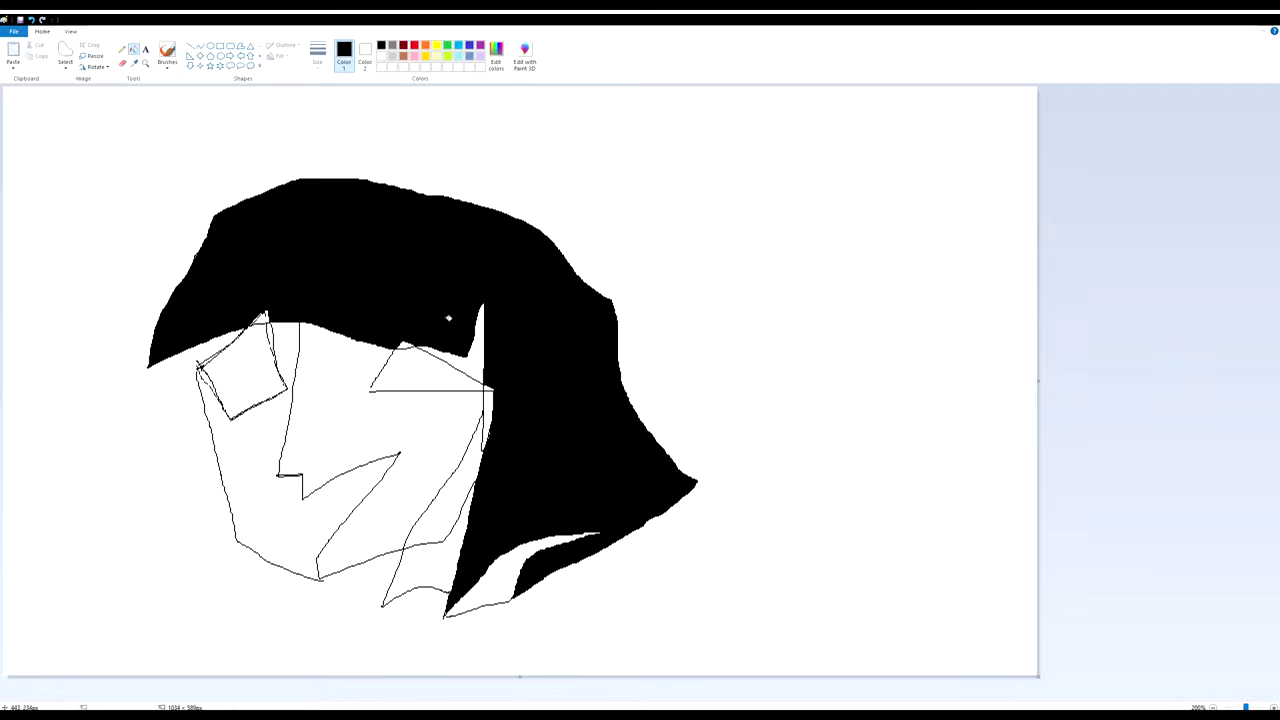
{"action": "left_click", "coordinate": [511, 552]}
{"action": "left_click", "coordinate": [32, 19]}
{"action": "left_click", "coordinate": [122, 50]}
Fill the four remaining white slivers along the hair's lower edge with black.
{"action": "left_click", "coordinate": [133, 48]}
{"action": "left_click", "coordinate": [500, 585]}
{"action": "left_click", "coordinate": [445, 565]}
{"action": "left_click", "coordinate": [469, 469]}
{"action": "left_click", "coordinate": [488, 415]}
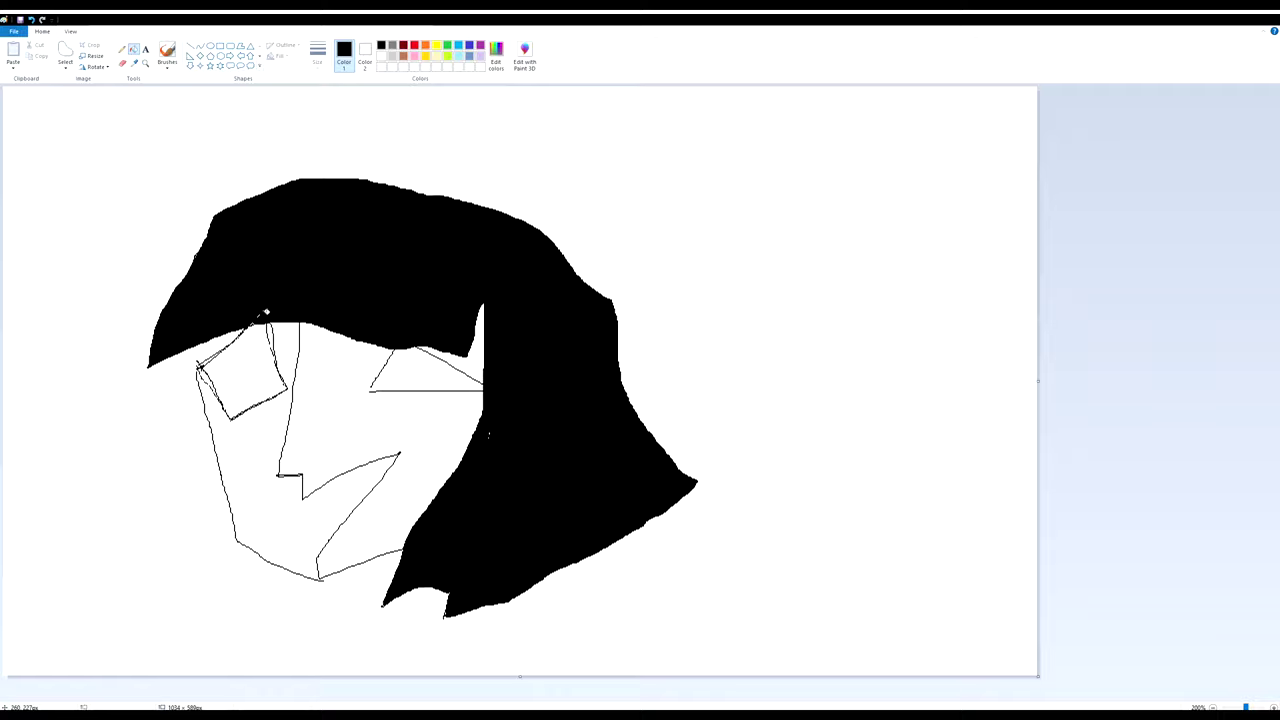
{"action": "left_click", "coordinate": [122, 48]}
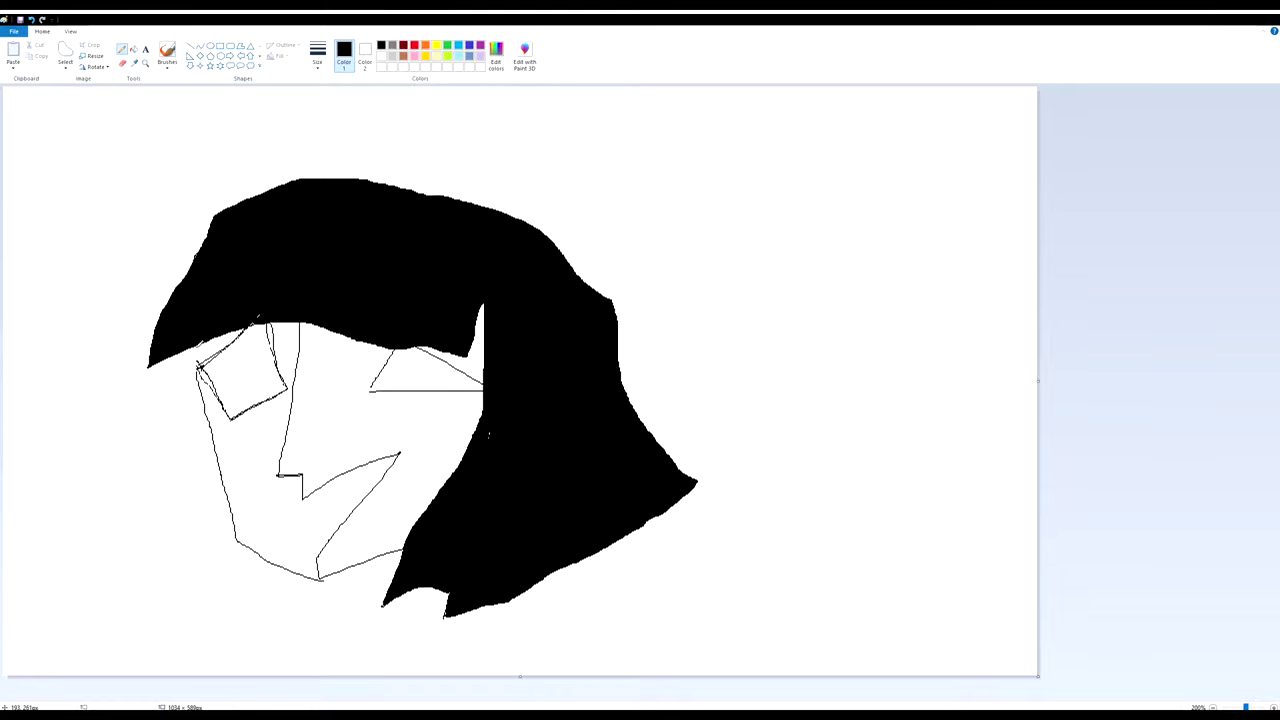
Draw the neck line and two peaked shoulder strokes along the canvas bottom.
{"action": "mouse_move", "coordinate": [149, 366]}
{"action": "left_mouse_down"}
{"action": "mouse_move", "coordinate": [205, 380]}
{"action": "mouse_move", "coordinate": [94, 434]}
{"action": "mouse_move", "coordinate": [4, 565]}
{"action": "left_mouse_up"}
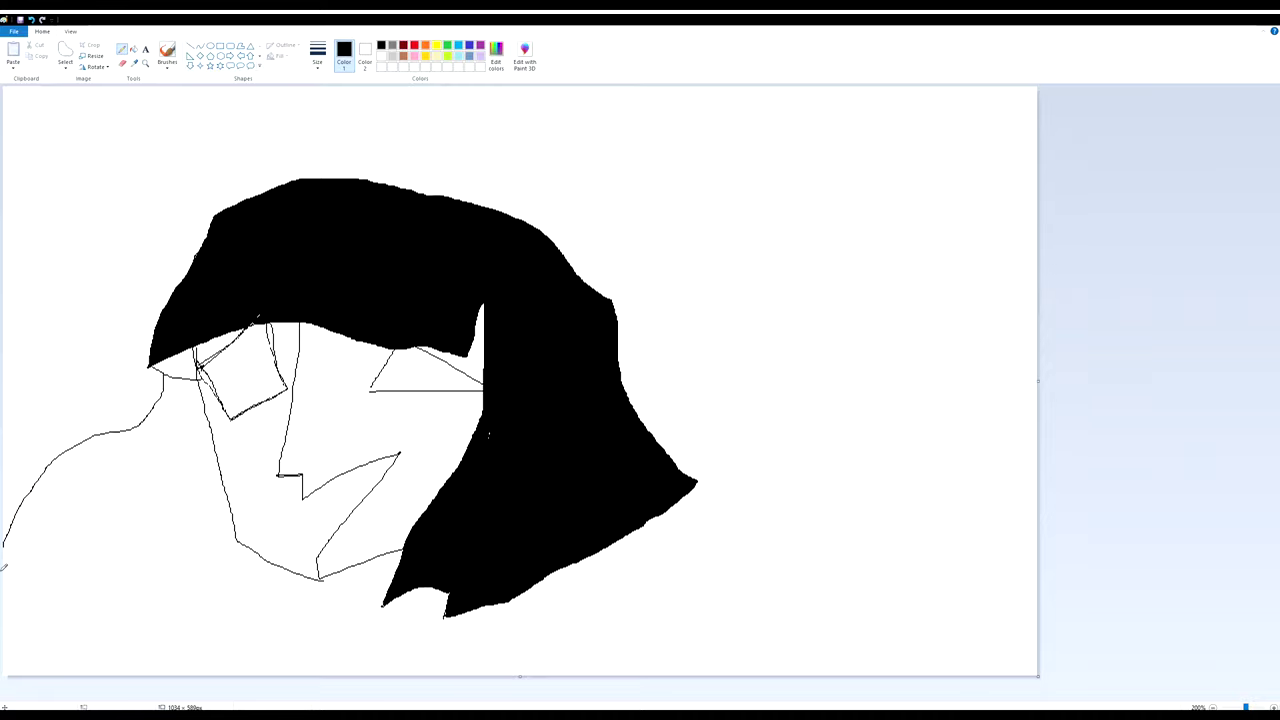
{"action": "mouse_move", "coordinate": [412, 588]}
{"action": "left_mouse_down"}
{"action": "mouse_move", "coordinate": [380, 650]}
{"action": "mouse_move", "coordinate": [394, 704]}
{"action": "mouse_move", "coordinate": [498, 604]}
{"action": "left_mouse_up"}
{"action": "left_click_drag", "start_coordinate": [330, 674], "coordinate": [270, 674]}
{"action": "mouse_move", "coordinate": [158, 676]}
{"action": "left_mouse_down"}
{"action": "mouse_move", "coordinate": [128, 655]}
{"action": "mouse_move", "coordinate": [96, 674]}
{"action": "left_mouse_up"}
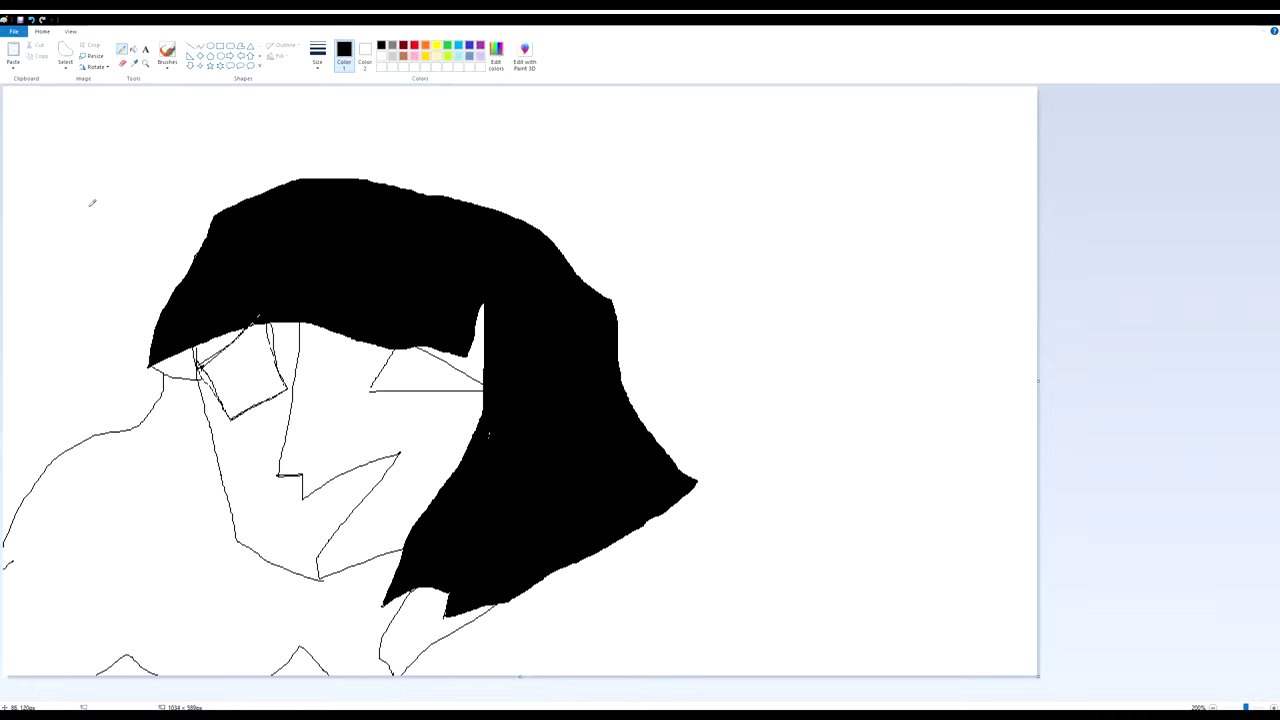
Fill the area under the hair and the lower-left body black, undoing one wrong fill.
{"action": "left_click", "coordinate": [134, 49]}
{"action": "left_click", "coordinate": [436, 628]}
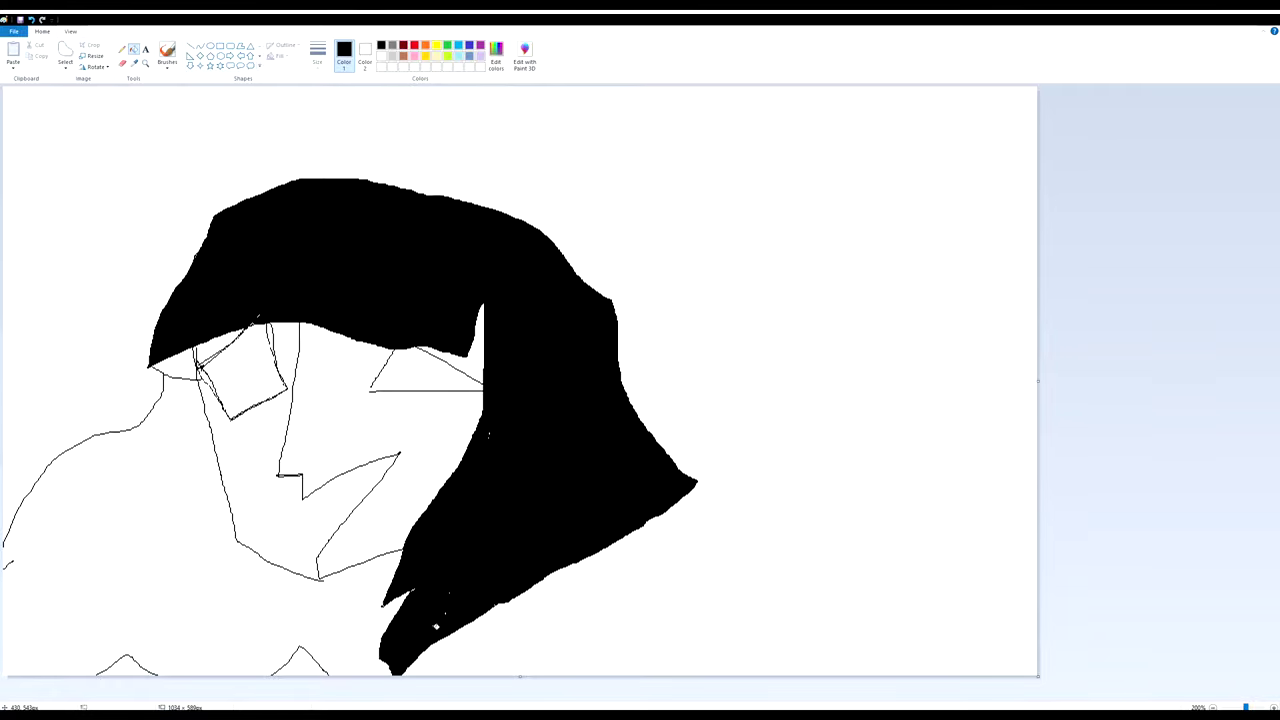
{"action": "left_click", "coordinate": [156, 550]}
{"action": "left_click", "coordinate": [32, 20]}
{"action": "left_click", "coordinate": [122, 48]}
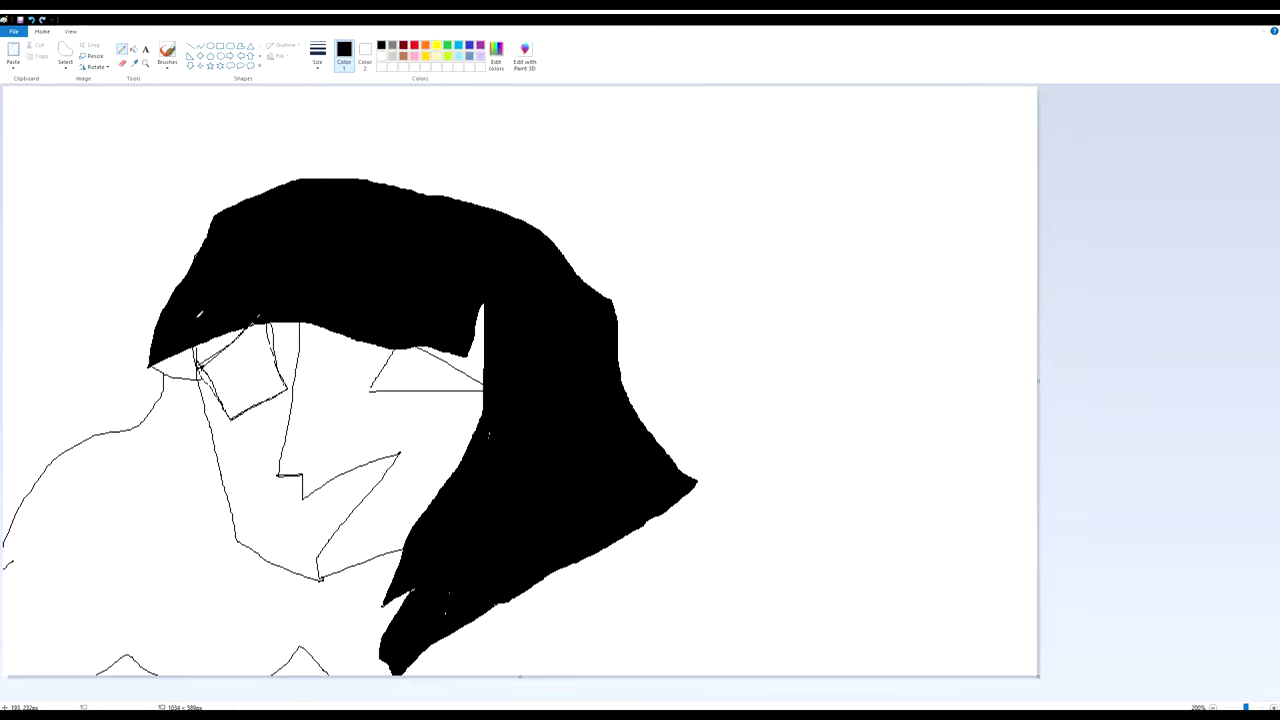
{"action": "left_click", "coordinate": [134, 49]}
{"action": "left_click", "coordinate": [153, 536]}
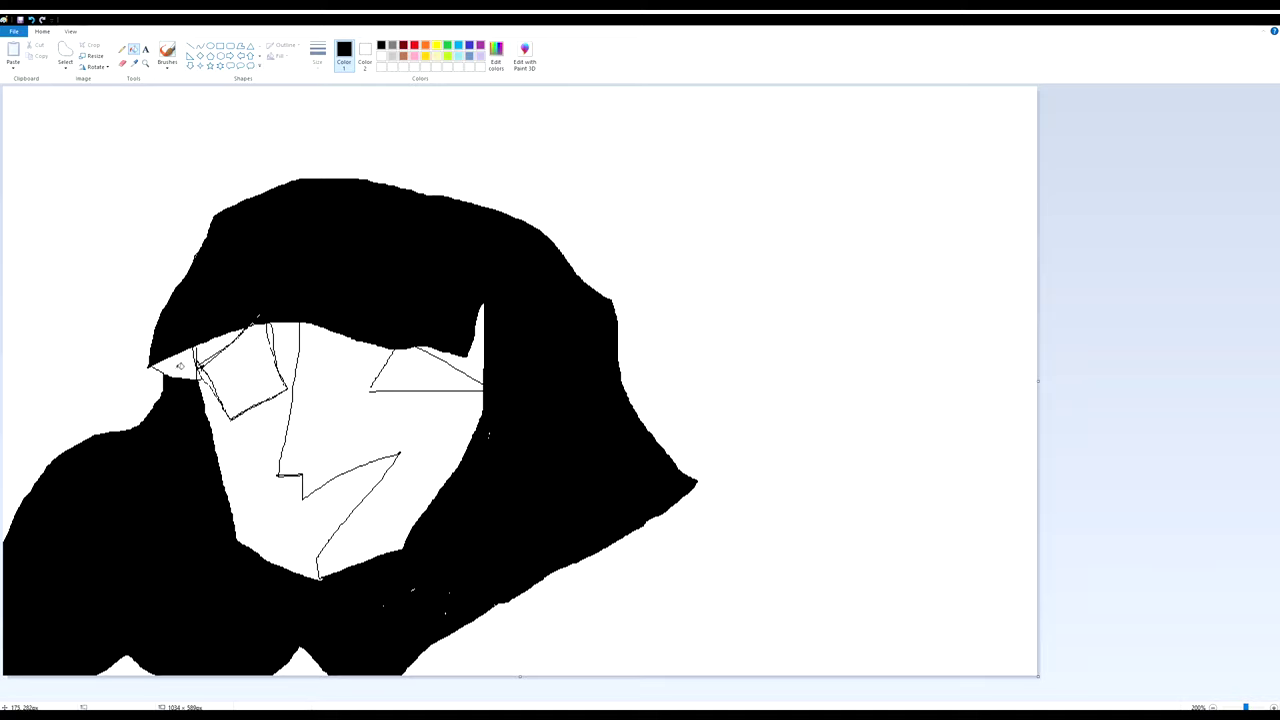
Pencil thin lines beside both eyes and fill the left eye's narrow sliver black.
{"action": "left_click", "coordinate": [122, 48]}
{"action": "left_click_drag", "start_coordinate": [425, 389], "coordinate": [424, 344]}
{"action": "left_click_drag", "start_coordinate": [255, 409], "coordinate": [268, 332]}
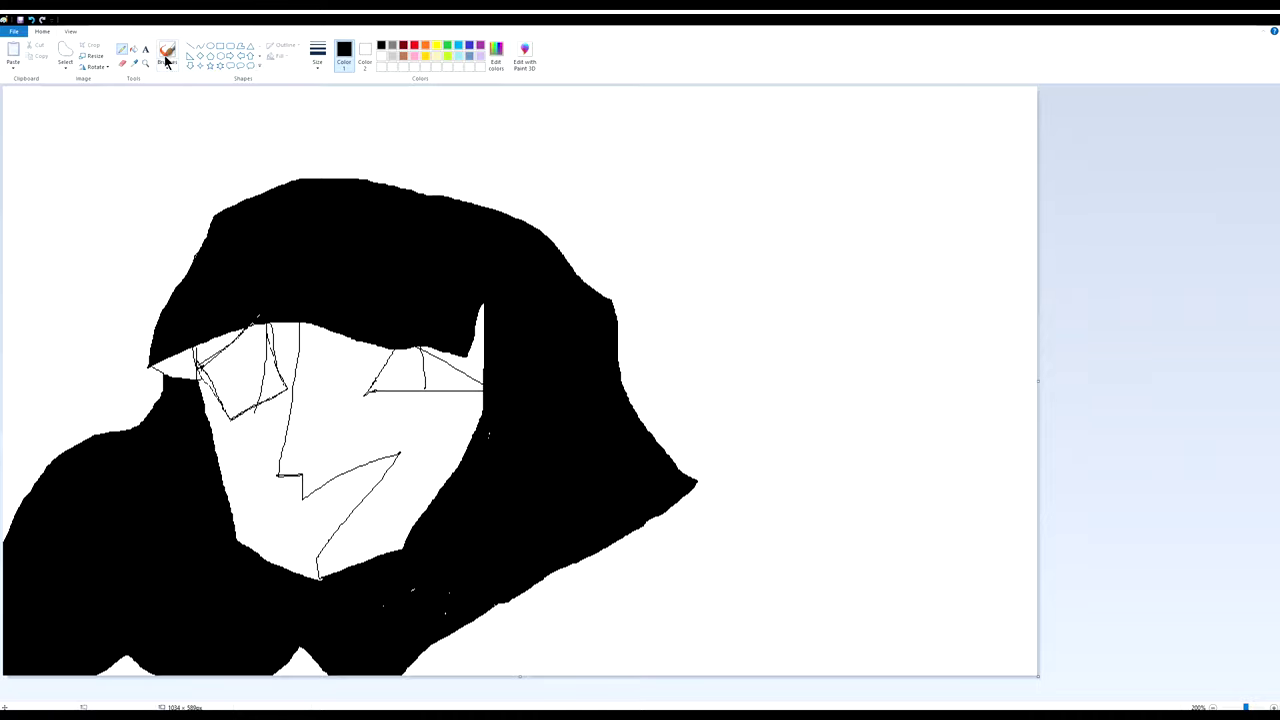
{"action": "left_click", "coordinate": [134, 49]}
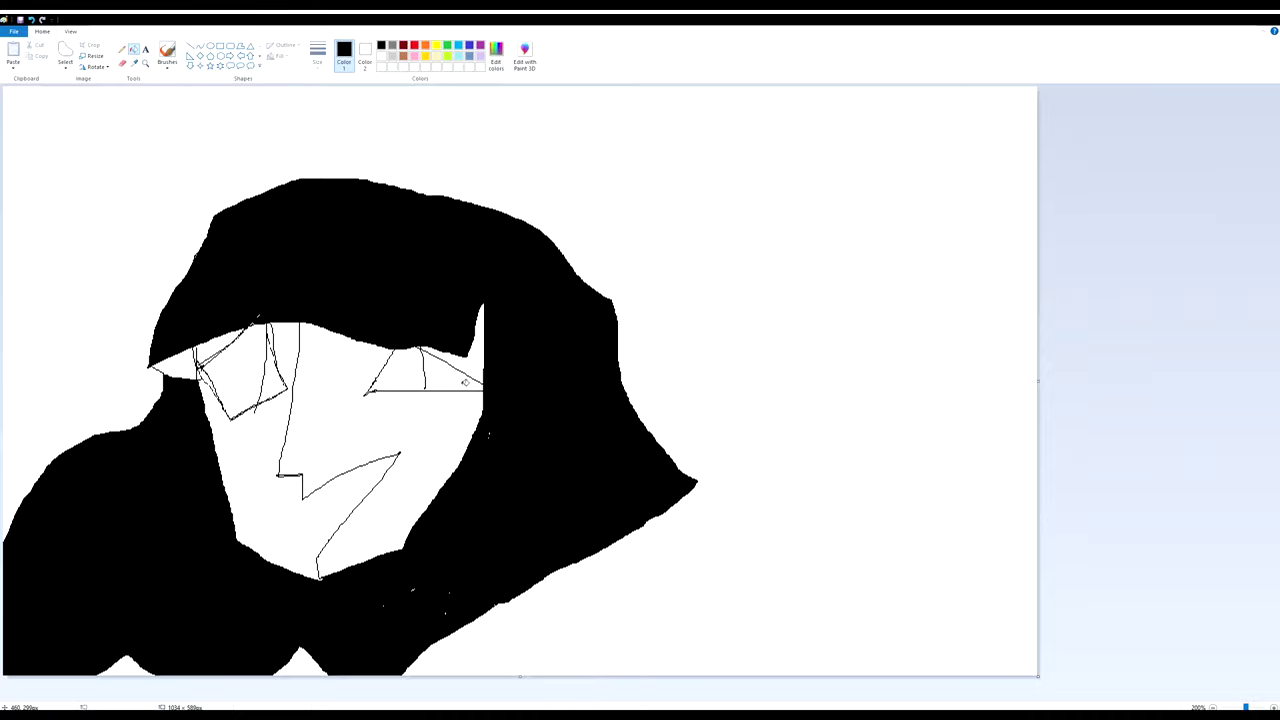
{"action": "left_click", "coordinate": [122, 48]}
{"action": "left_click", "coordinate": [134, 49]}
{"action": "left_click", "coordinate": [272, 365]}
Fill the right-eye triangle black, then fill the left cheek, jaw and brim patch blue.
{"action": "left_click", "coordinate": [454, 379]}
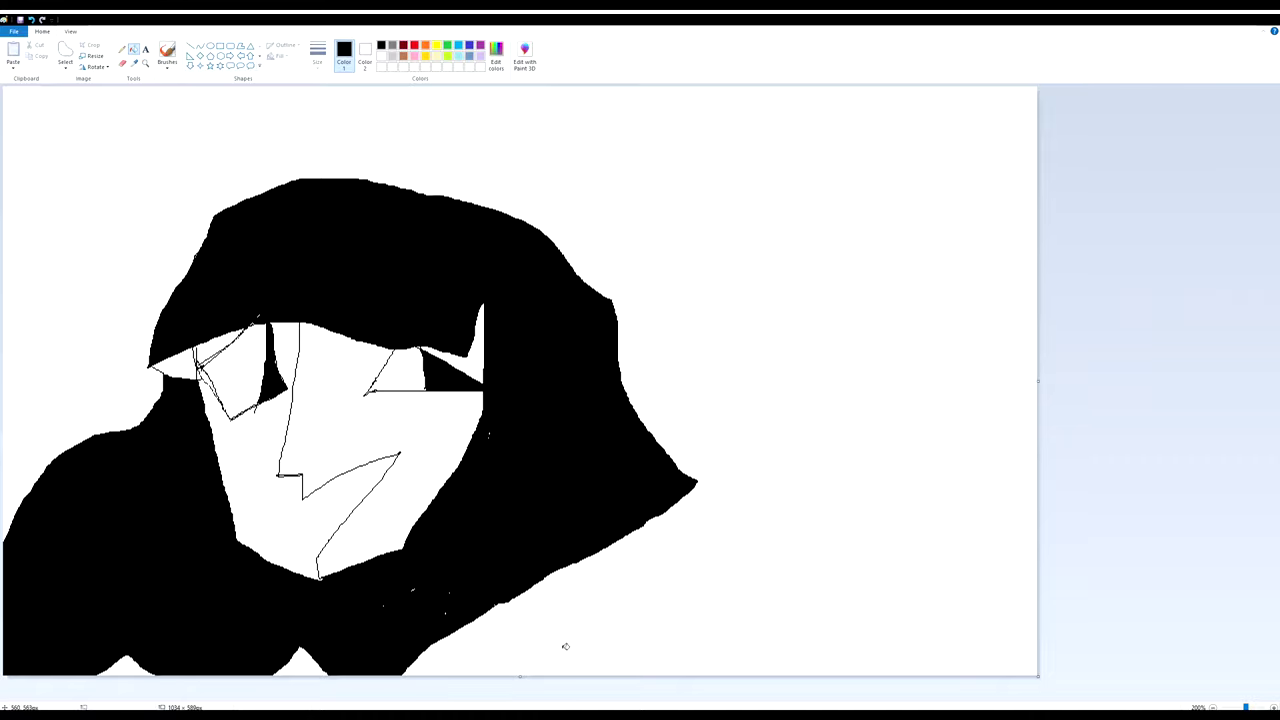
{"action": "left_click", "coordinate": [458, 46]}
{"action": "left_click", "coordinate": [248, 412]}
{"action": "left_click", "coordinate": [218, 347]}
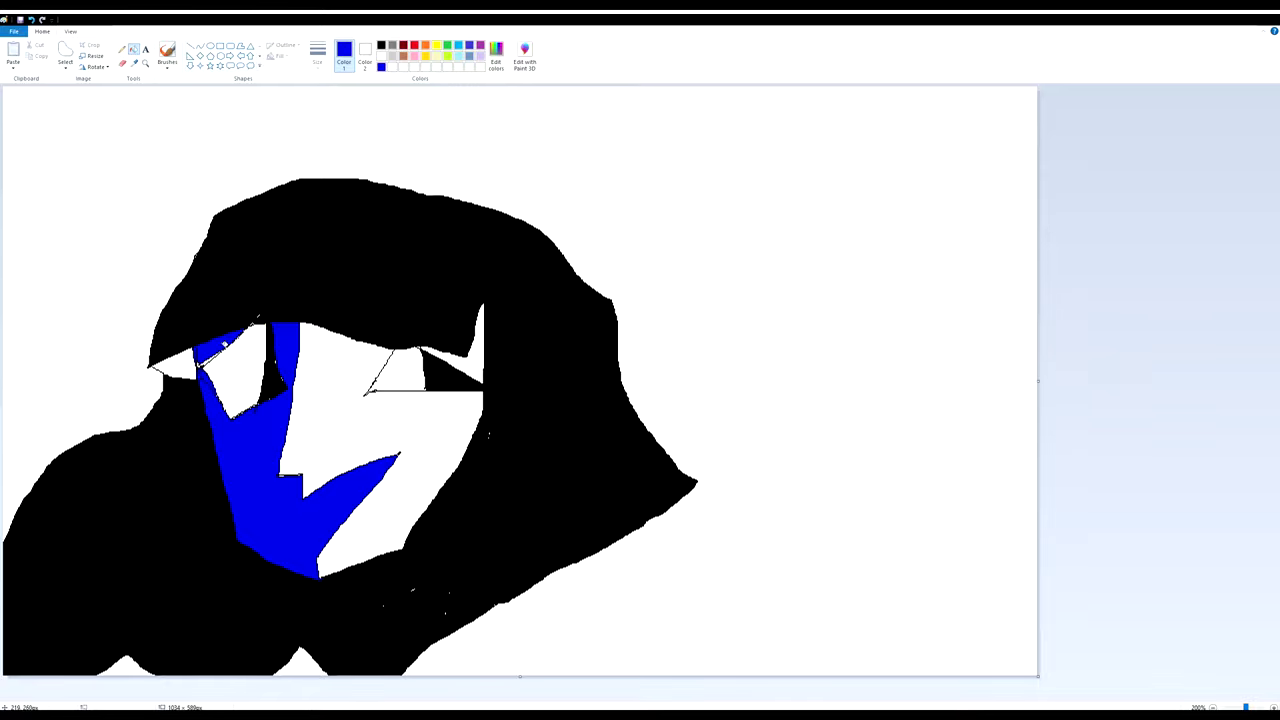
Fill the right face and the sliver beside the right eye yellow, and the left brim patch black.
{"action": "left_click", "coordinate": [437, 46]}
{"action": "left_click", "coordinate": [420, 402]}
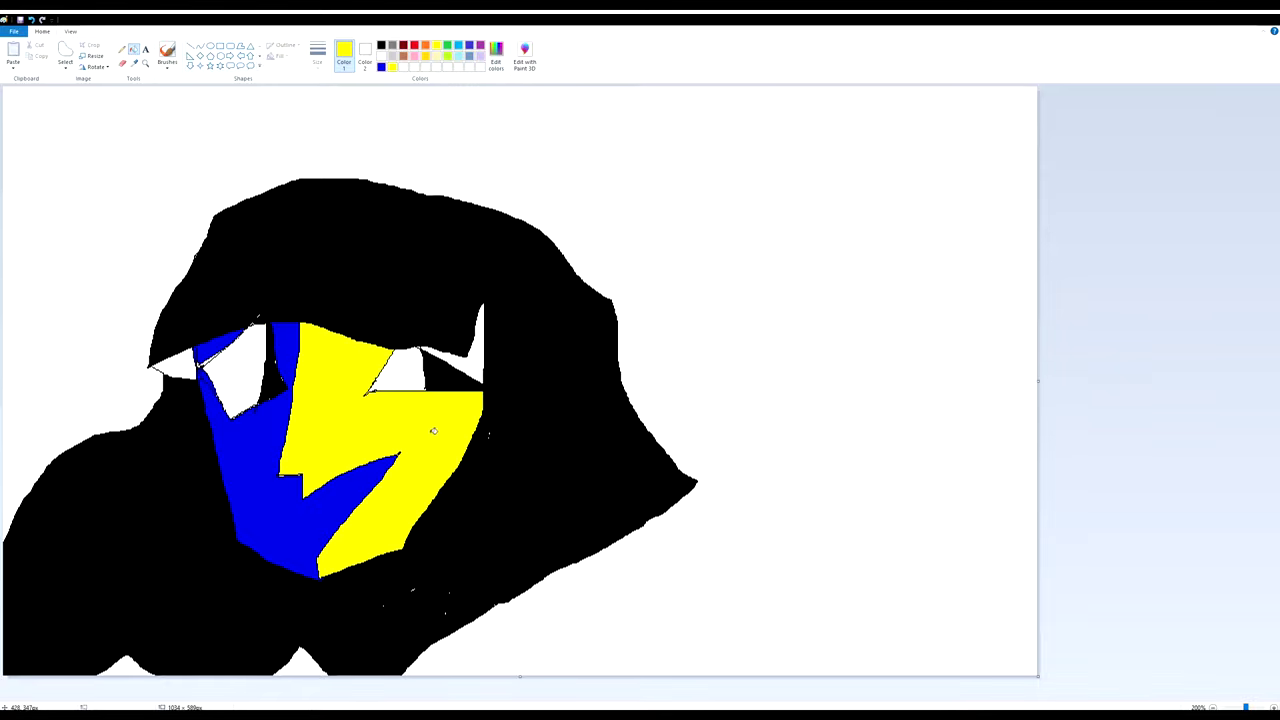
{"action": "left_click", "coordinate": [477, 355]}
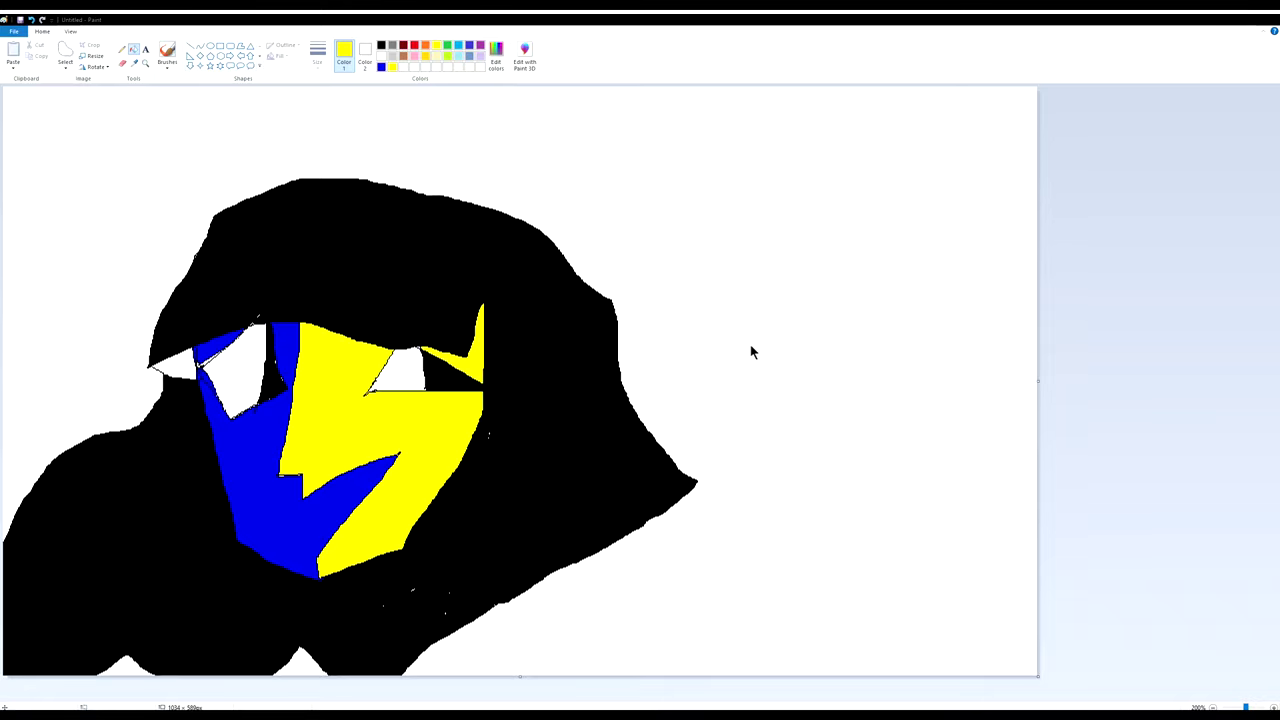
{"action": "left_click", "coordinate": [539, 435]}
{"action": "left_click", "coordinate": [170, 366]}
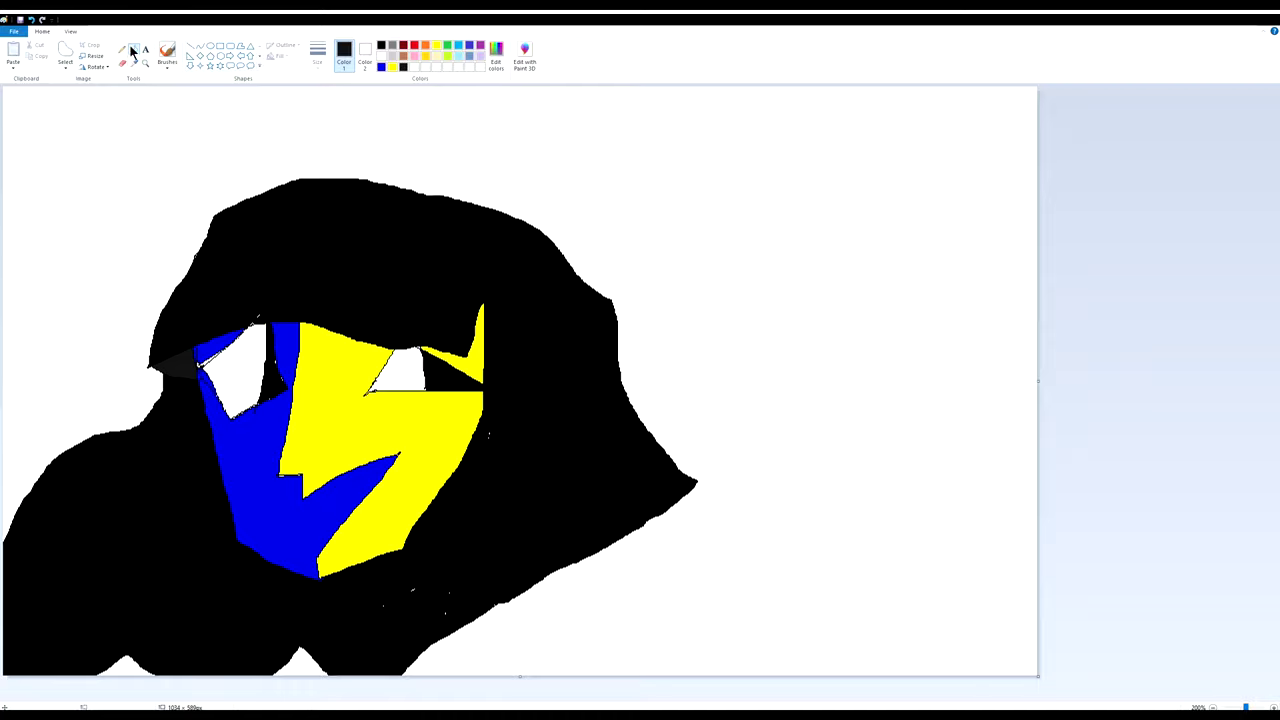
With dark grey as Color 2, outline the lower-right hair and fill it dark grey.
{"action": "left_click", "coordinate": [122, 62]}
{"action": "left_click", "coordinate": [365, 55]}
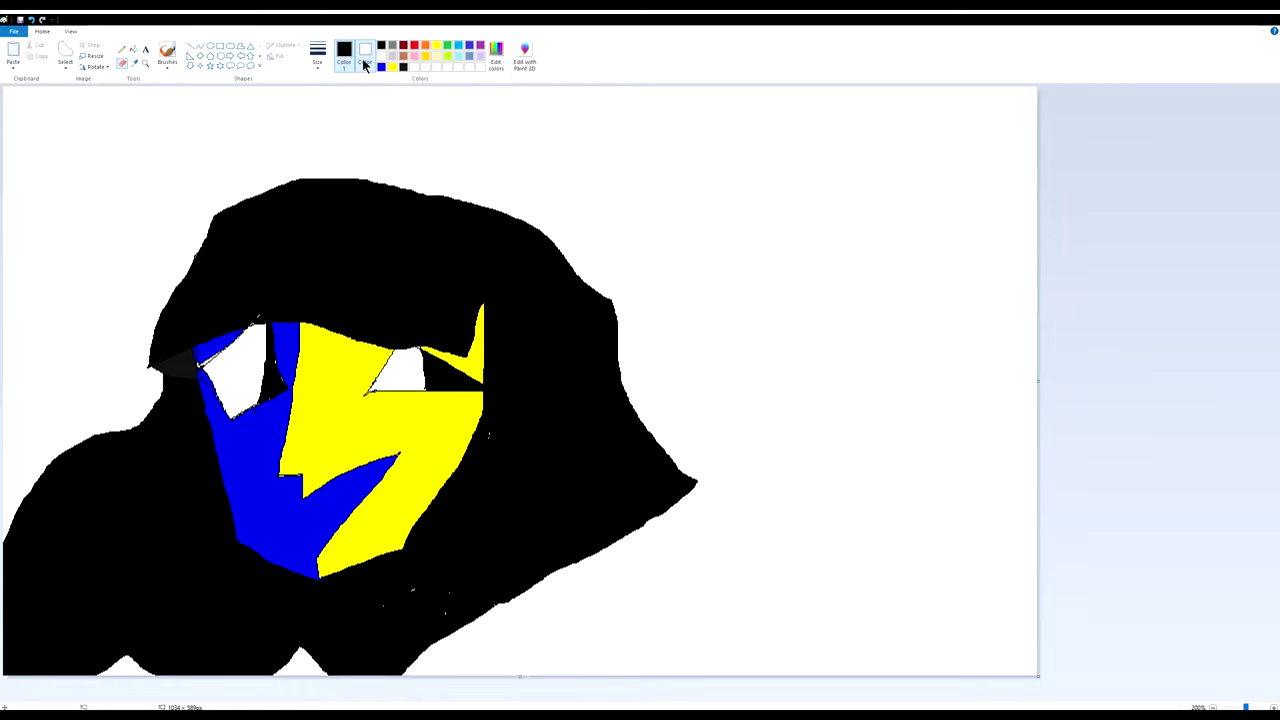
{"action": "left_click", "coordinate": [403, 67]}
{"action": "left_click_drag", "start_coordinate": [348, 202], "coordinate": [576, 288]}
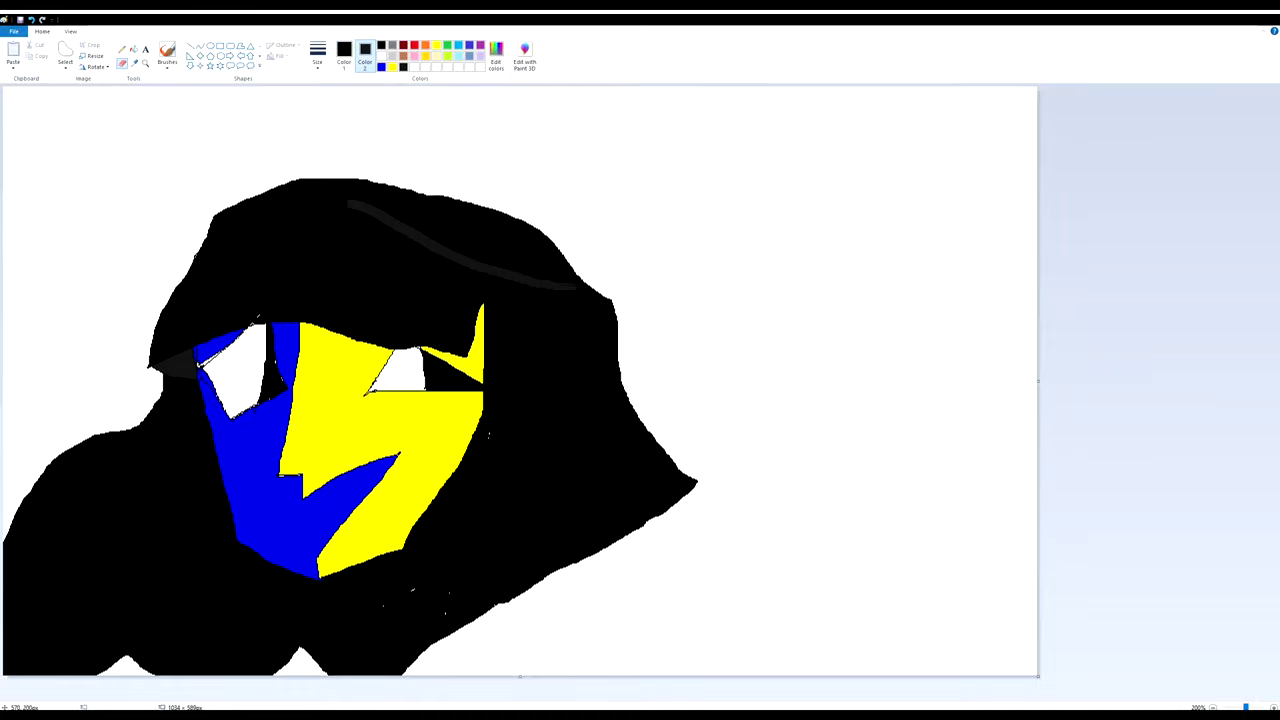
{"action": "left_click", "coordinate": [31, 20]}
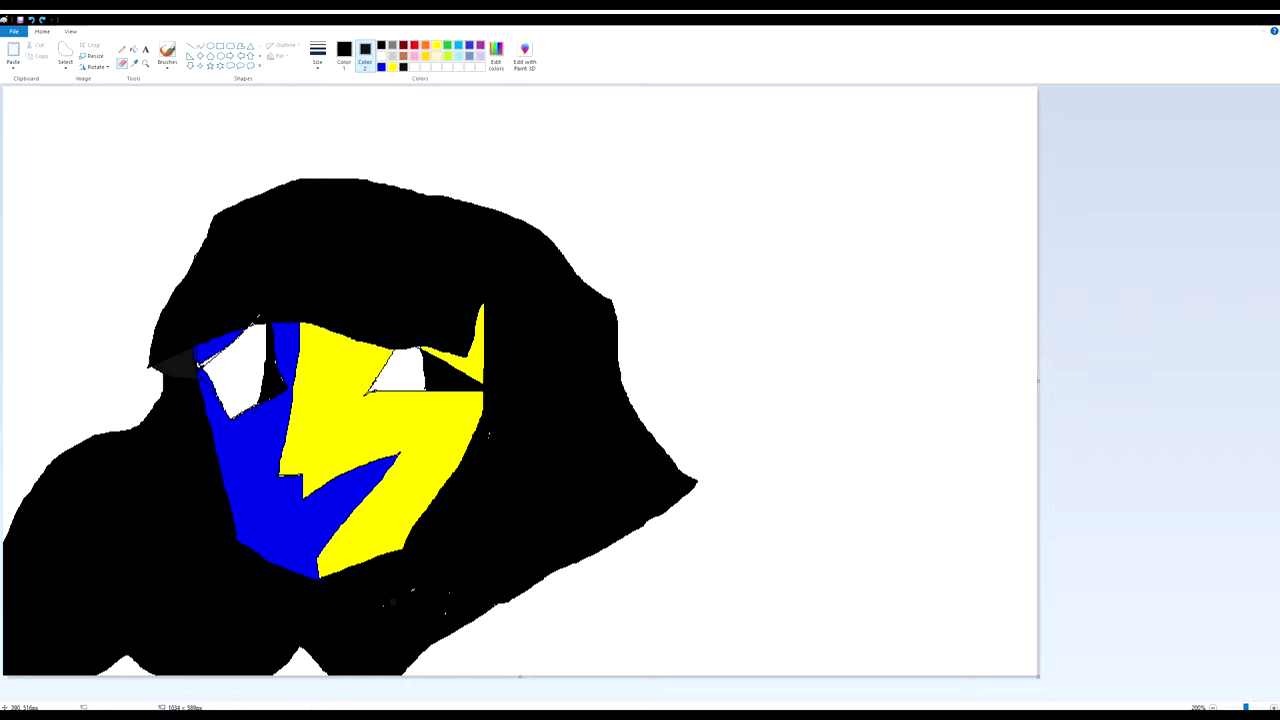
{"action": "left_click_drag", "start_coordinate": [400, 553], "coordinate": [466, 628]}
{"action": "left_click_drag", "start_coordinate": [620, 380], "coordinate": [400, 552]}
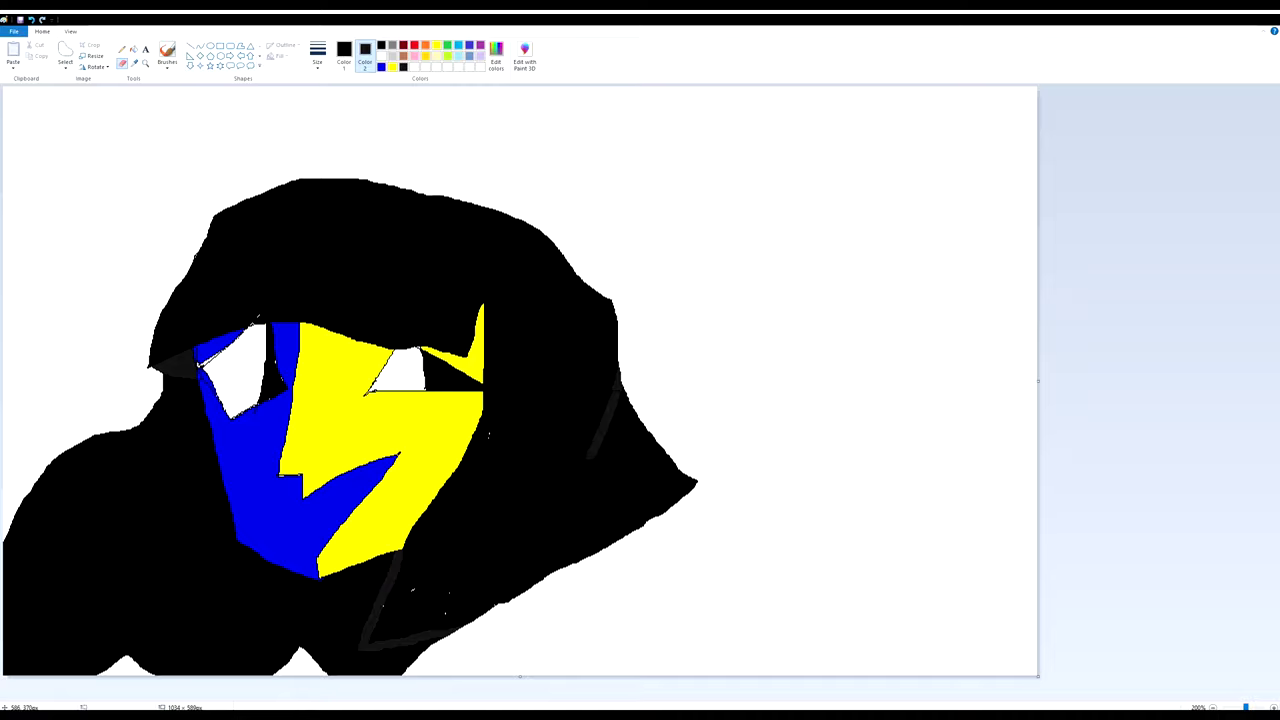
{"action": "left_click", "coordinate": [134, 48]}
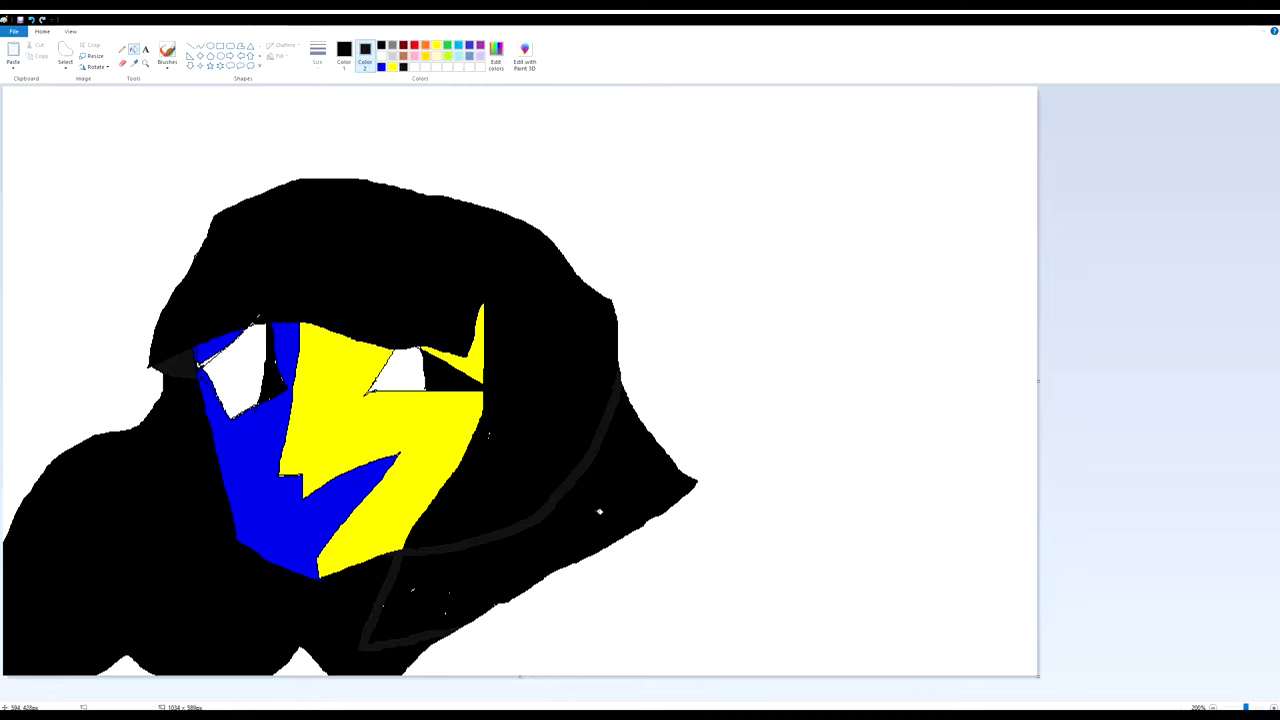
{"action": "left_click", "coordinate": [599, 512]}
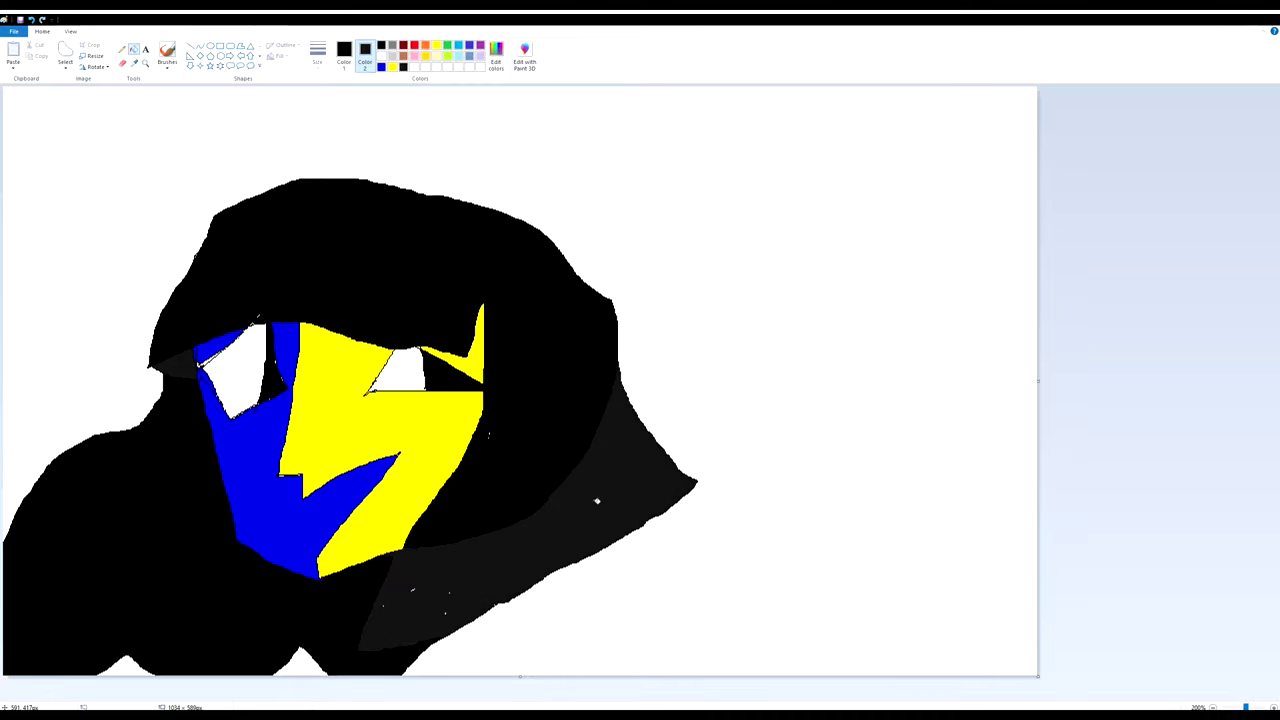
Draw a diagonal grey line across the hair and fill the hair right of it dark grey.
{"action": "left_click", "coordinate": [122, 63]}
{"action": "left_click_drag", "start_coordinate": [612, 302], "coordinate": [438, 473]}
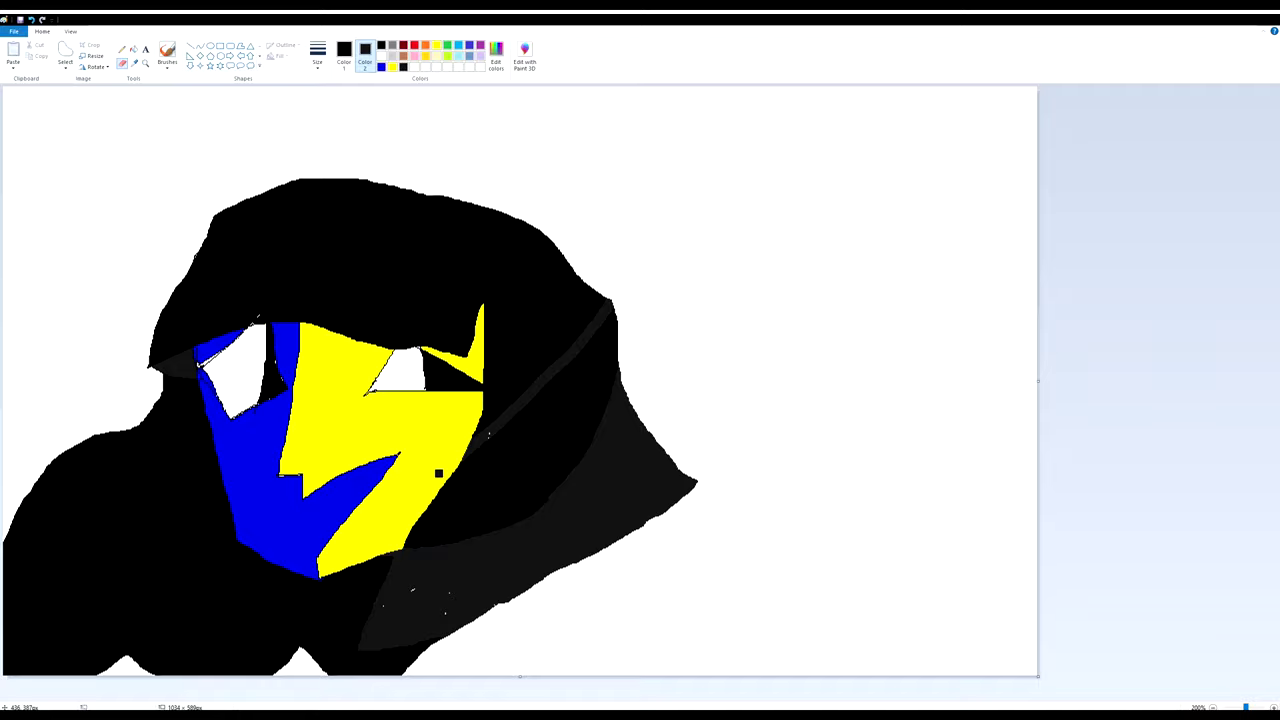
{"action": "left_click", "coordinate": [134, 48]}
{"action": "left_click", "coordinate": [591, 386]}
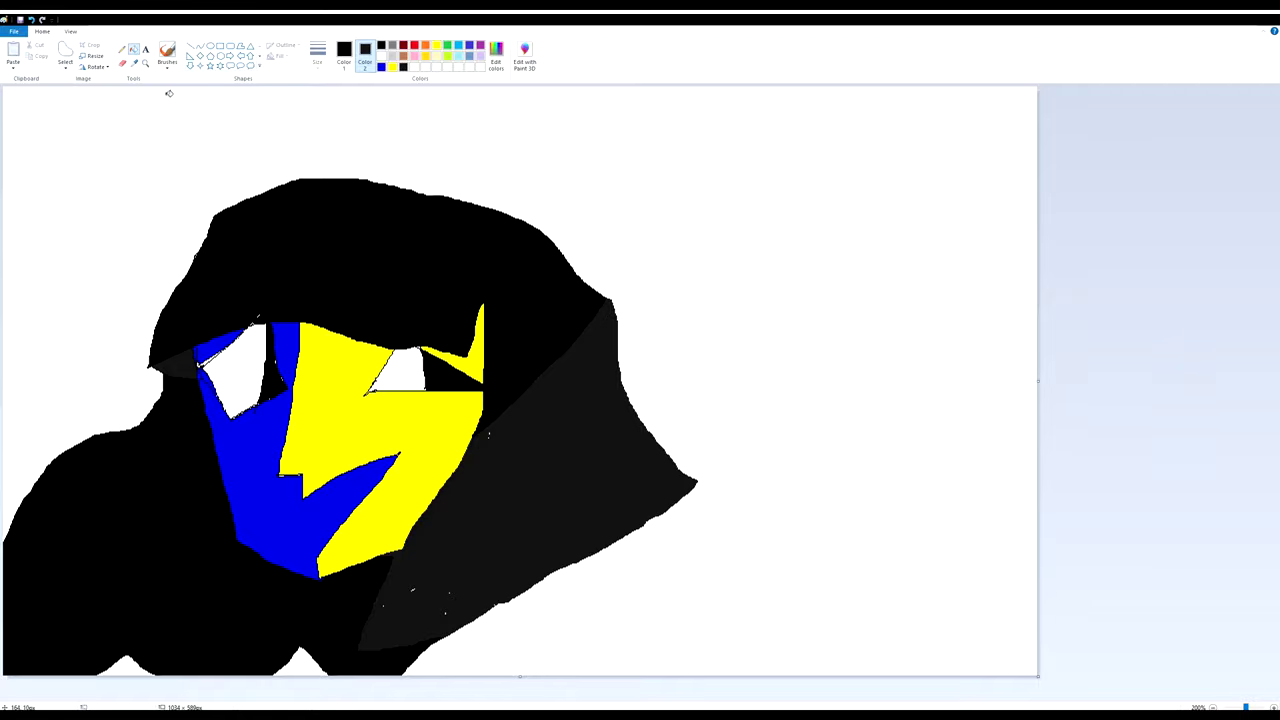
{"action": "left_click", "coordinate": [122, 63]}
Try grey streaks across the top of the hair, undoing a zigzag and a black fill.
{"action": "mouse_move", "coordinate": [608, 298]}
{"action": "left_mouse_down"}
{"action": "mouse_move", "coordinate": [470, 252]}
{"action": "mouse_move", "coordinate": [196, 252]}
{"action": "left_mouse_up"}
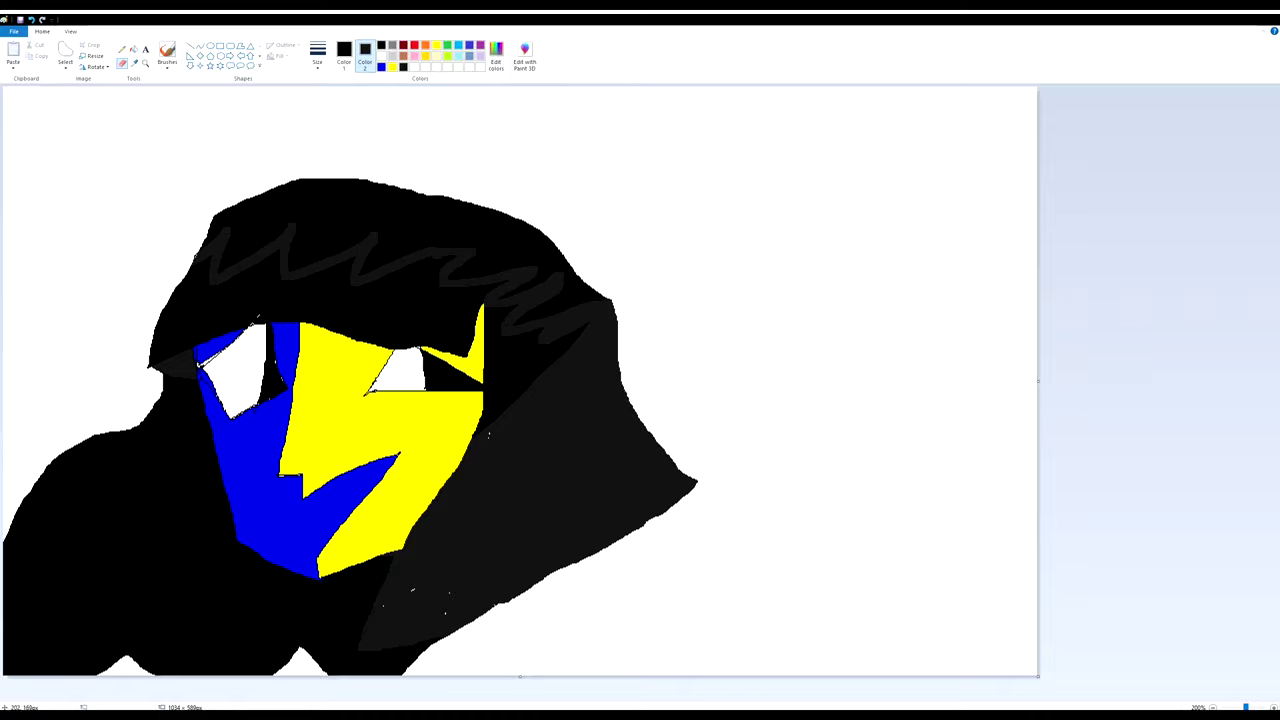
{"action": "left_click", "coordinate": [31, 19]}
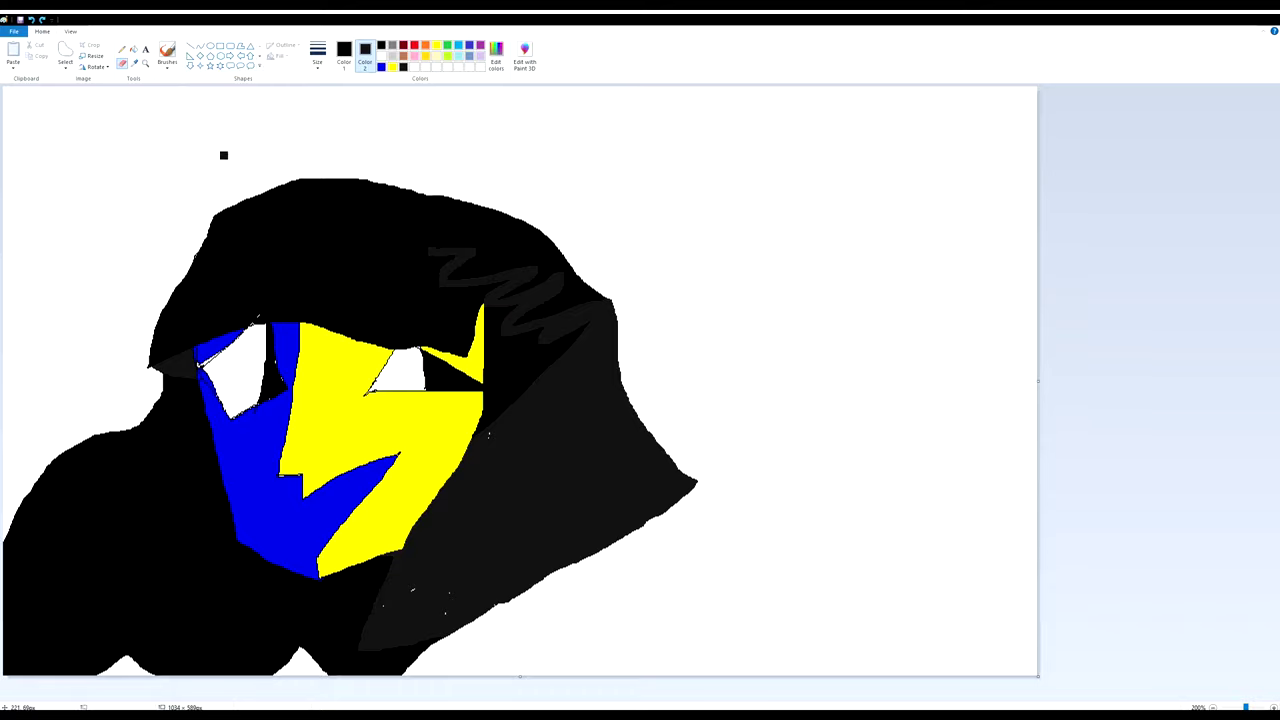
{"action": "mouse_move", "coordinate": [228, 224]}
{"action": "left_mouse_down"}
{"action": "mouse_move", "coordinate": [180, 296]}
{"action": "mouse_move", "coordinate": [362, 240]}
{"action": "left_mouse_up"}
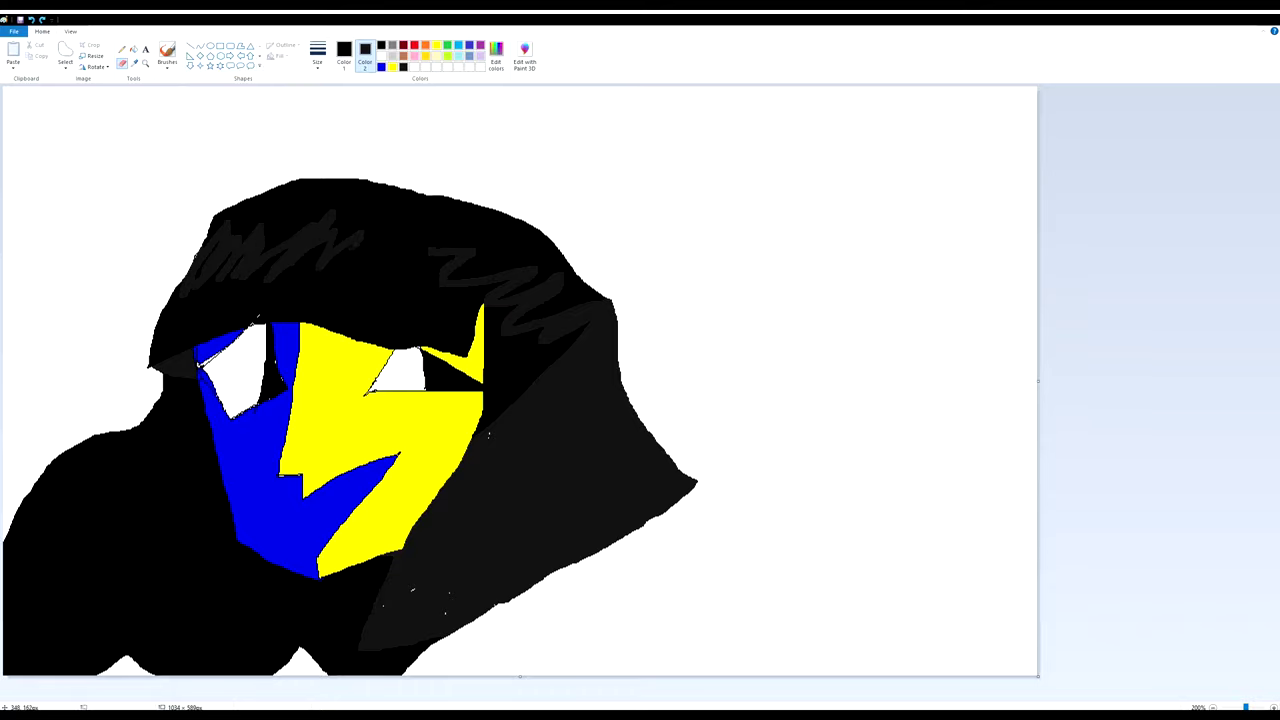
{"action": "left_click", "coordinate": [133, 48]}
{"action": "left_click", "coordinate": [546, 363]}
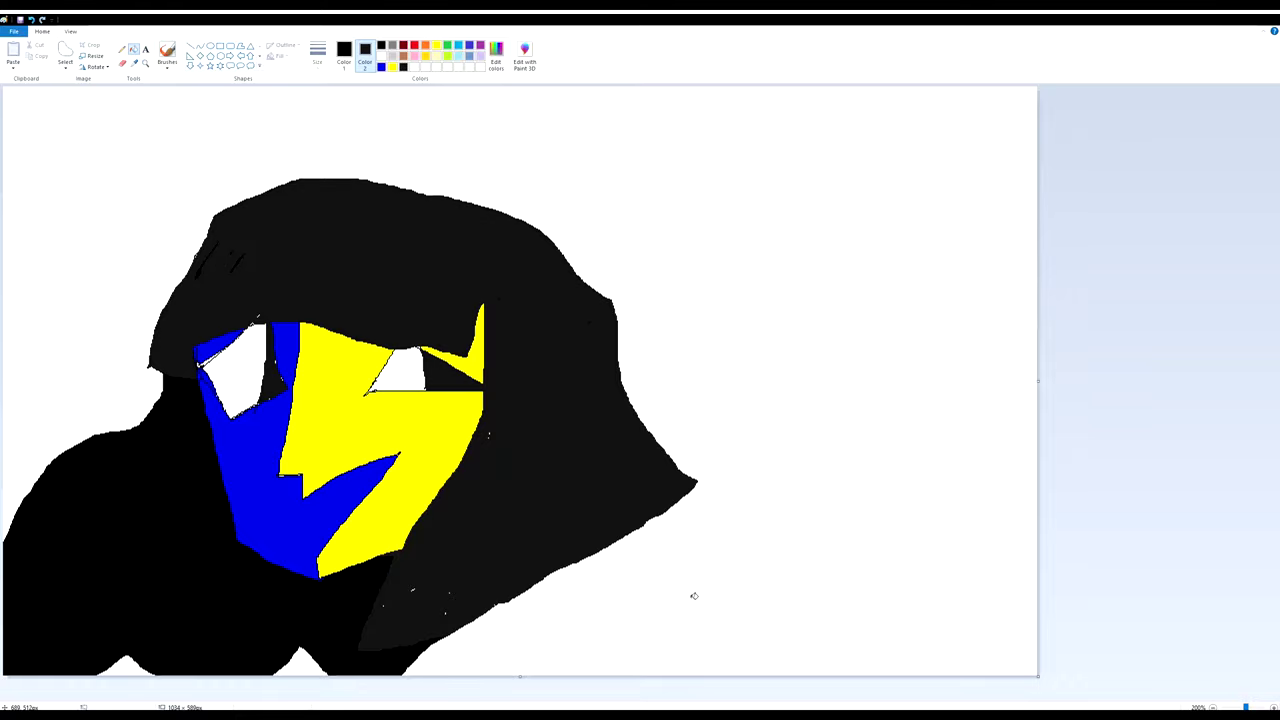
{"action": "left_click", "coordinate": [31, 20]}
Fill the right-hair grey scribbles back to black.
{"action": "left_click", "coordinate": [122, 63]}
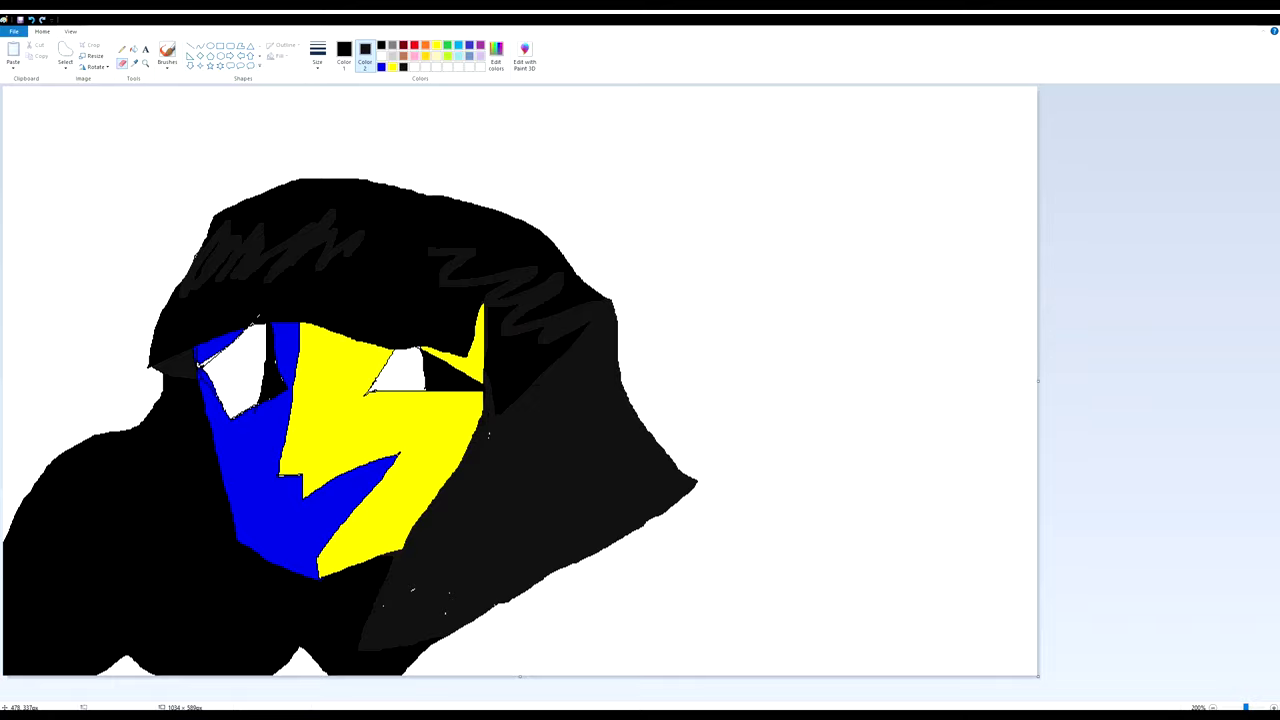
{"action": "left_click", "coordinate": [134, 49]}
{"action": "left_click", "coordinate": [528, 372]}
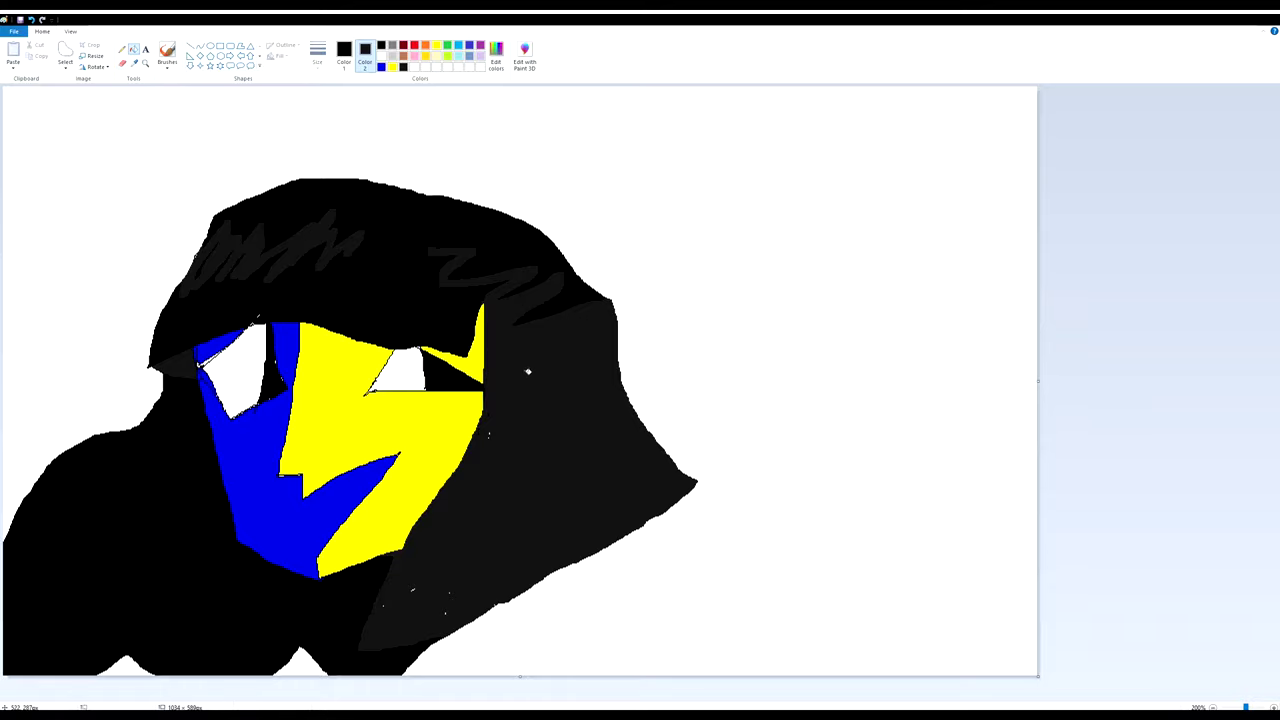
{"action": "left_click", "coordinate": [122, 63]}
Scribble grey streaks across the right and top of the hair and on the left shoulder.
{"action": "mouse_move", "coordinate": [602, 269]}
{"action": "left_mouse_down"}
{"action": "mouse_move", "coordinate": [390, 255]}
{"action": "mouse_move", "coordinate": [445, 230]}
{"action": "mouse_move", "coordinate": [315, 252]}
{"action": "left_mouse_up"}
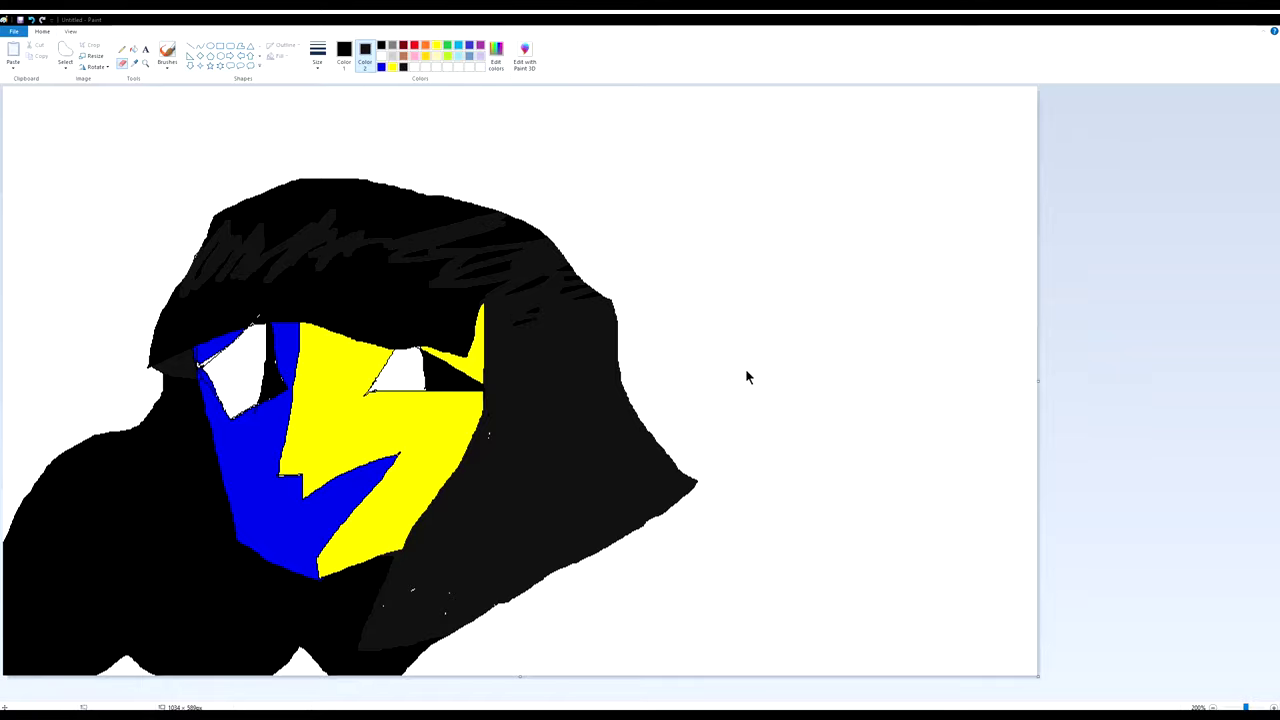
{"action": "left_click_drag", "start_coordinate": [470, 298], "coordinate": [505, 268]}
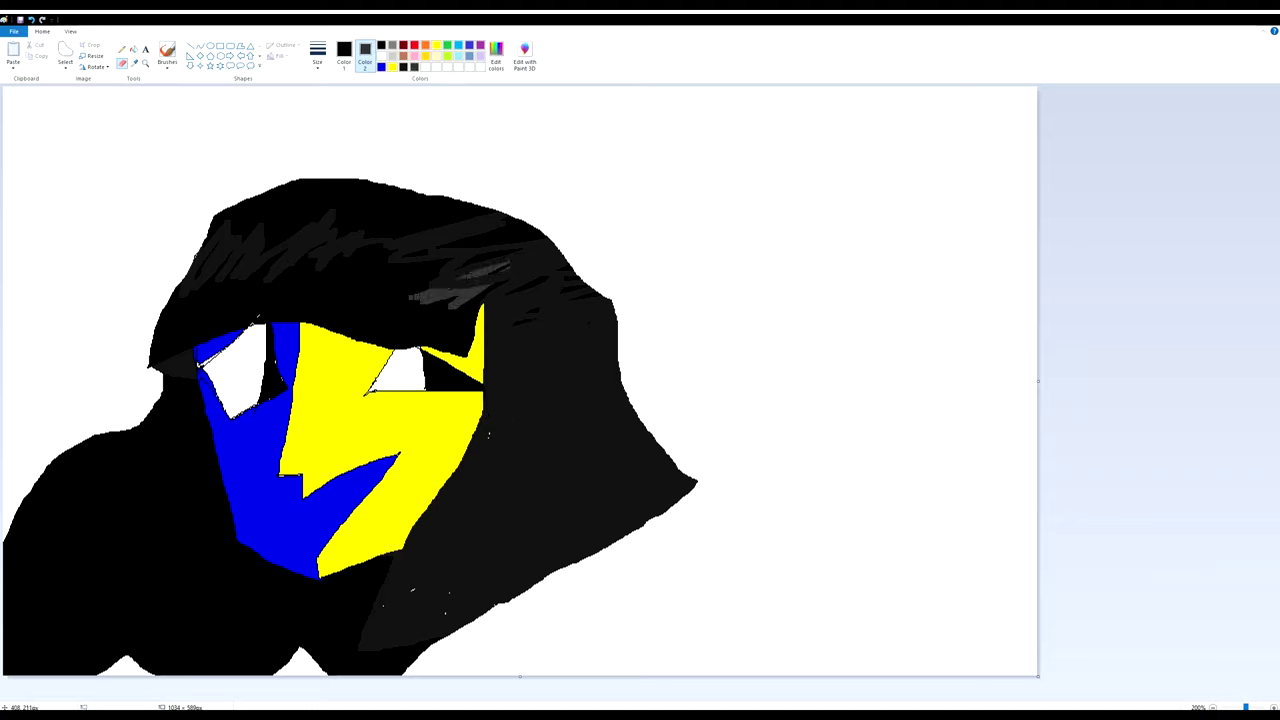
{"action": "mouse_move", "coordinate": [435, 290]}
{"action": "left_mouse_down"}
{"action": "mouse_move", "coordinate": [345, 270]}
{"action": "mouse_move", "coordinate": [180, 290]}
{"action": "left_mouse_up"}
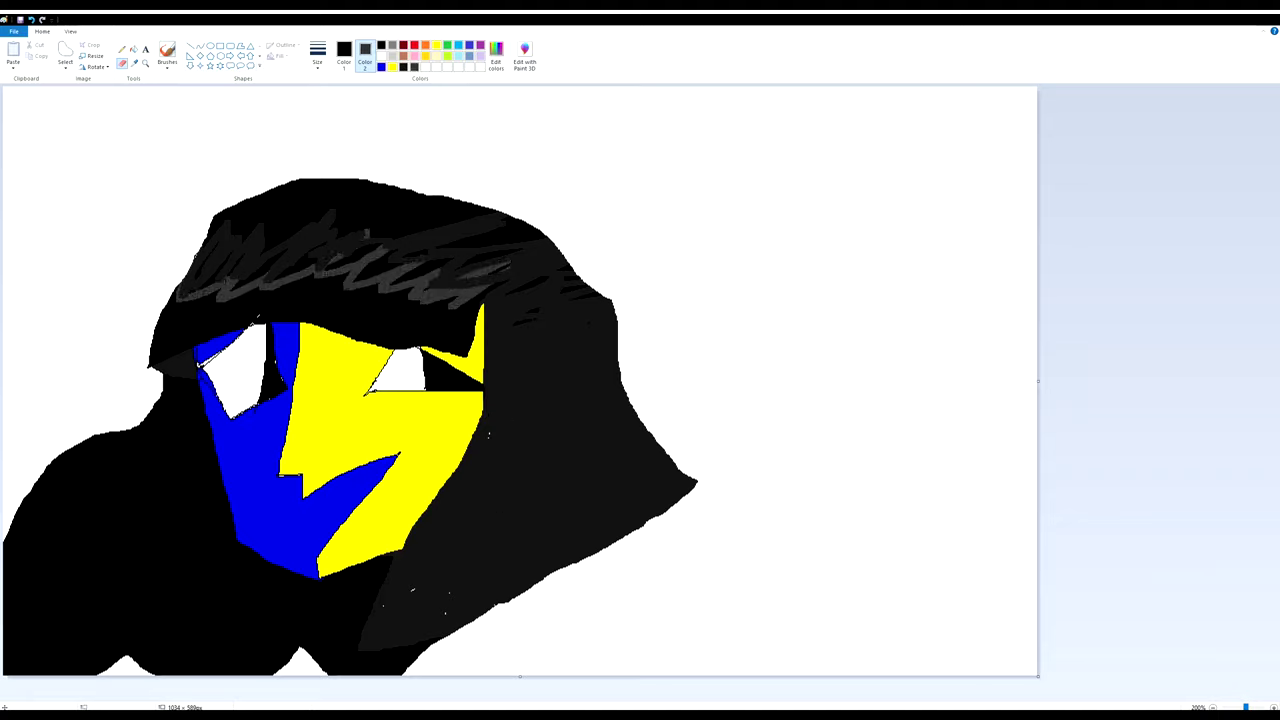
{"action": "mouse_move", "coordinate": [110, 410]}
{"action": "left_mouse_down"}
{"action": "mouse_move", "coordinate": [190, 405]}
{"action": "mouse_move", "coordinate": [148, 452]}
{"action": "mouse_move", "coordinate": [50, 480]}
{"action": "mouse_move", "coordinate": [8, 575]}
{"action": "left_mouse_up"}
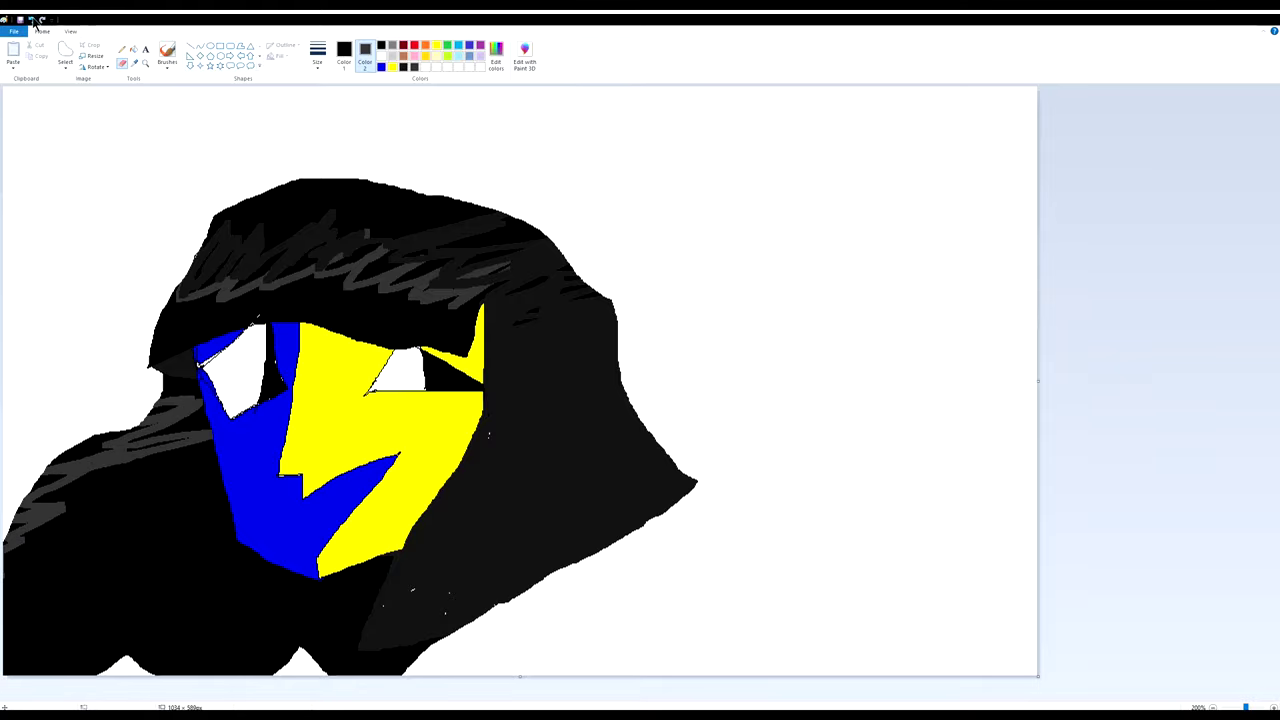
Undo the shoulder scribbles and add a lighter grey streak on the left hair using Color 1.
{"action": "left_click", "coordinate": [31, 19]}
{"action": "left_click", "coordinate": [31, 19]}
{"action": "left_click", "coordinate": [350, 60]}
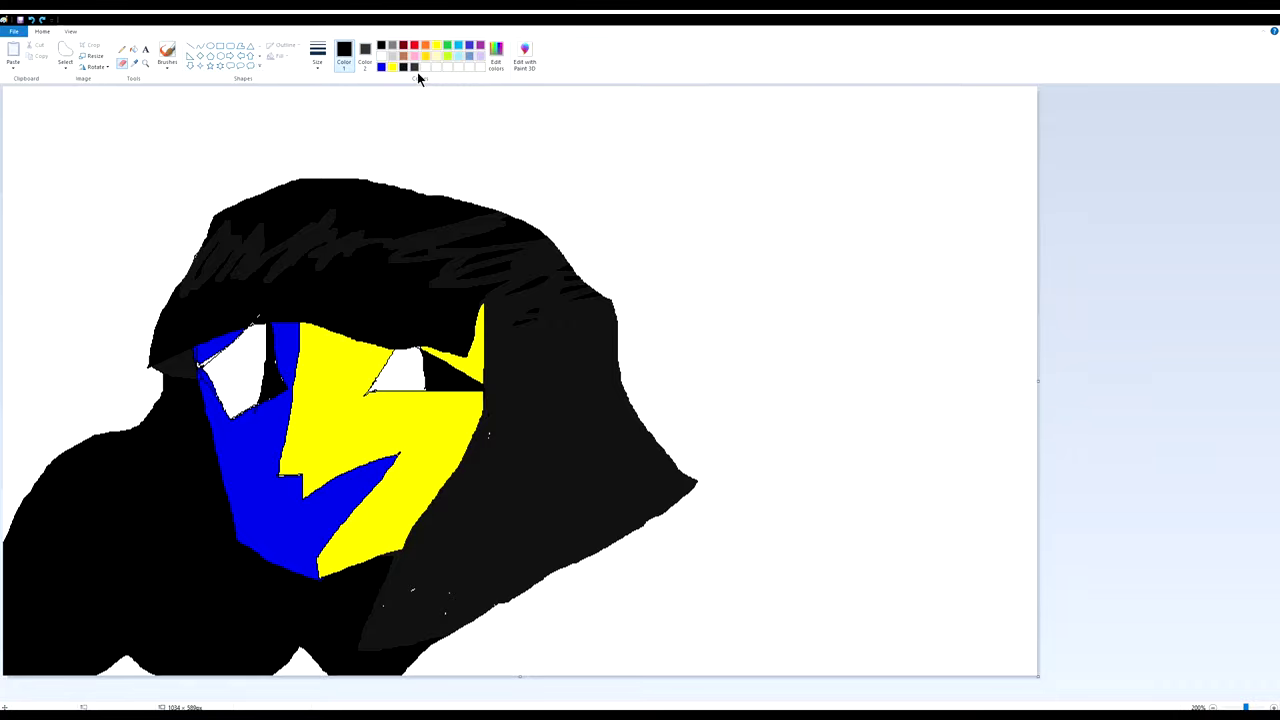
{"action": "mouse_move", "coordinate": [184, 268]}
{"action": "left_mouse_down"}
{"action": "mouse_move", "coordinate": [218, 232]}
{"action": "mouse_move", "coordinate": [360, 245]}
{"action": "mouse_move", "coordinate": [486, 222]}
{"action": "left_mouse_up"}
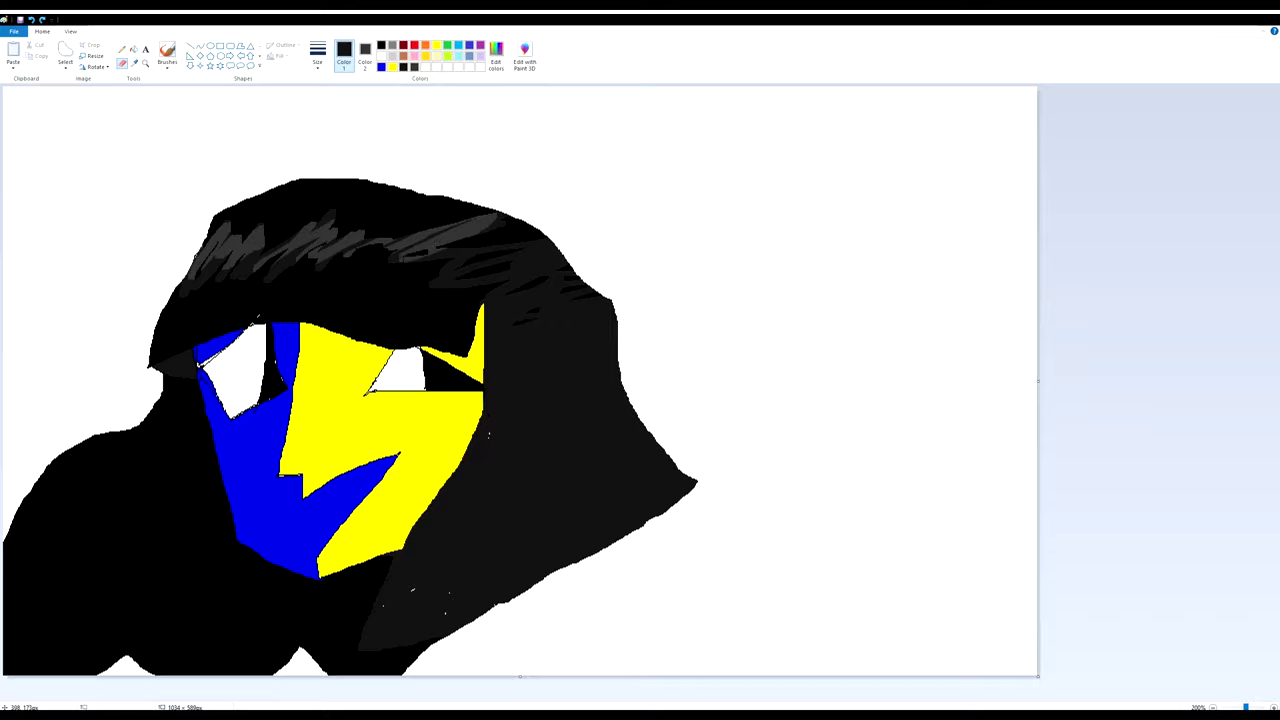
Scribble grey zigzags across the dark right shoulder and streaks across the right hair.
{"action": "mouse_move", "coordinate": [494, 486]}
{"action": "left_mouse_down"}
{"action": "mouse_move", "coordinate": [458, 546]}
{"action": "mouse_move", "coordinate": [548, 432]}
{"action": "mouse_move", "coordinate": [640, 440]}
{"action": "mouse_move", "coordinate": [684, 470]}
{"action": "left_mouse_up"}
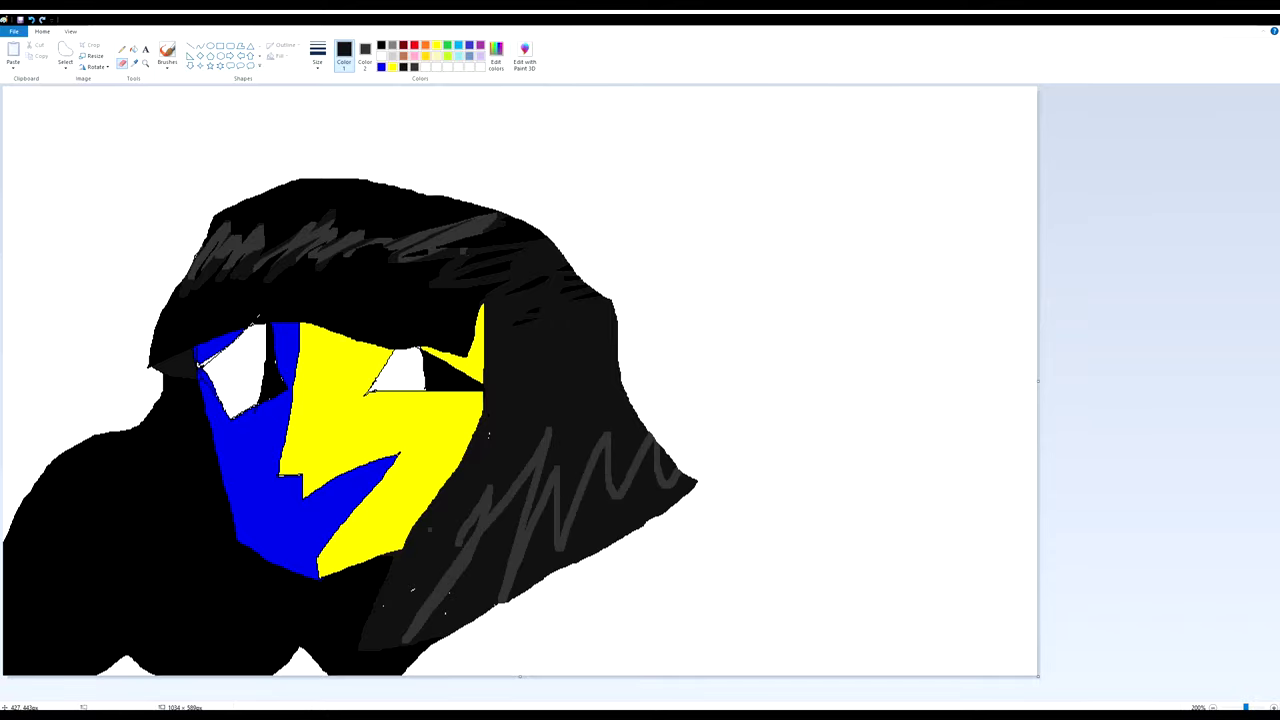
{"action": "mouse_move", "coordinate": [450, 500]}
{"action": "left_mouse_down"}
{"action": "mouse_move", "coordinate": [380, 620]}
{"action": "mouse_move", "coordinate": [500, 470]}
{"action": "mouse_move", "coordinate": [635, 410]}
{"action": "mouse_move", "coordinate": [595, 390]}
{"action": "left_mouse_up"}
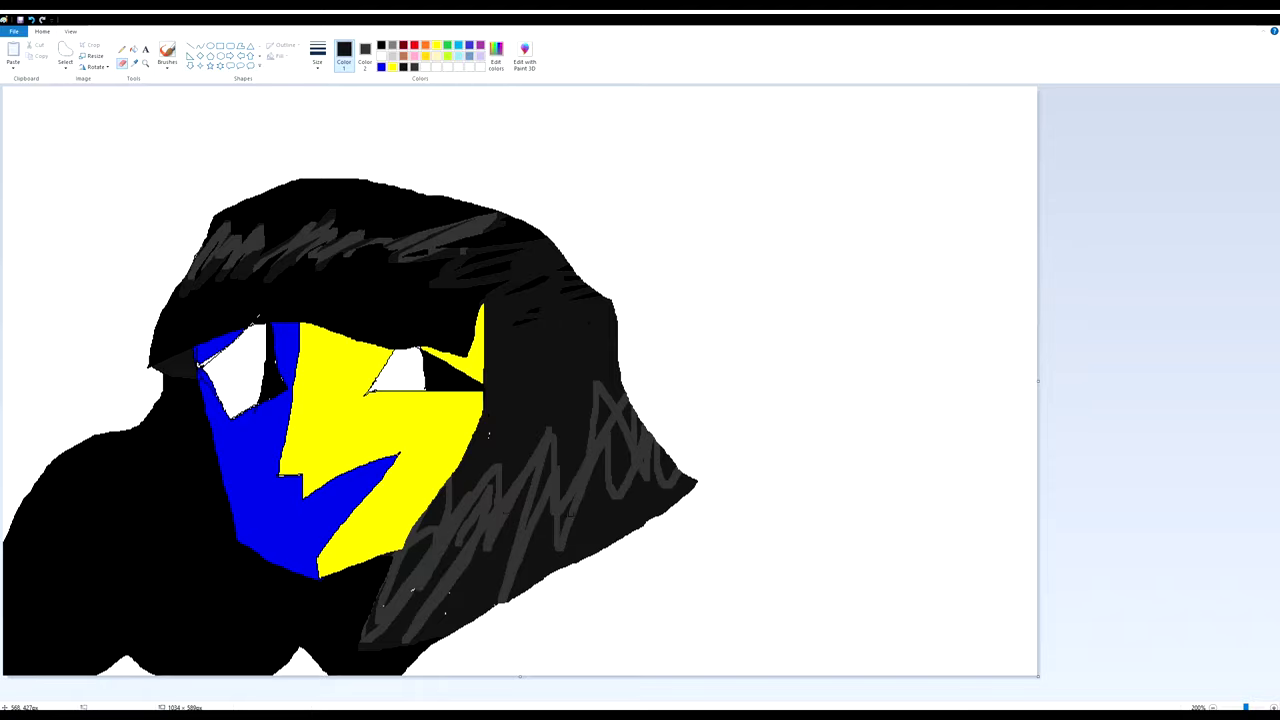
{"action": "left_click_drag", "start_coordinate": [534, 432], "coordinate": [455, 498]}
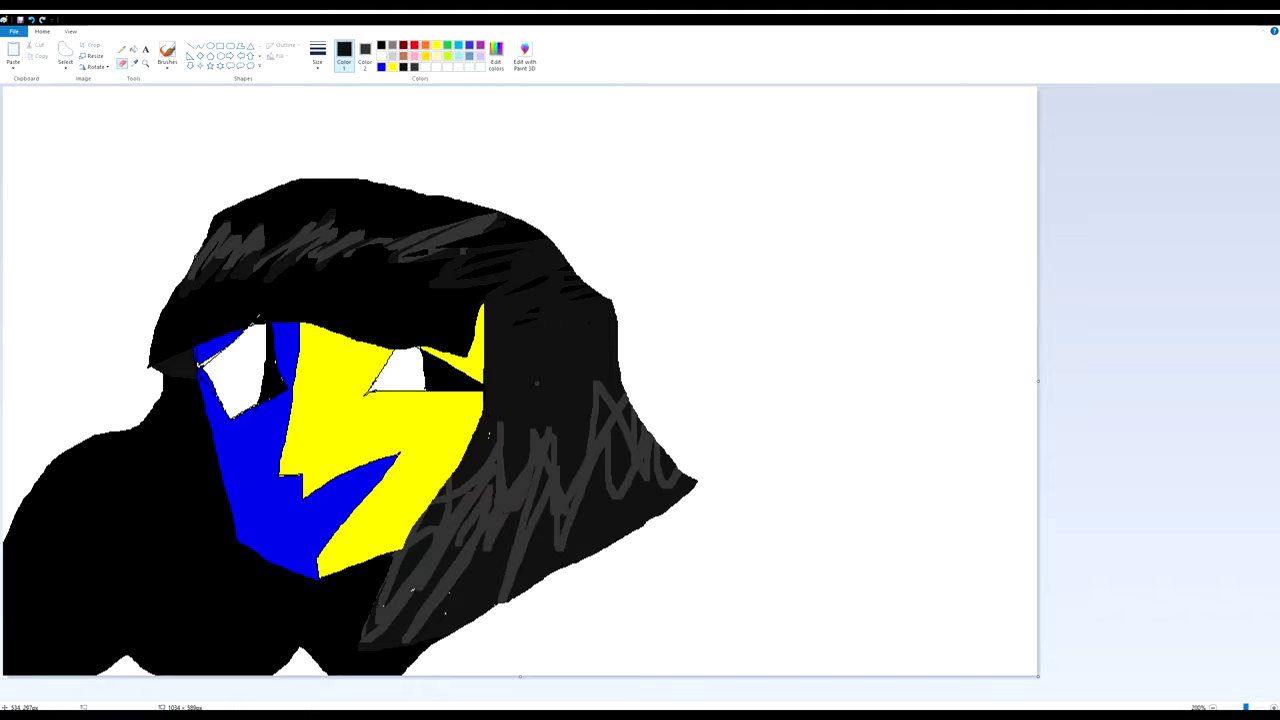
{"action": "mouse_move", "coordinate": [495, 222]}
{"action": "left_mouse_down"}
{"action": "mouse_move", "coordinate": [440, 258]}
{"action": "mouse_move", "coordinate": [565, 282]}
{"action": "mouse_move", "coordinate": [512, 298]}
{"action": "mouse_move", "coordinate": [610, 322]}
{"action": "left_mouse_up"}
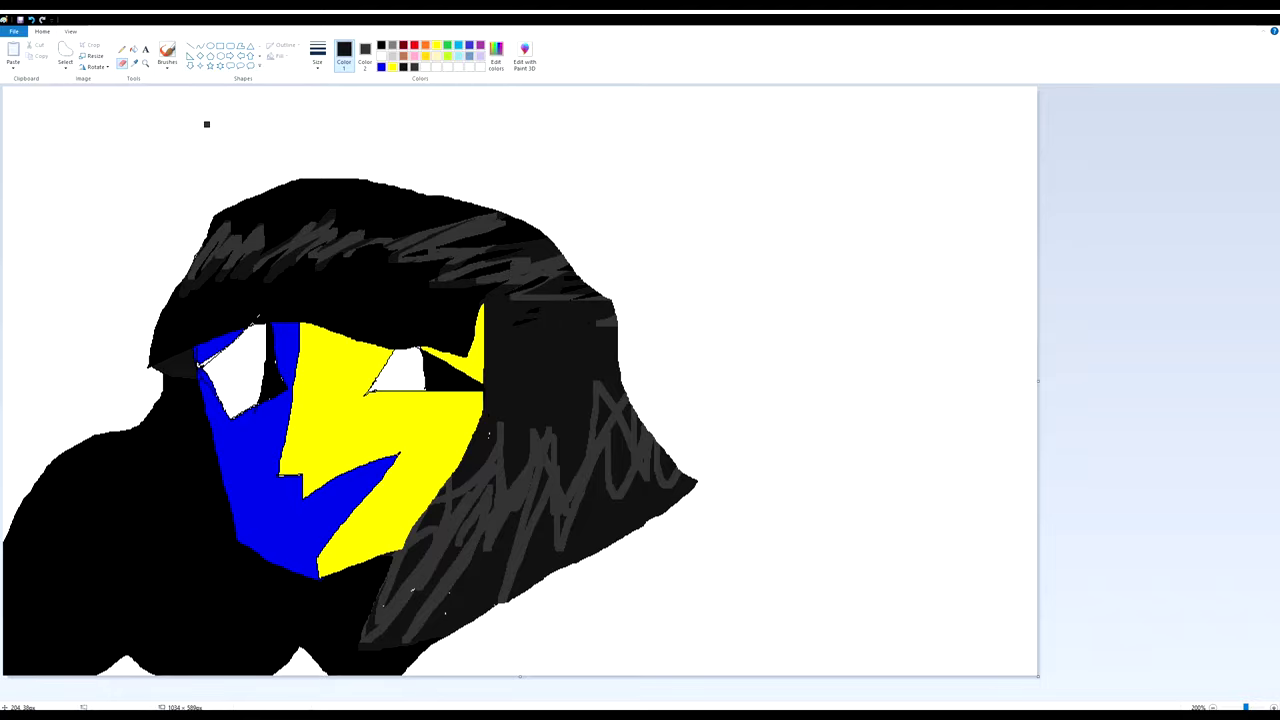
Split the yellow face with a line and fill its lower part pale yellow.
{"action": "left_click", "coordinate": [381, 66]}
{"action": "left_click", "coordinate": [365, 55]}
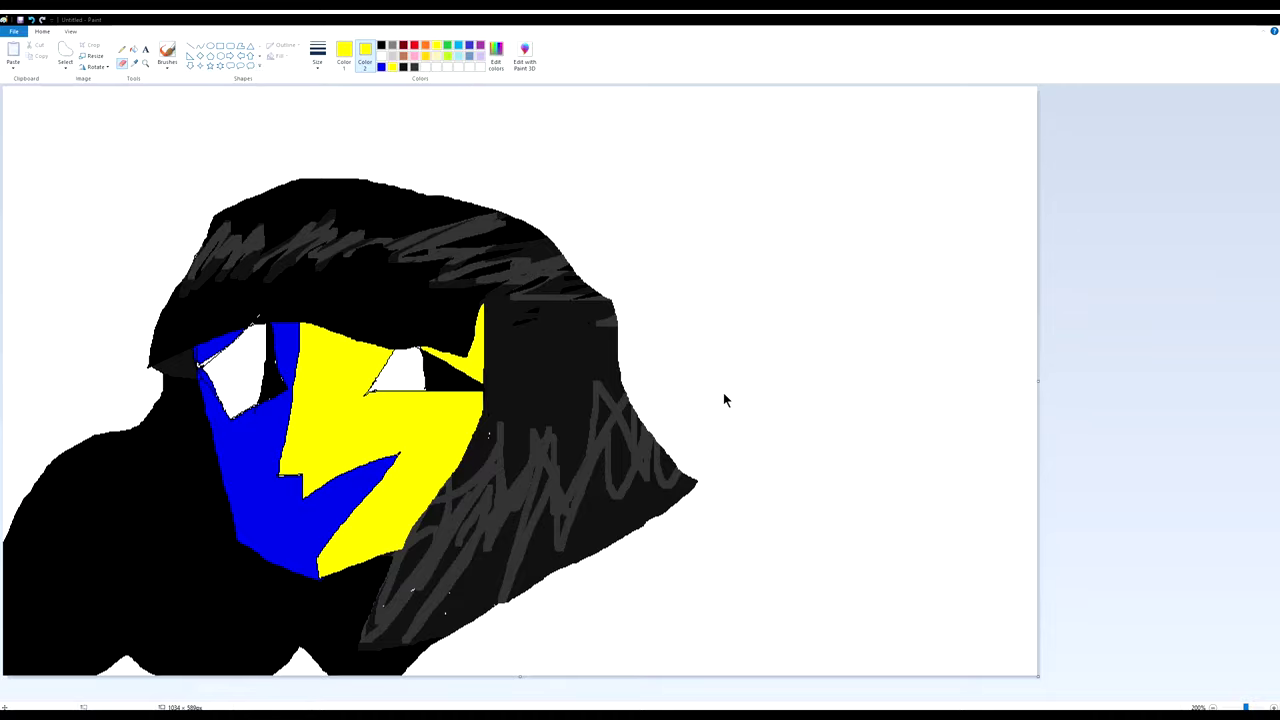
{"action": "left_click_drag", "start_coordinate": [292, 408], "coordinate": [480, 408]}
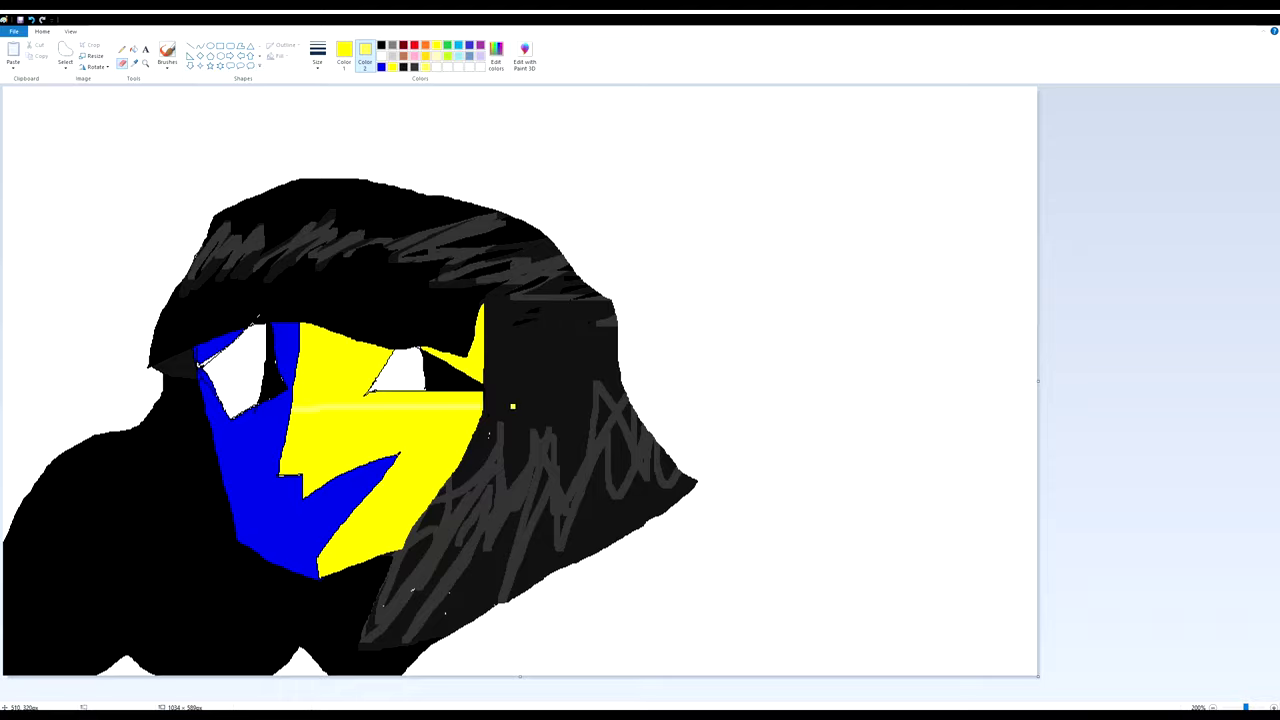
{"action": "left_click", "coordinate": [133, 48]}
{"action": "right_click", "coordinate": [403, 431]}
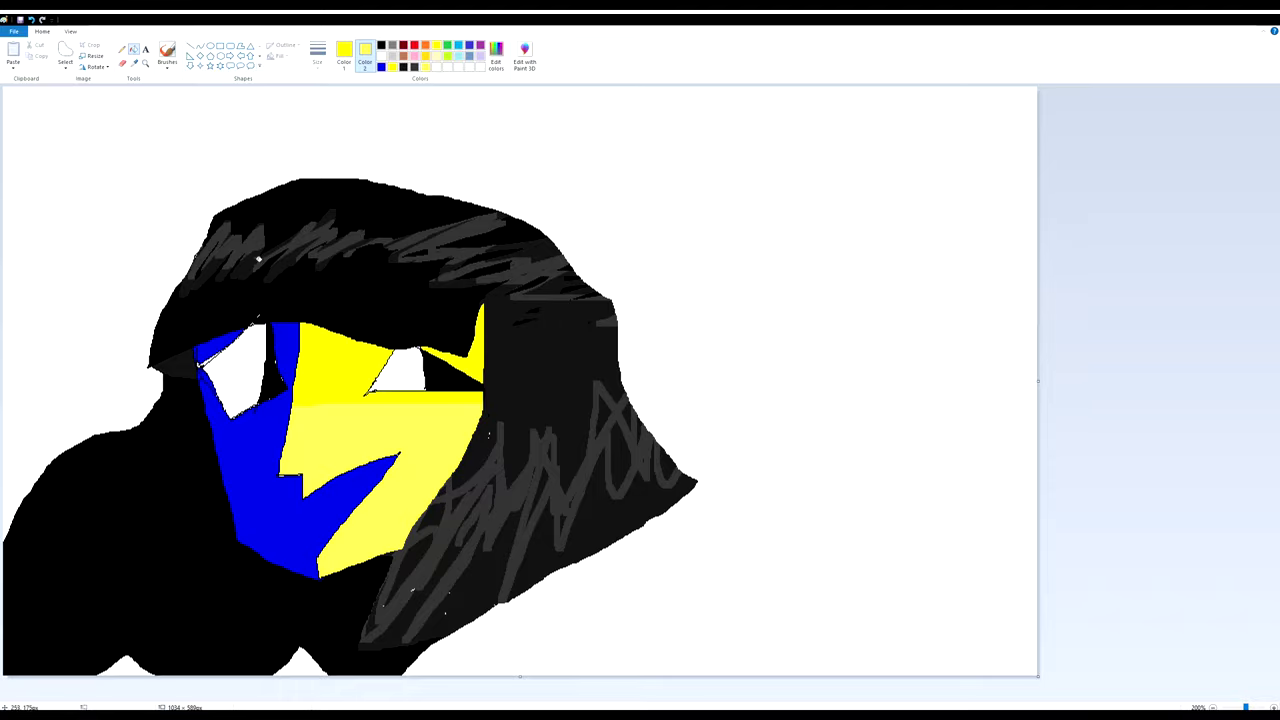
Split the blue face, fill its lower part lighter blue, and trim the canvas's empty right side.
{"action": "left_click", "coordinate": [121, 63]}
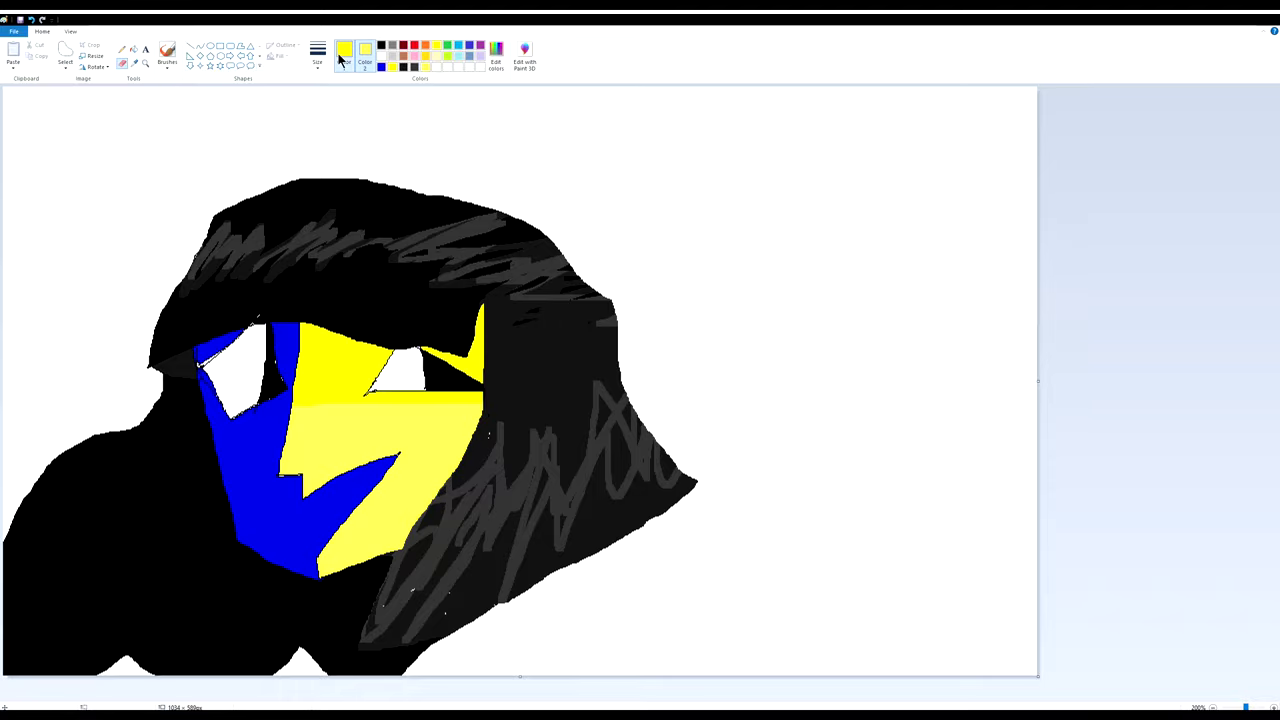
{"action": "left_click", "coordinate": [381, 66]}
{"action": "left_click", "coordinate": [365, 55]}
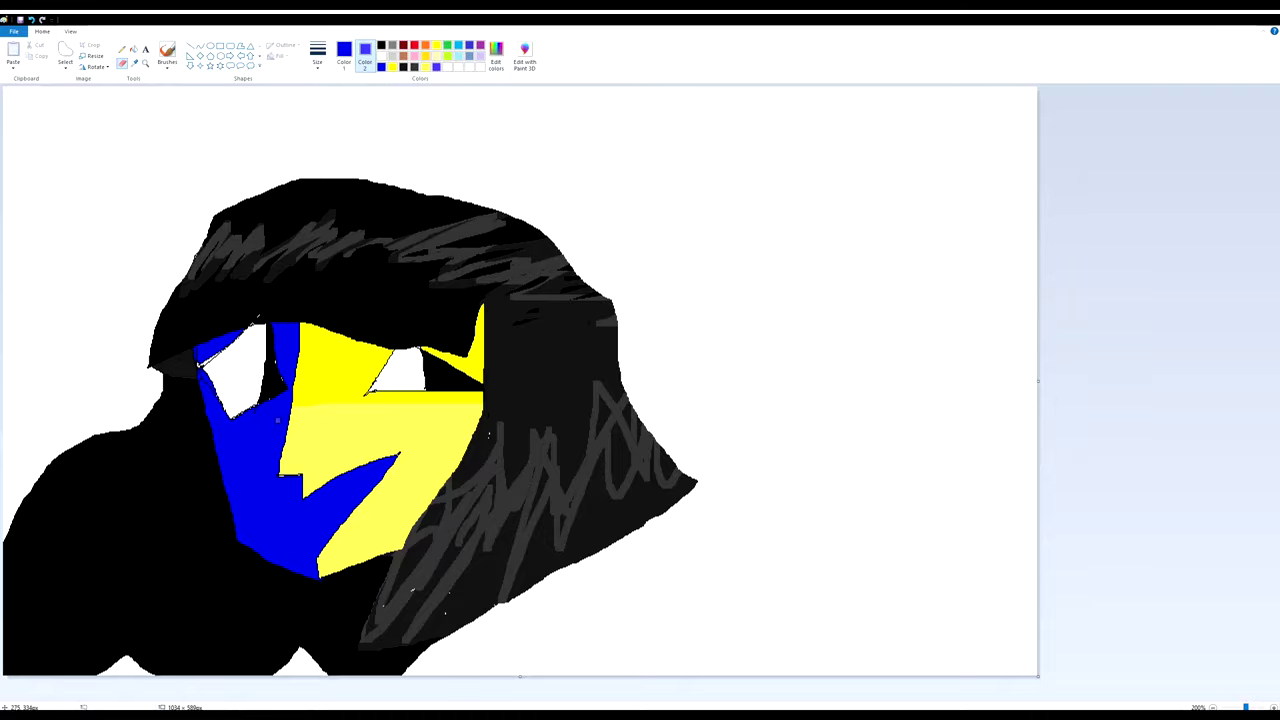
{"action": "left_click_drag", "start_coordinate": [303, 405], "coordinate": [205, 408]}
{"action": "left_click", "coordinate": [133, 48]}
{"action": "left_click", "coordinate": [238, 530]}
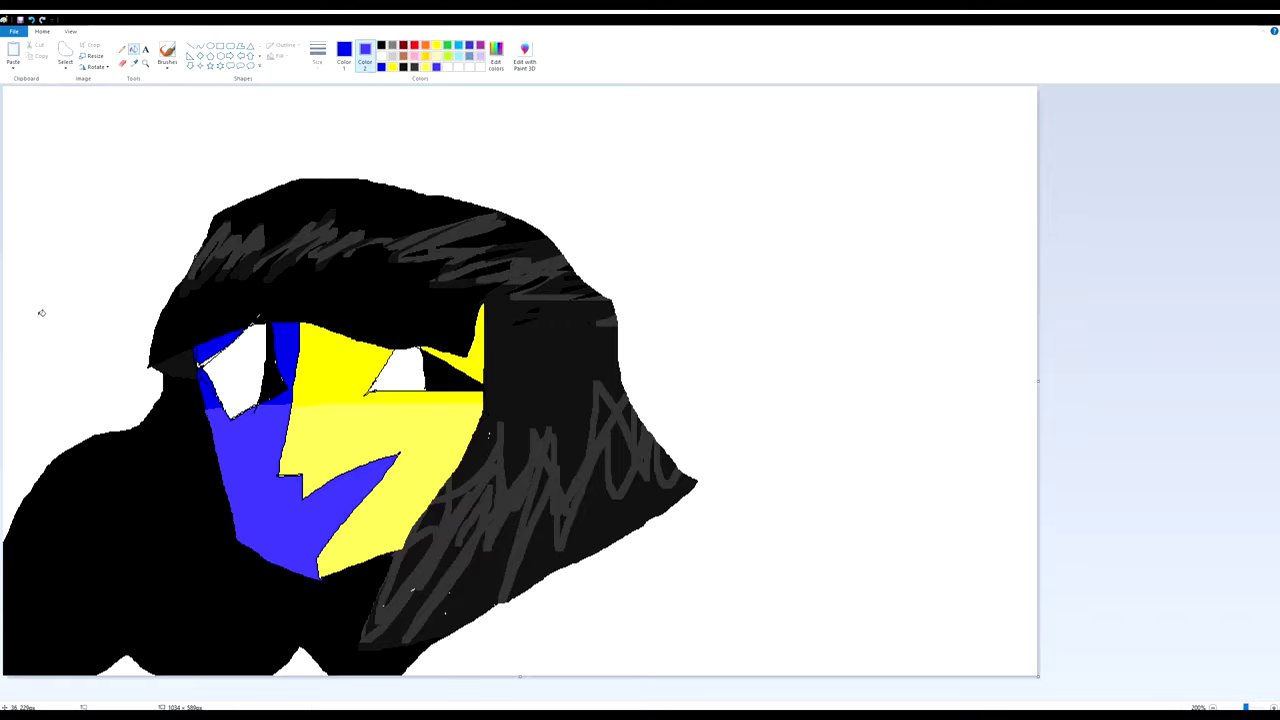
{"action": "left_click_drag", "start_coordinate": [1039, 380], "coordinate": [712, 456]}
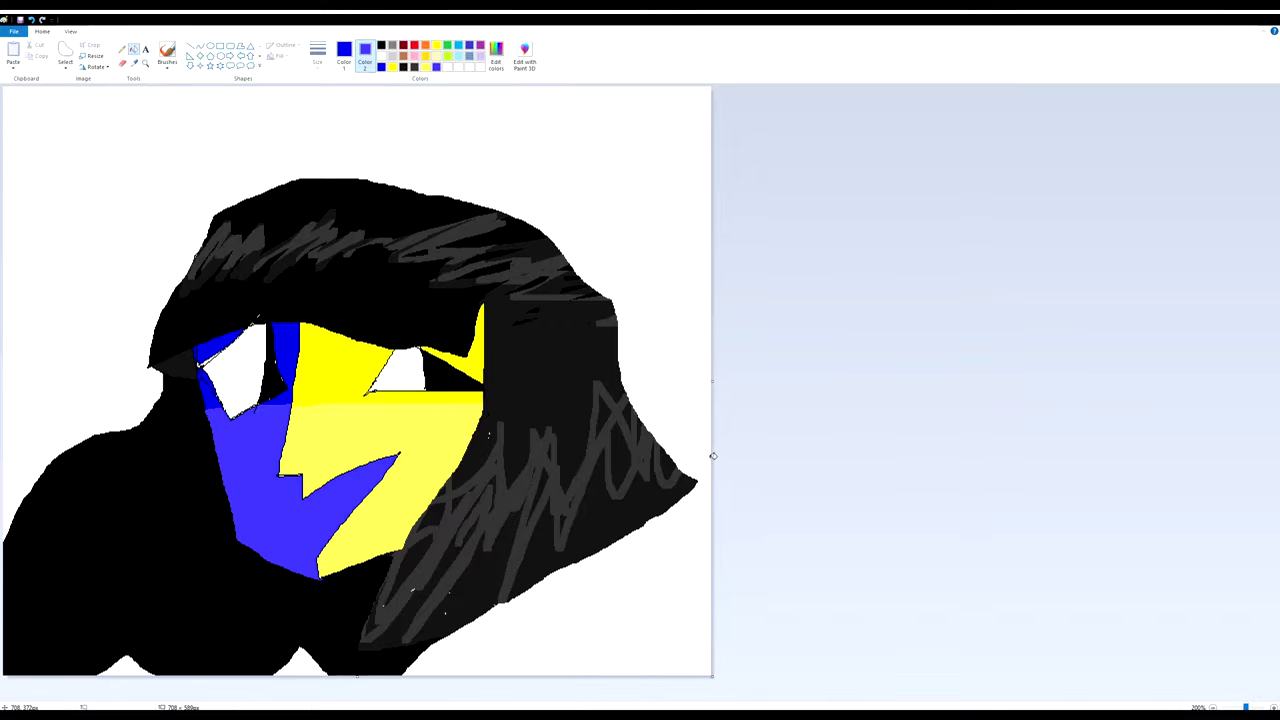
{"action": "left_click", "coordinate": [135, 50]}
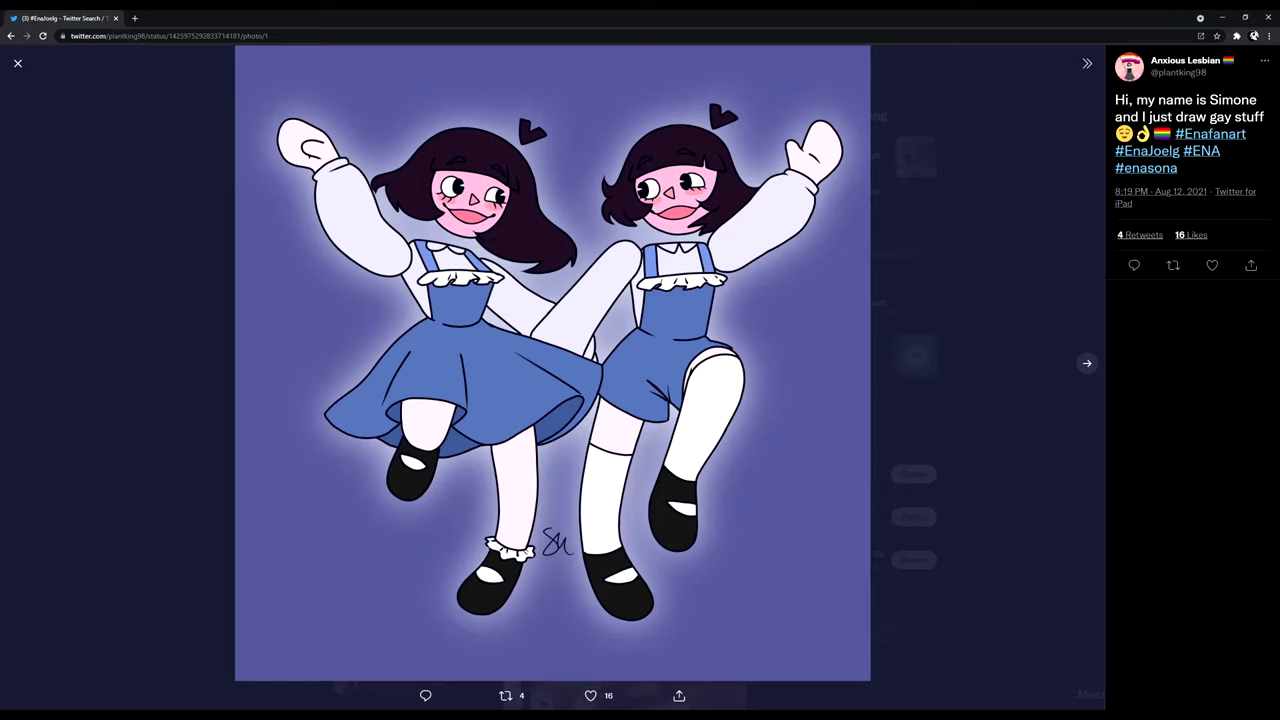
Flip through the tweet's drawings, then like Abeja klia's angry split-faced ENA art, bringing it to 13 likes.
{"action": "key", "text": "Right"}
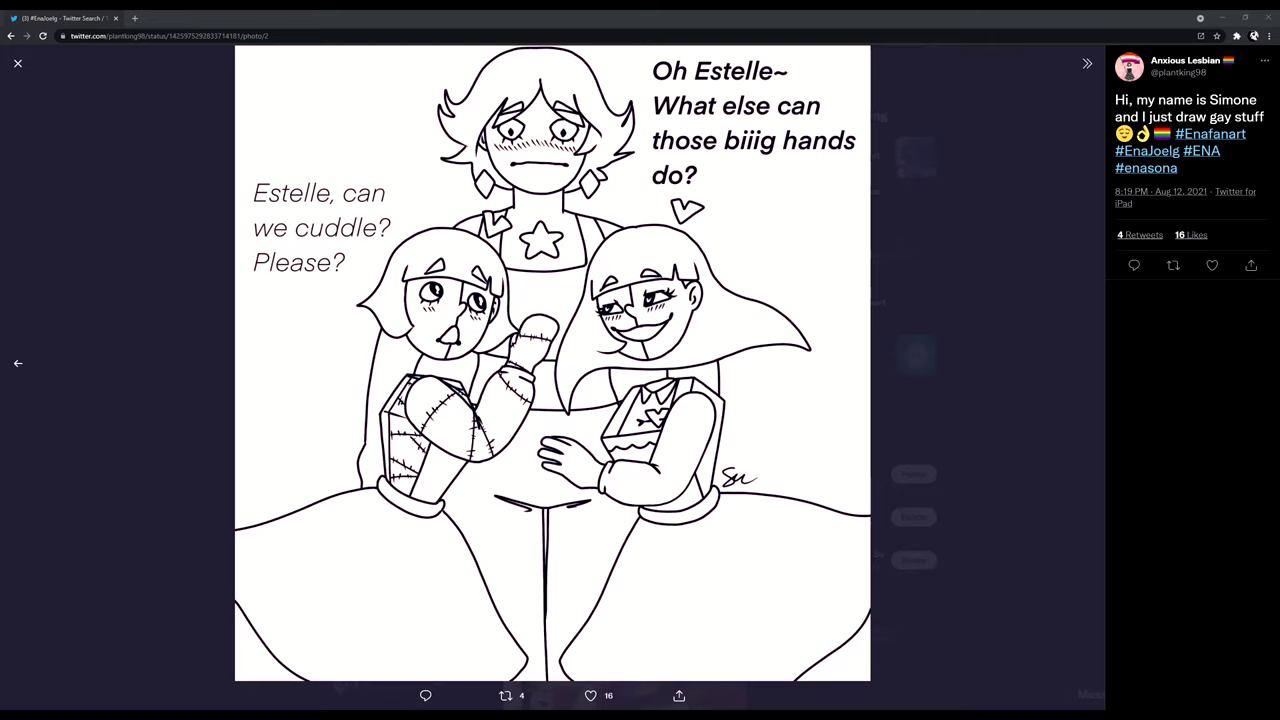
{"action": "key", "text": "Left"}
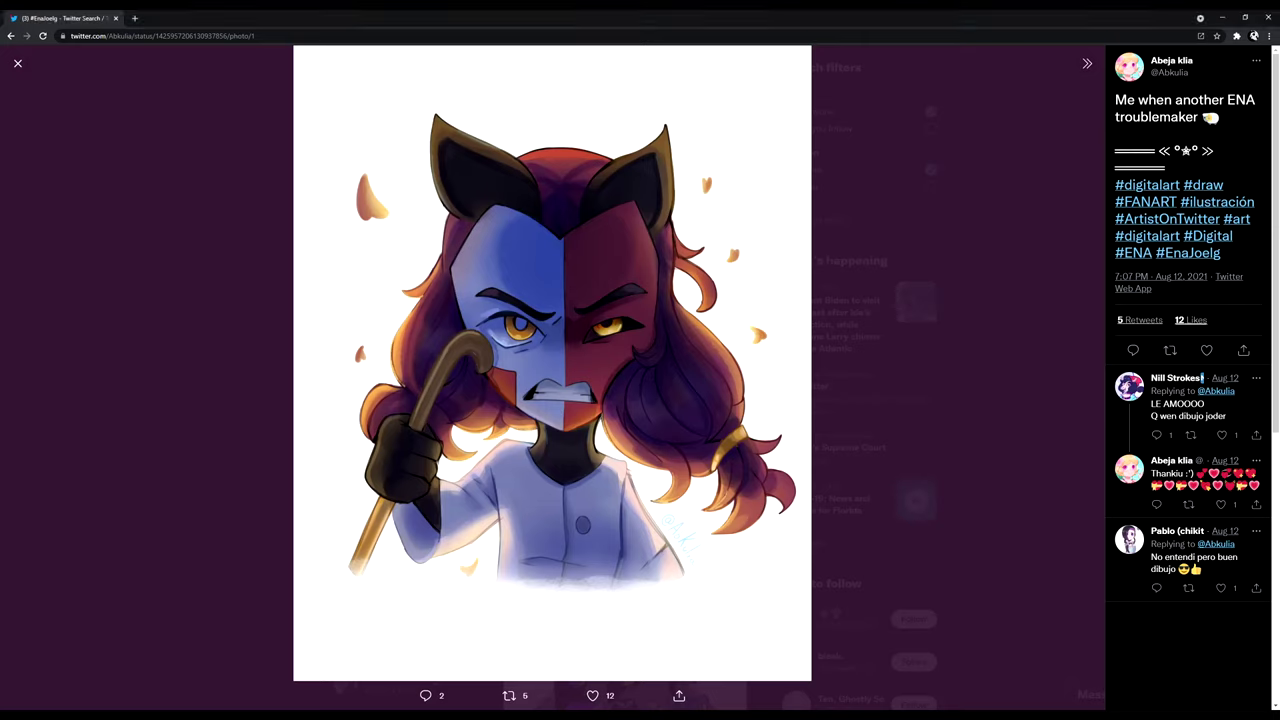
{"action": "left_click", "coordinate": [1206, 350]}
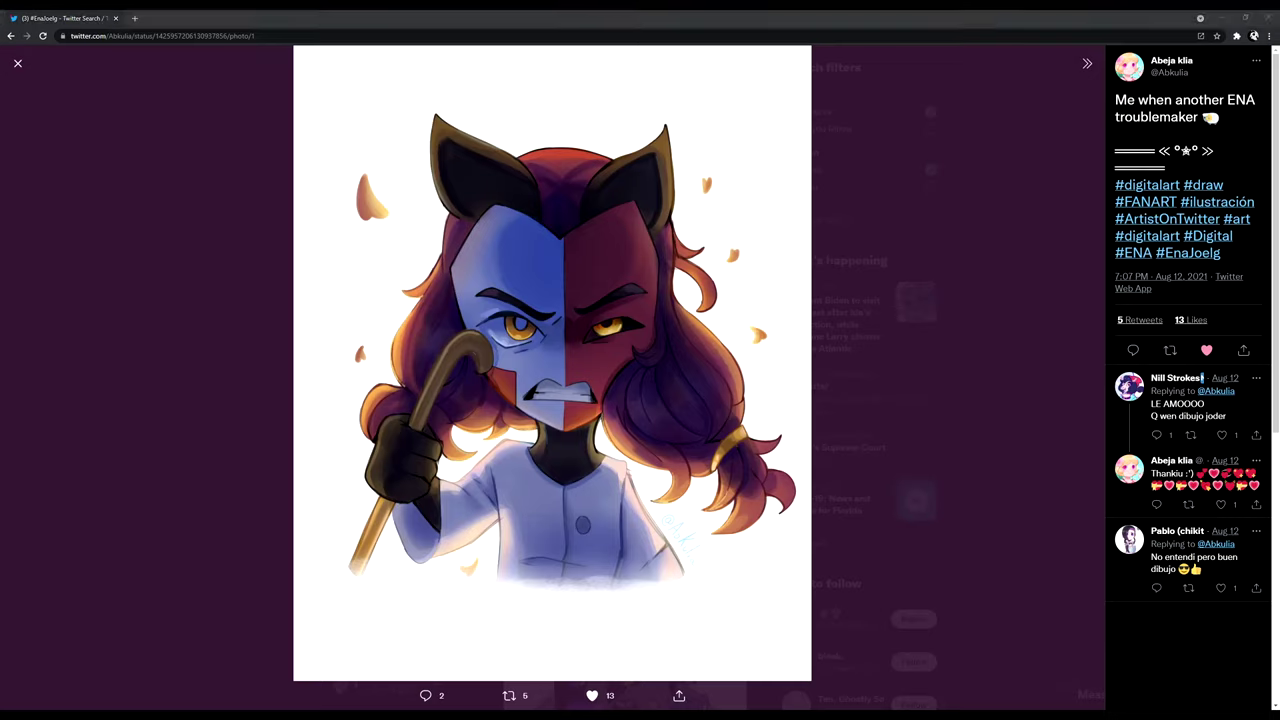
Close the photo viewer and open Loops's human moony ENA sketch full-size.
{"action": "key", "text": "Escape"}
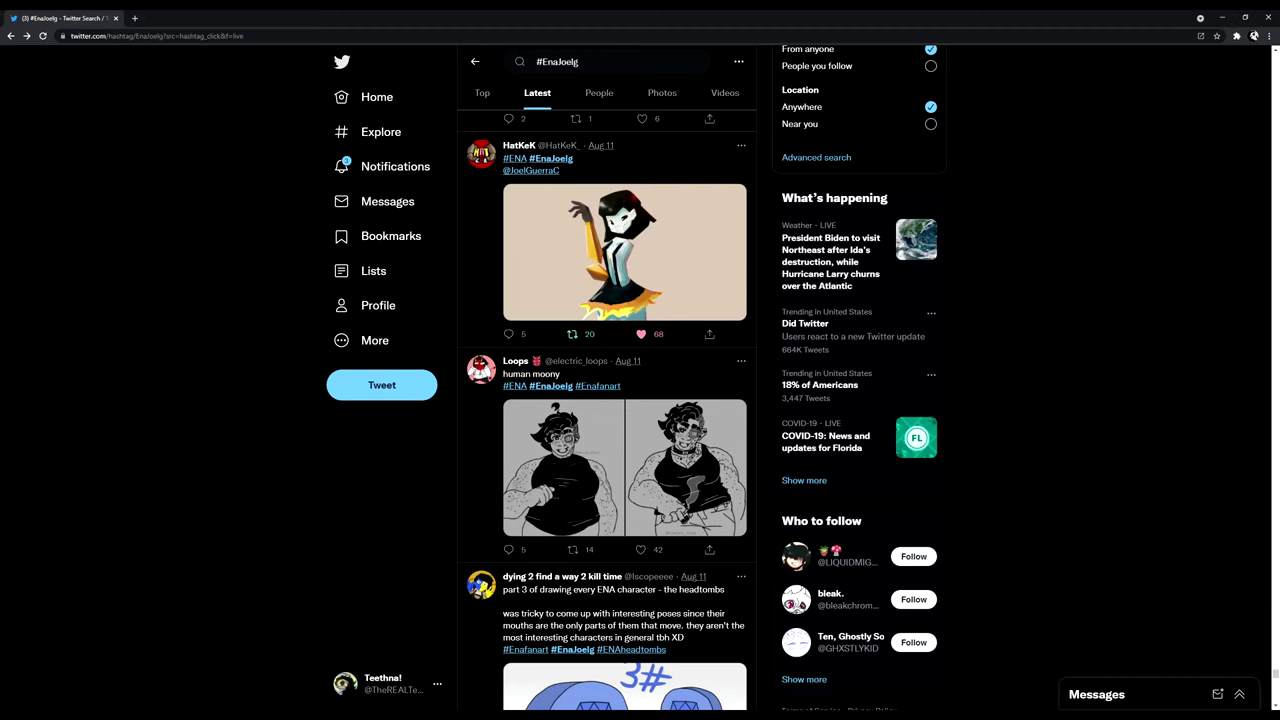
{"action": "left_click", "coordinate": [563, 467]}
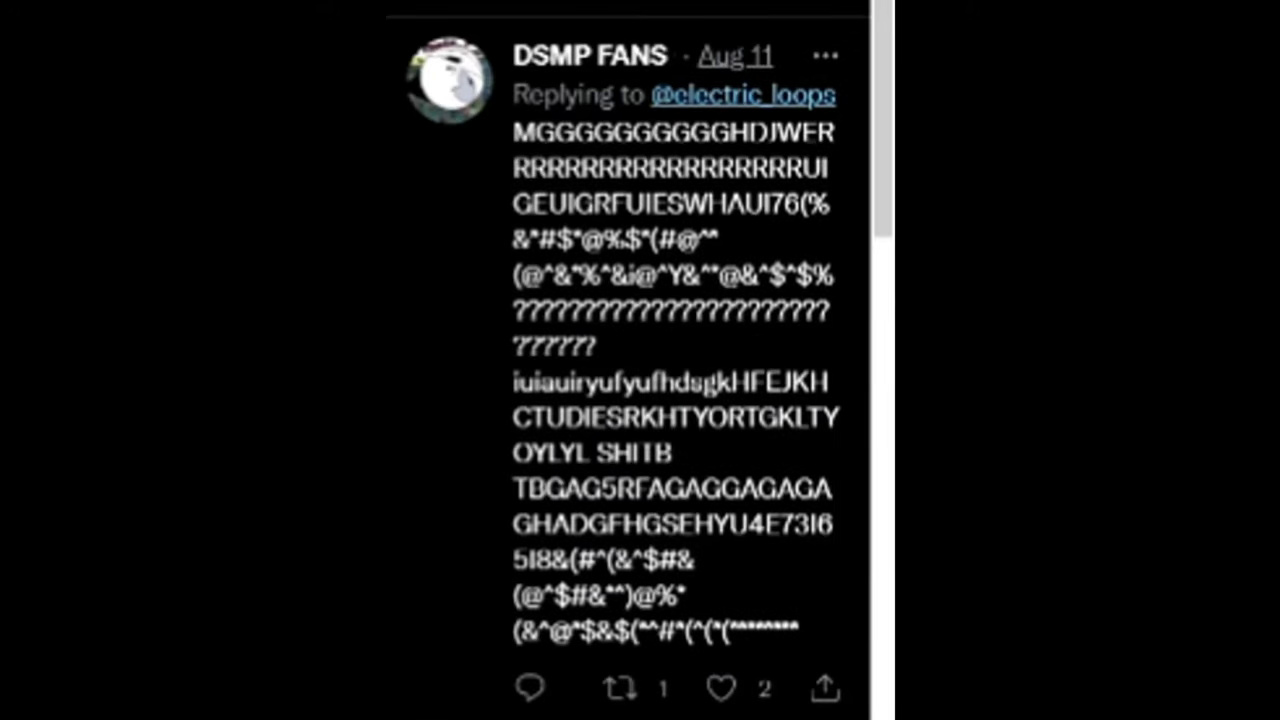
{"action": "scroll", "coordinate": [640, 360], "scroll_direction": "down", "scroll_amount": 5}
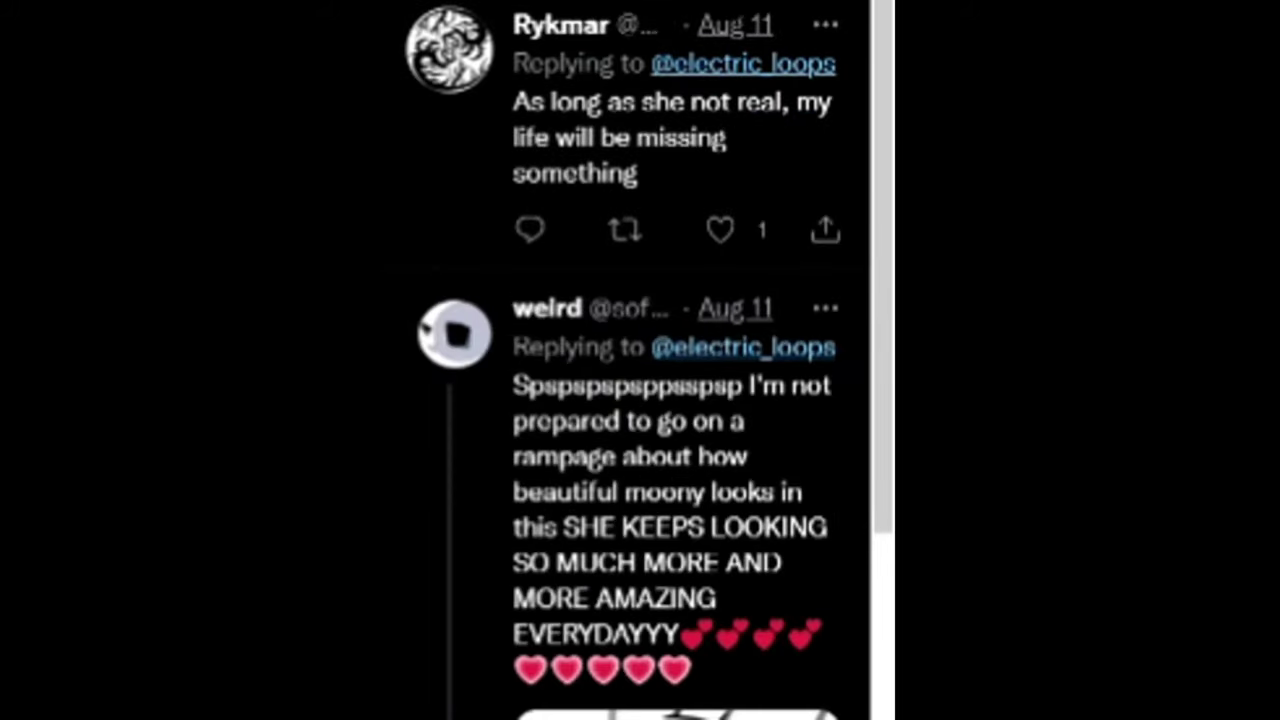
{"action": "scroll", "coordinate": [677, 360], "scroll_direction": "down", "scroll_amount": 5}
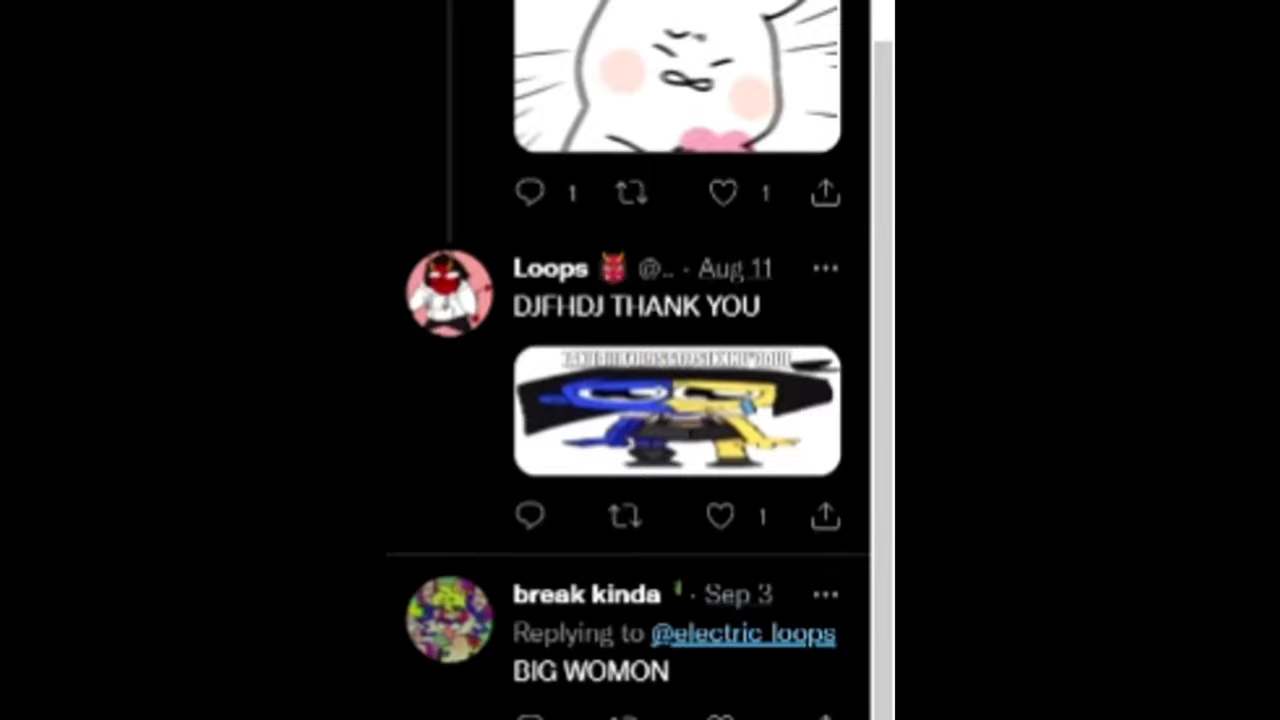
{"action": "scroll", "coordinate": [640, 360], "scroll_direction": "up", "scroll_amount": 5}
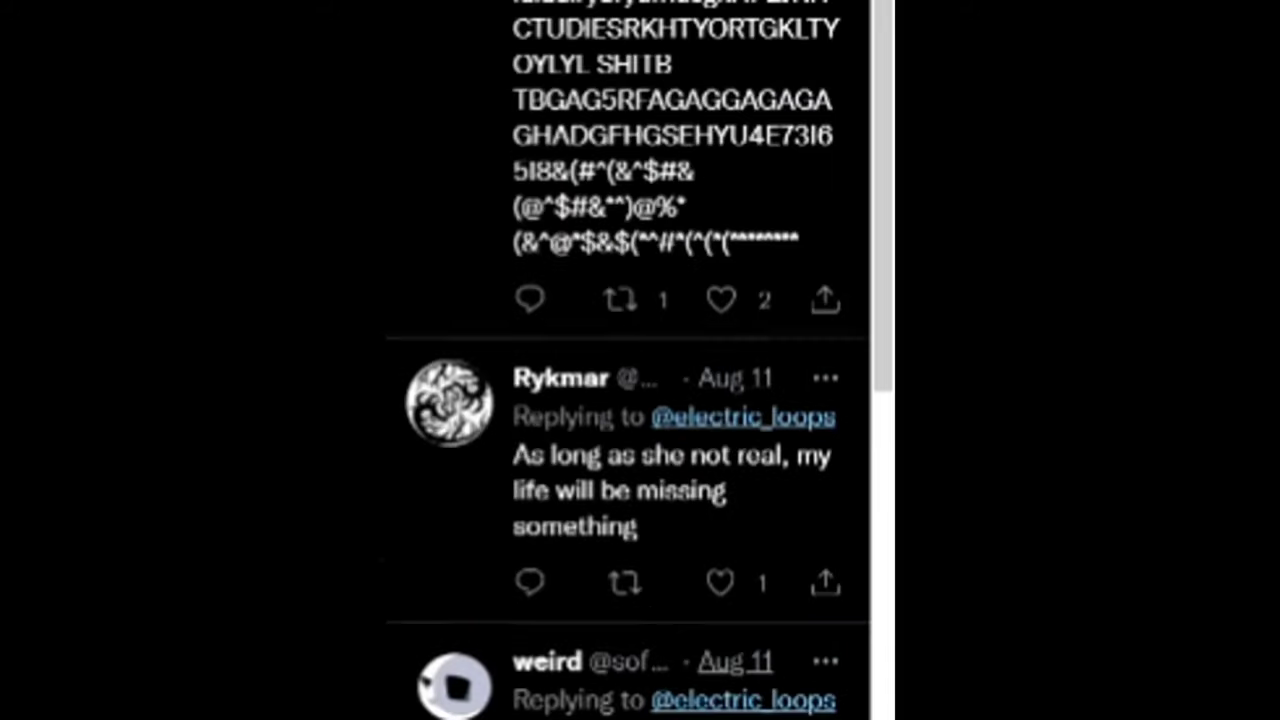
{"action": "scroll", "coordinate": [640, 360], "scroll_direction": "up", "scroll_amount": 3}
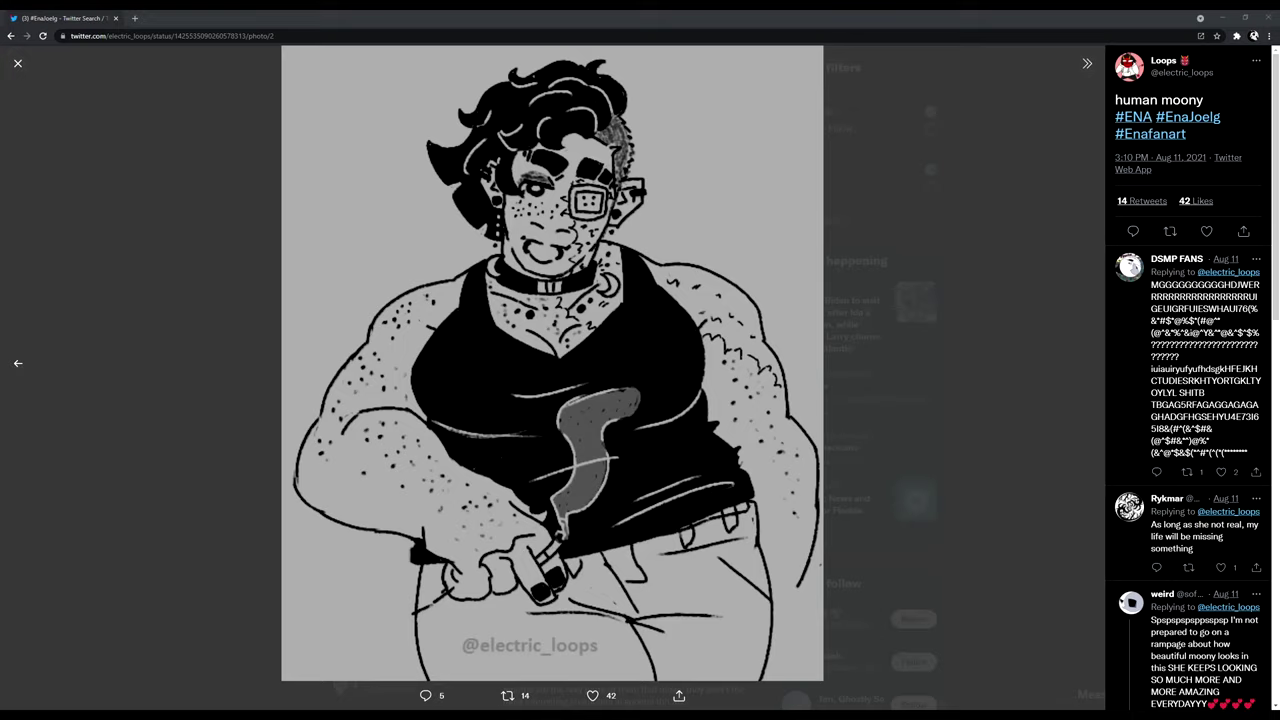
Close the photo, briefly view the grinning-face artwork, then open the I'm back babey tweet's third picture.
{"action": "left_click", "coordinate": [17, 63]}
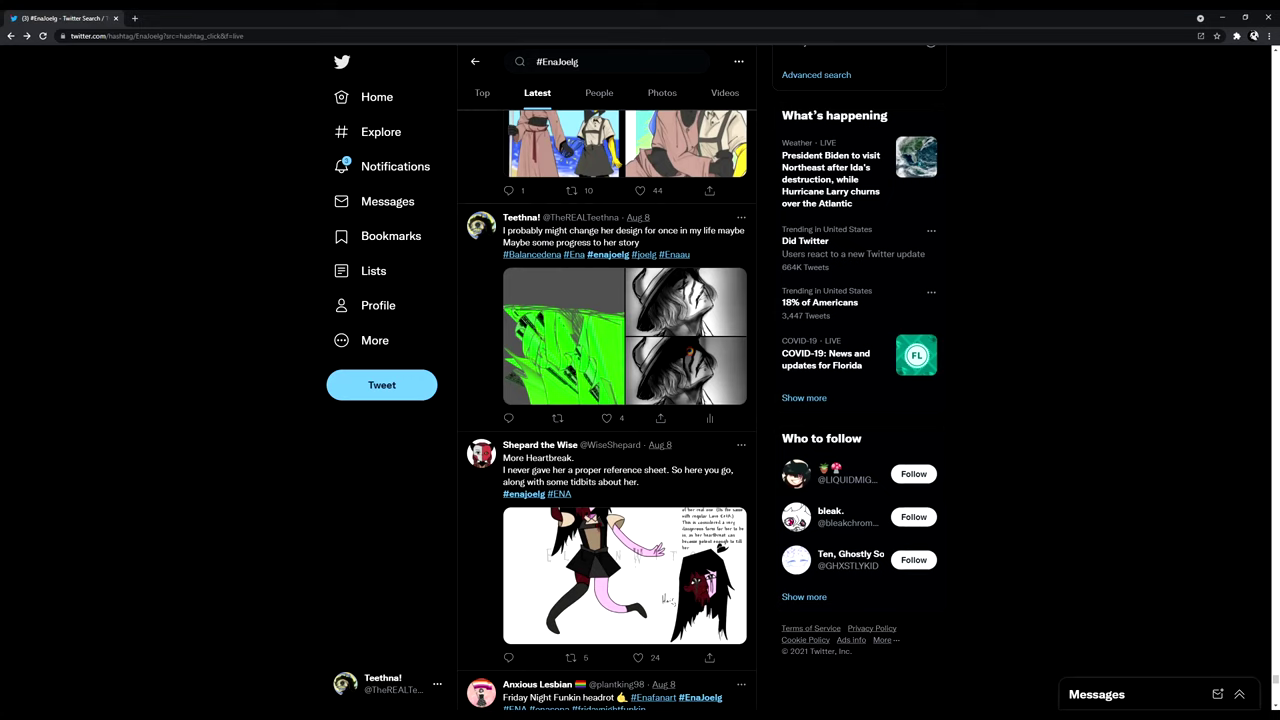
{"action": "scroll", "coordinate": [625, 400], "scroll_direction": "down", "scroll_amount": 2}
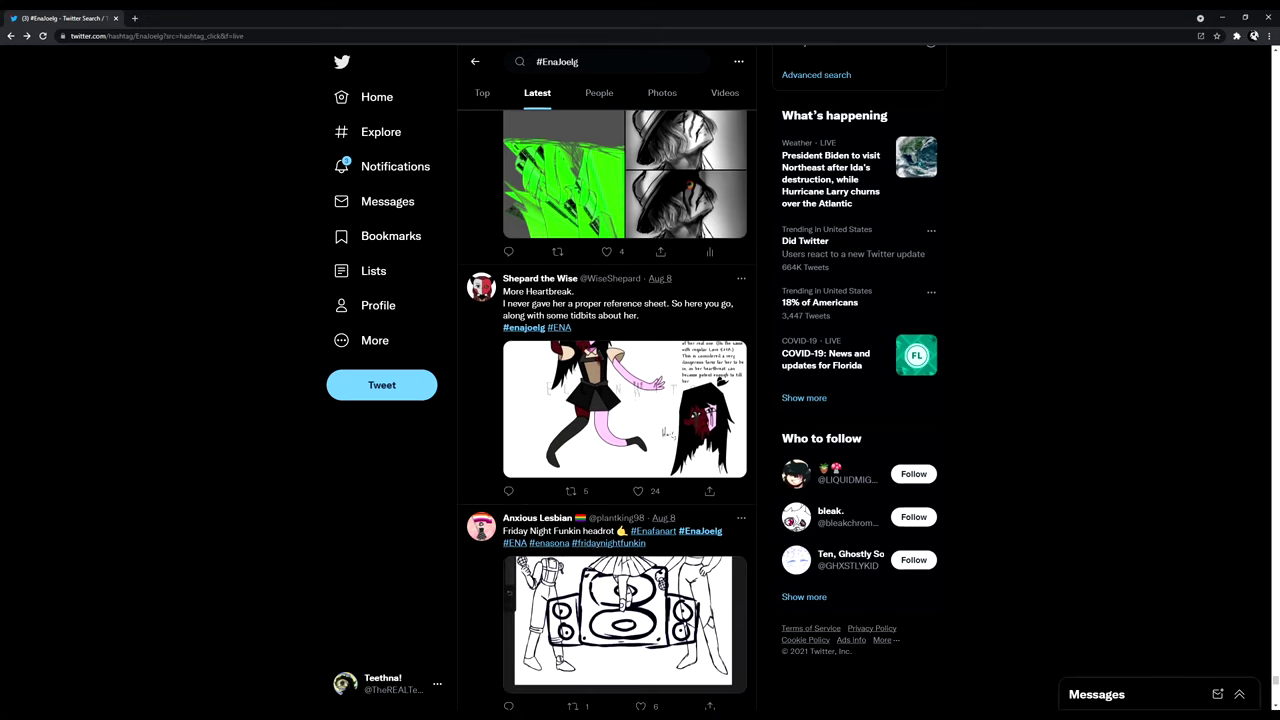
{"action": "scroll", "coordinate": [625, 400], "scroll_direction": "down", "scroll_amount": 1}
{"action": "scroll", "coordinate": [625, 400], "scroll_direction": "down", "scroll_amount": 2}
{"action": "scroll", "coordinate": [625, 400], "scroll_direction": "down", "scroll_amount": 3}
{"action": "scroll", "coordinate": [625, 400], "scroll_direction": "down", "scroll_amount": 3}
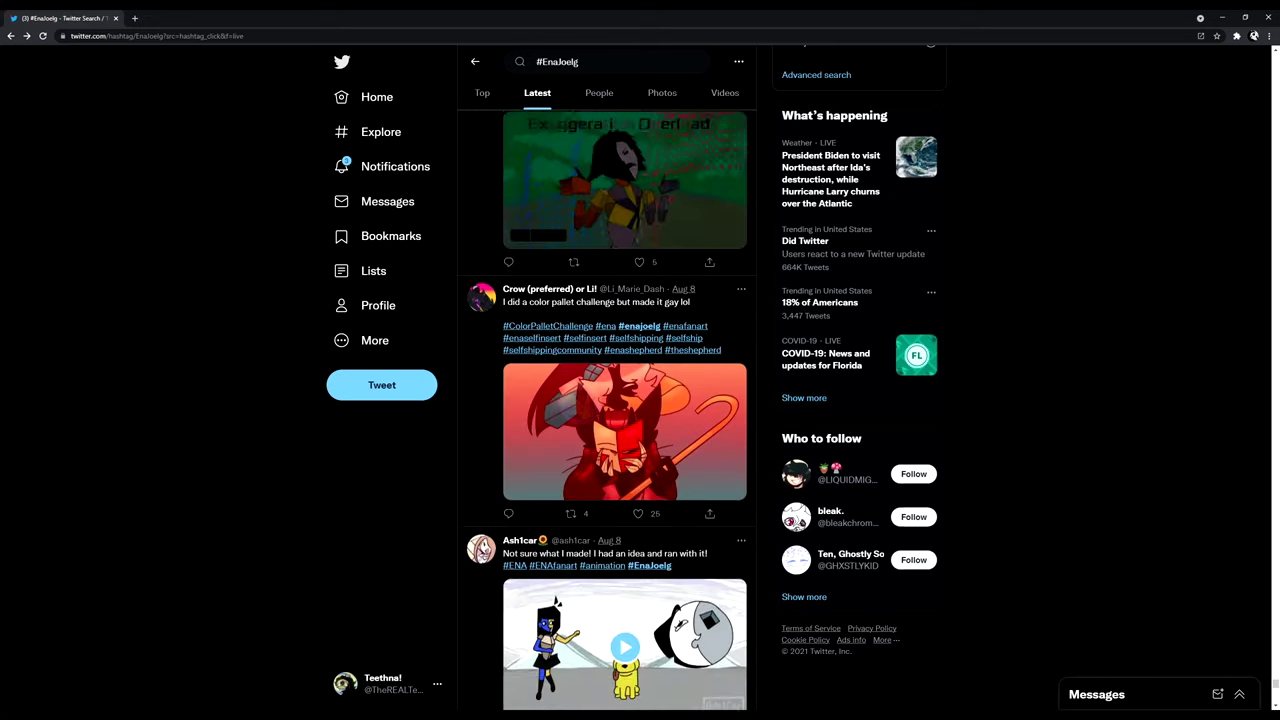
{"action": "scroll", "coordinate": [625, 400], "scroll_direction": "down", "scroll_amount": 3}
{"action": "scroll", "coordinate": [625, 400], "scroll_direction": "down", "scroll_amount": 1}
{"action": "scroll", "coordinate": [625, 400], "scroll_direction": "down", "scroll_amount": 2}
{"action": "scroll", "coordinate": [625, 400], "scroll_direction": "down", "scroll_amount": 3}
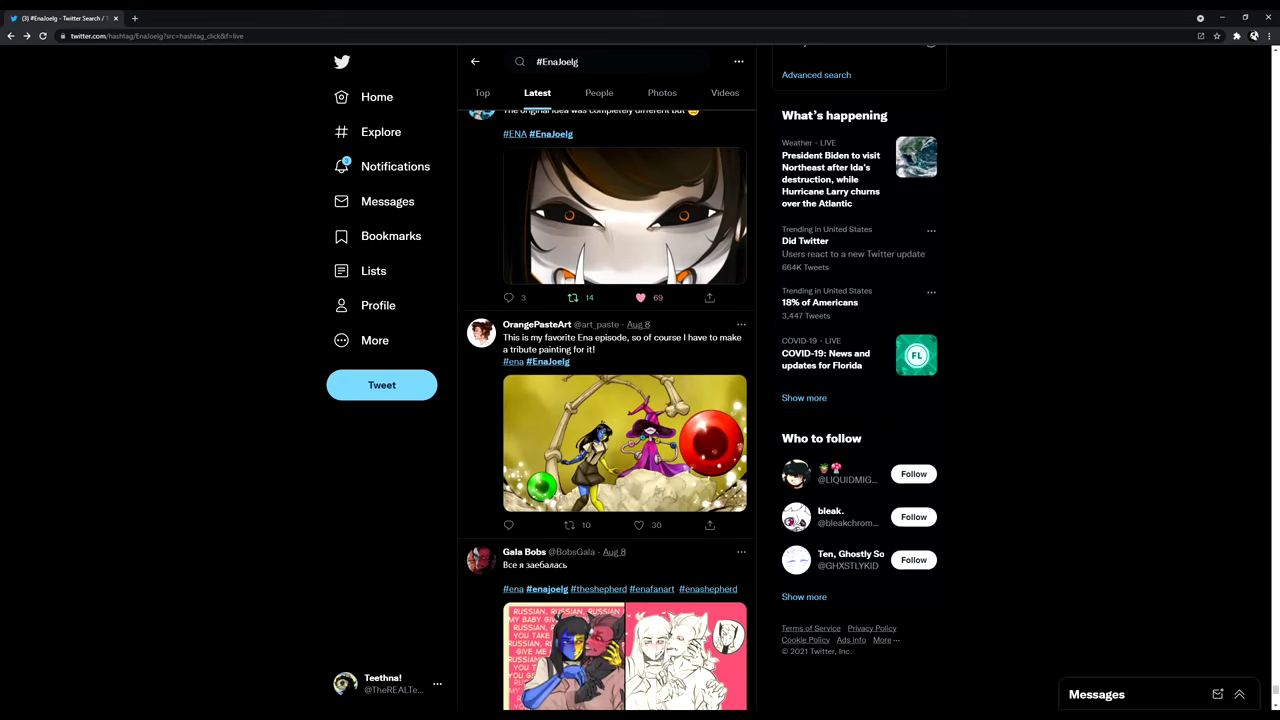
{"action": "left_click", "coordinate": [625, 215]}
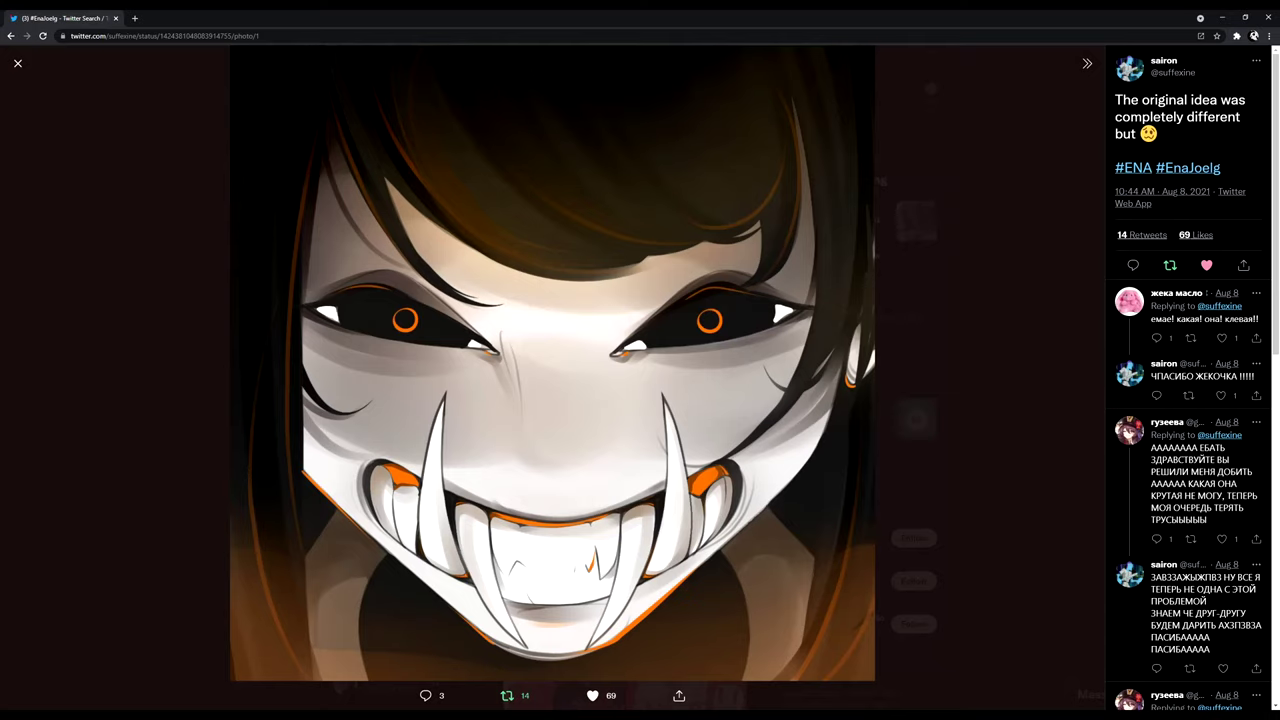
{"action": "key", "text": "Escape"}
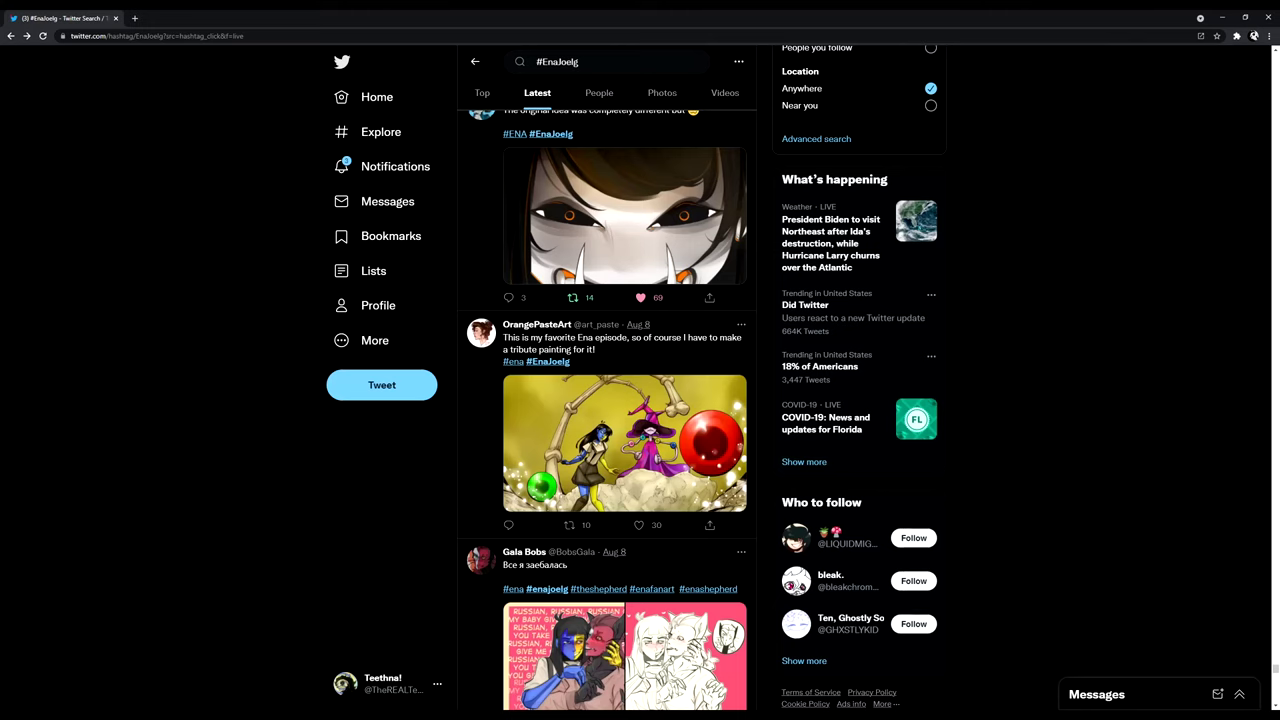
{"action": "scroll", "coordinate": [625, 400], "scroll_direction": "down", "scroll_amount": 2}
{"action": "left_click", "coordinate": [560, 600]}
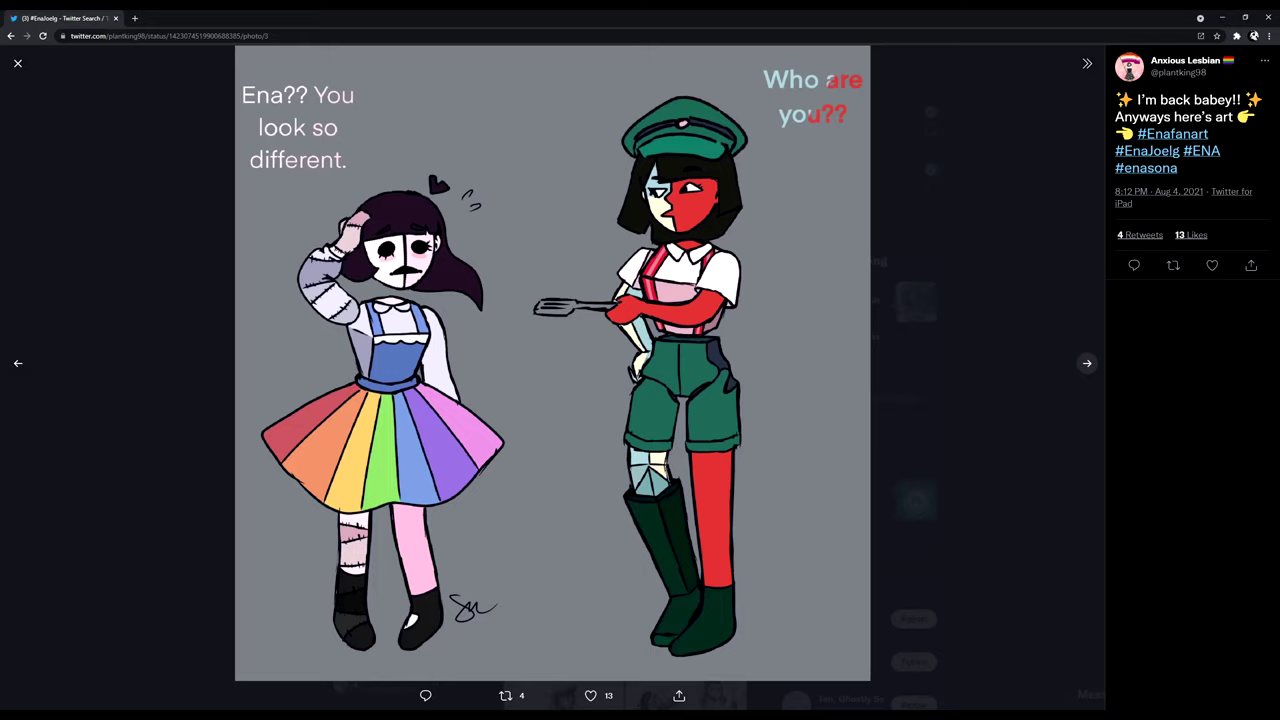
{"action": "key", "text": "Right"}
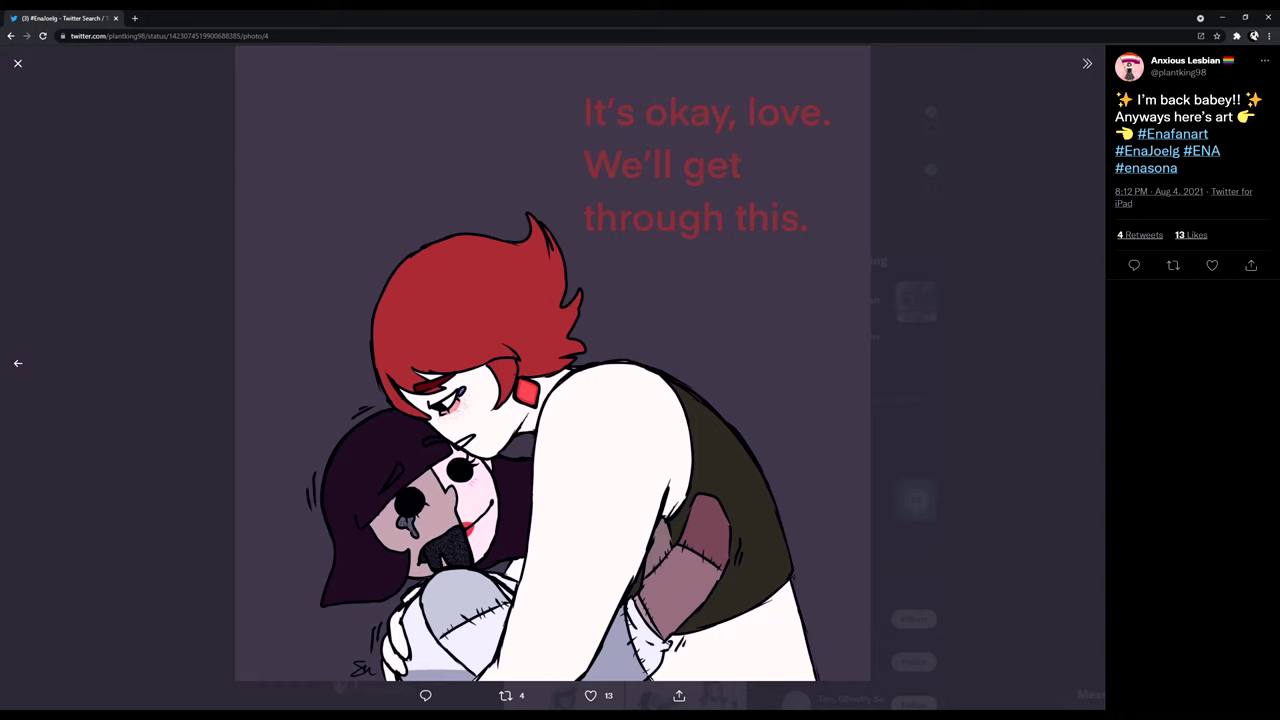
{"action": "key", "text": "Escape"}
{"action": "key", "text": "j"}
{"action": "key", "text": "o"}
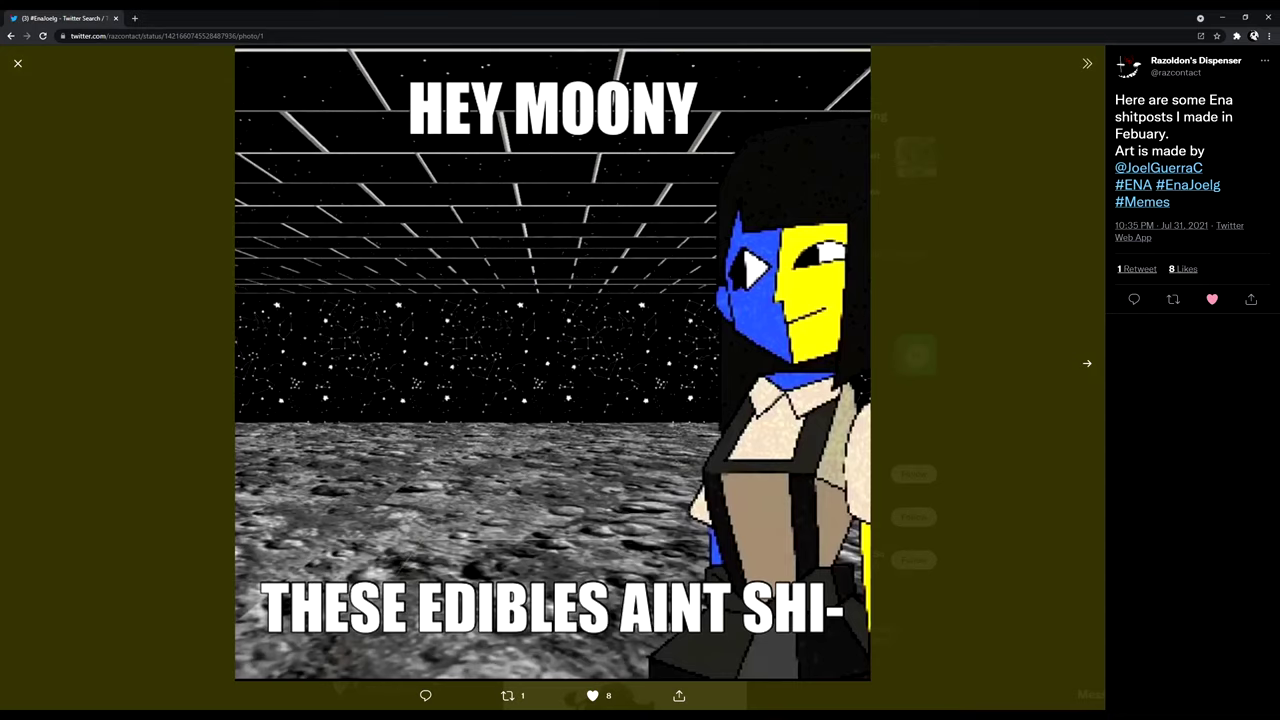
{"action": "key", "text": "Right"}
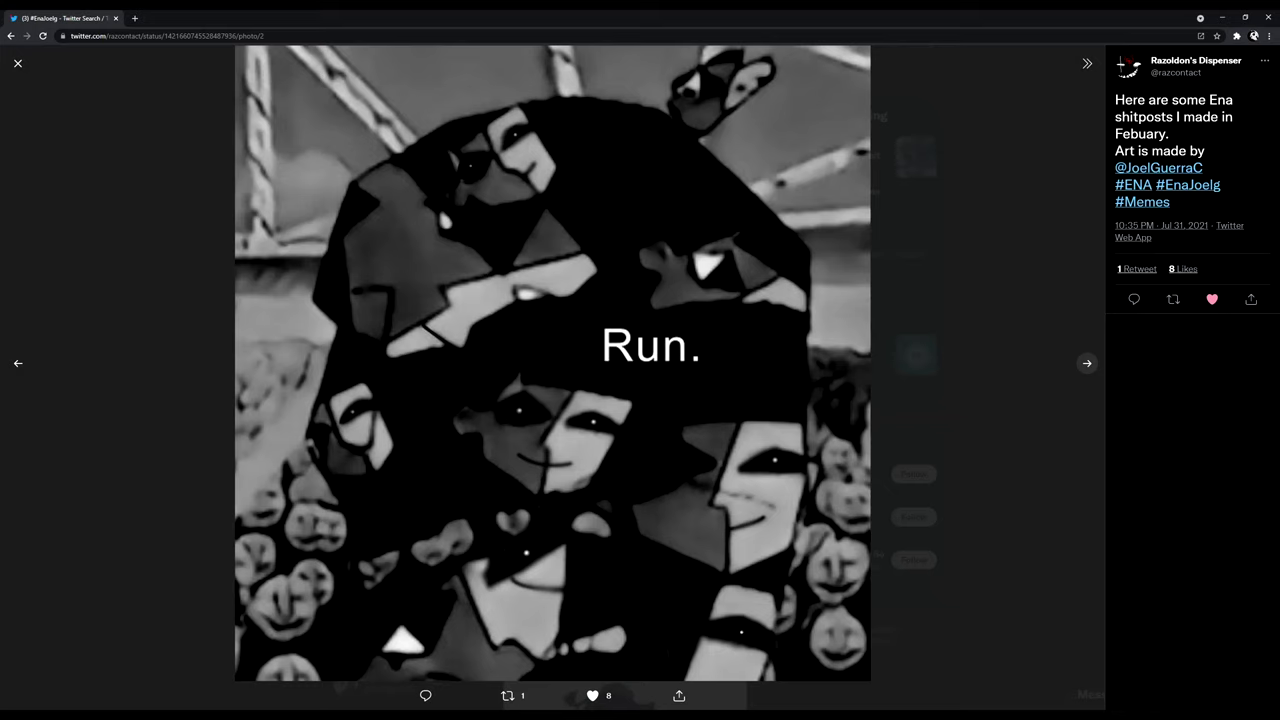
{"action": "key", "text": "Right"}
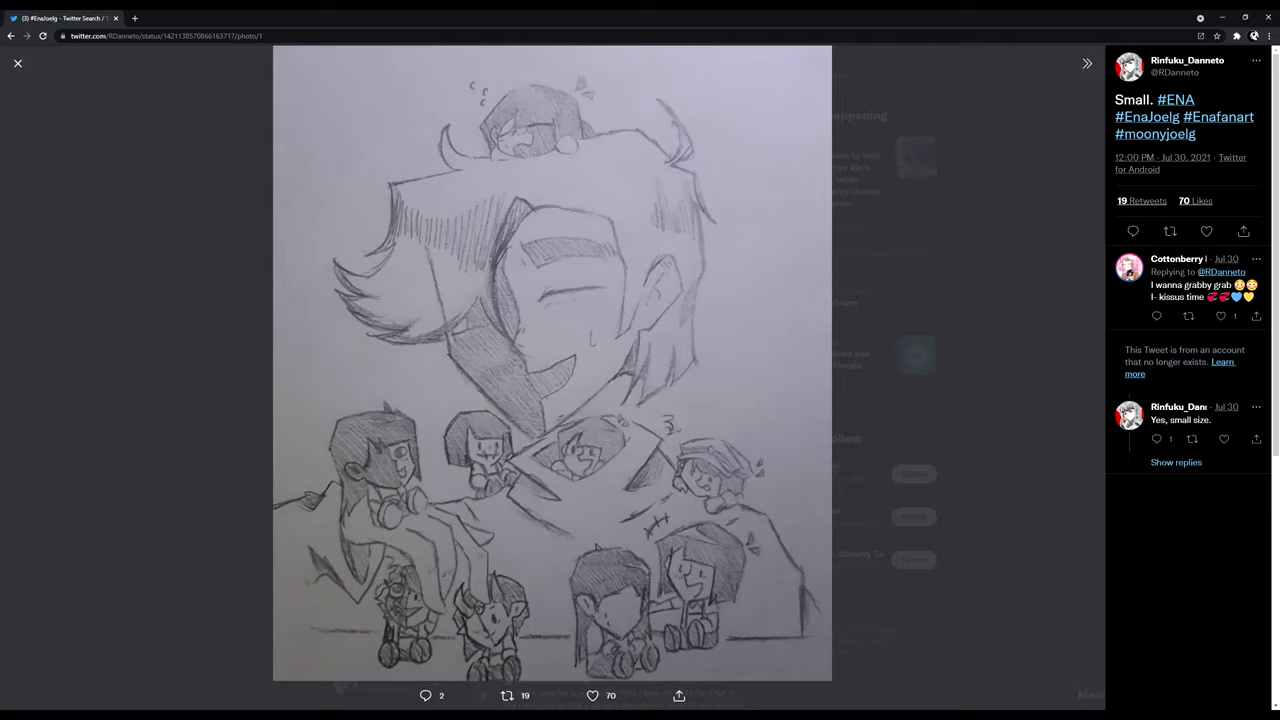
Close the sketch and open surreal_exe's 'Cuddles, you say?' ENA doodle full-size.
{"action": "key", "text": "Escape"}
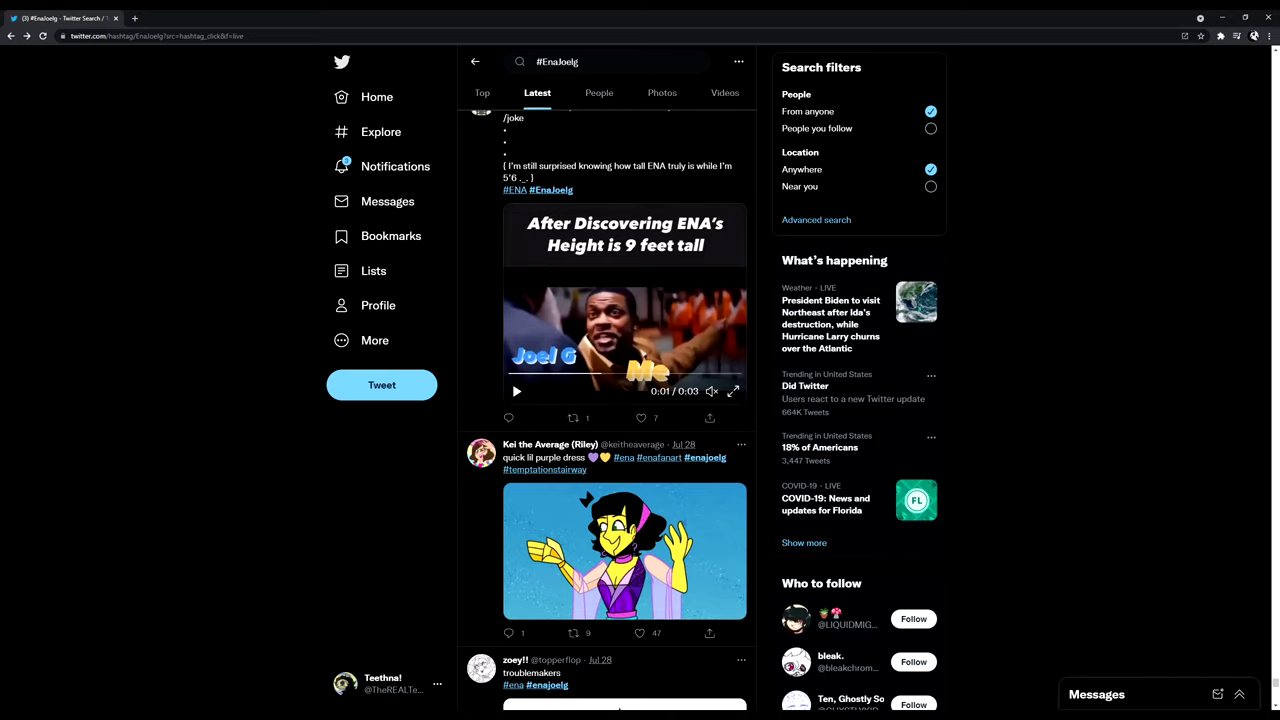
{"action": "key", "text": "alt+Right"}
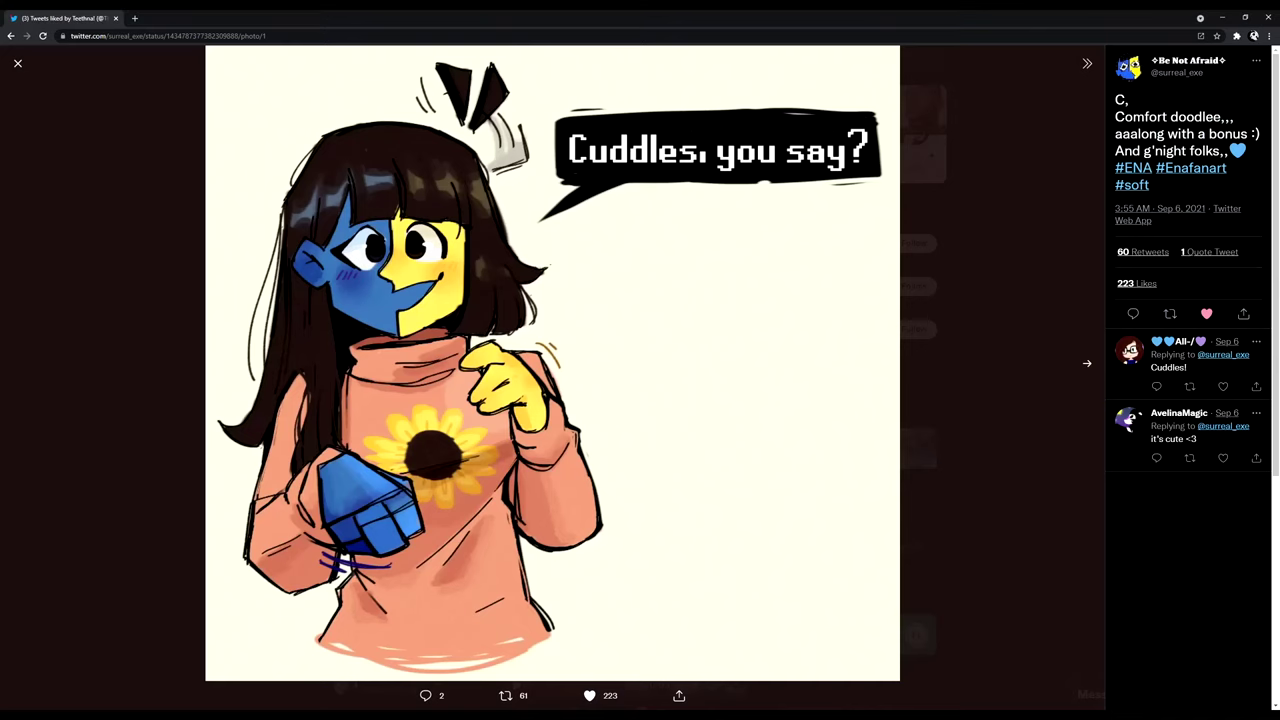
Show the tweet's second image, the grey sketch of the girl hugging a Y/N plush.
{"action": "key", "text": "Right"}
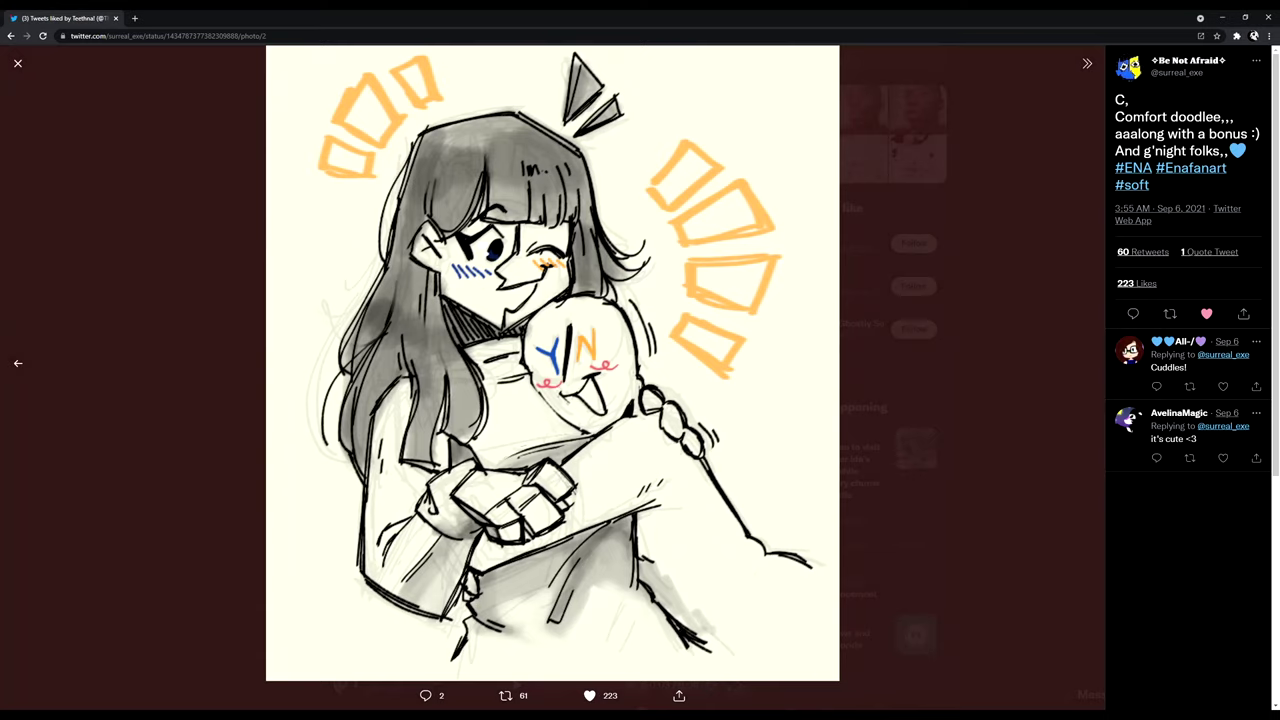